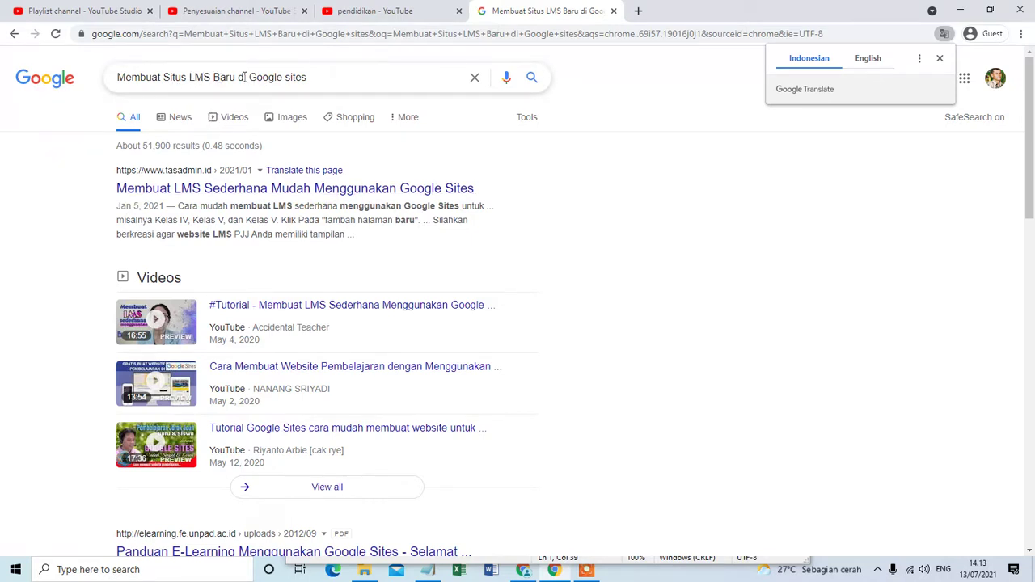
Search the web for "Google sites" and open the Google Sites sign-in result.
drag(249, 76, 91, 80)
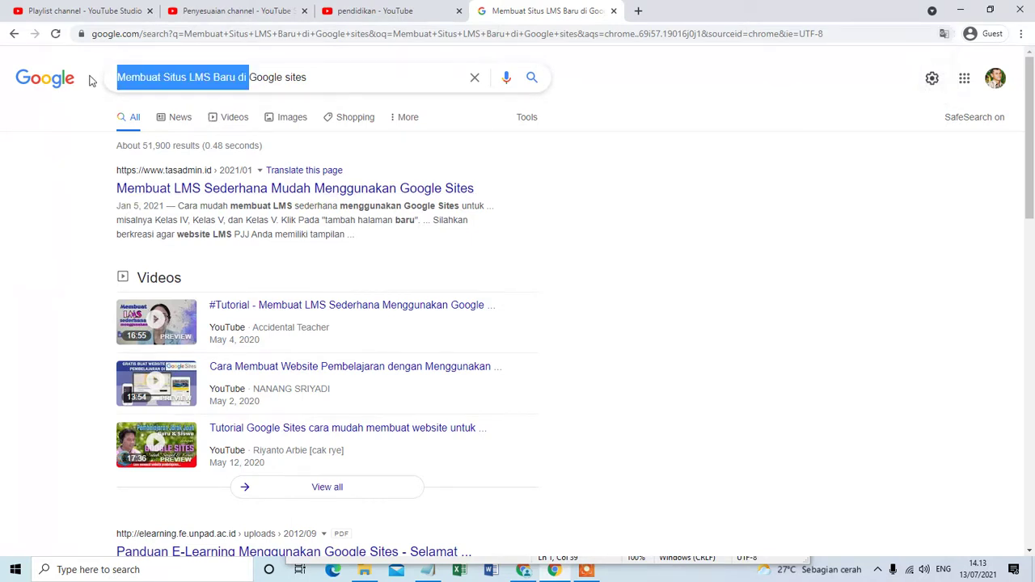
key(BackSpace)
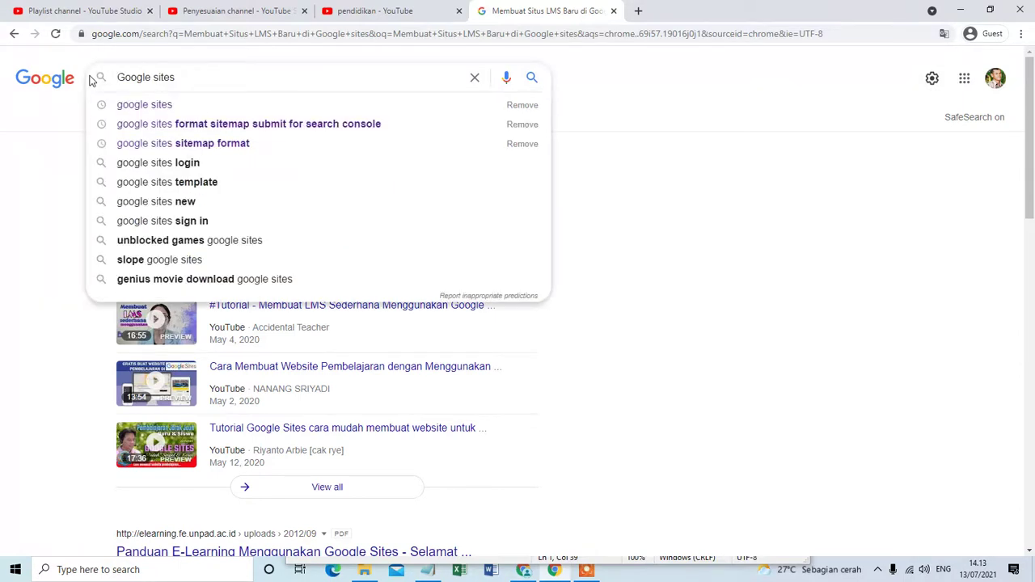
key(Return)
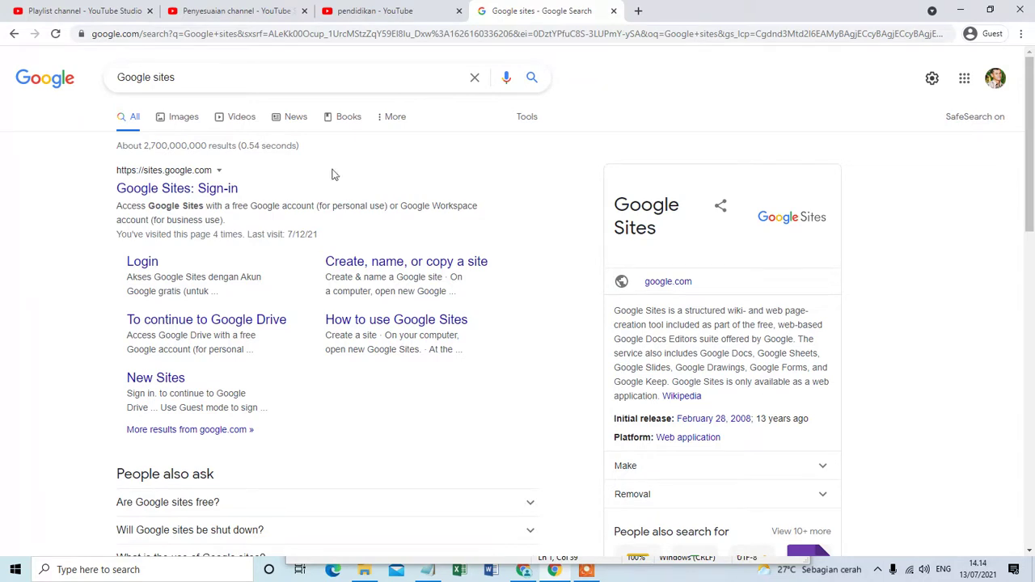
click(174, 188)
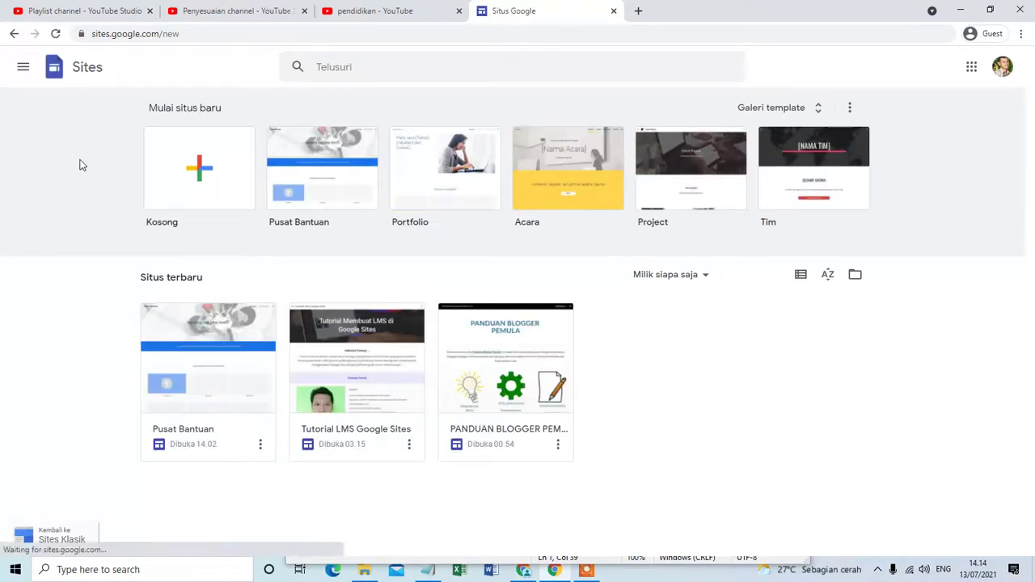
Create a blank (Kosong) site and move the Notepad outline window lower to uncover the page title.
click(200, 177)
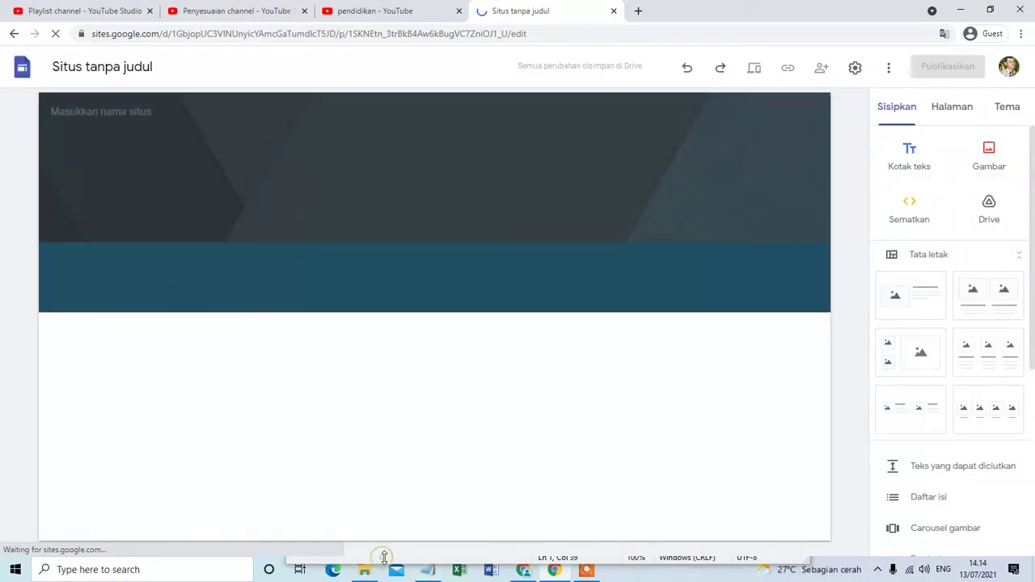
click(418, 234)
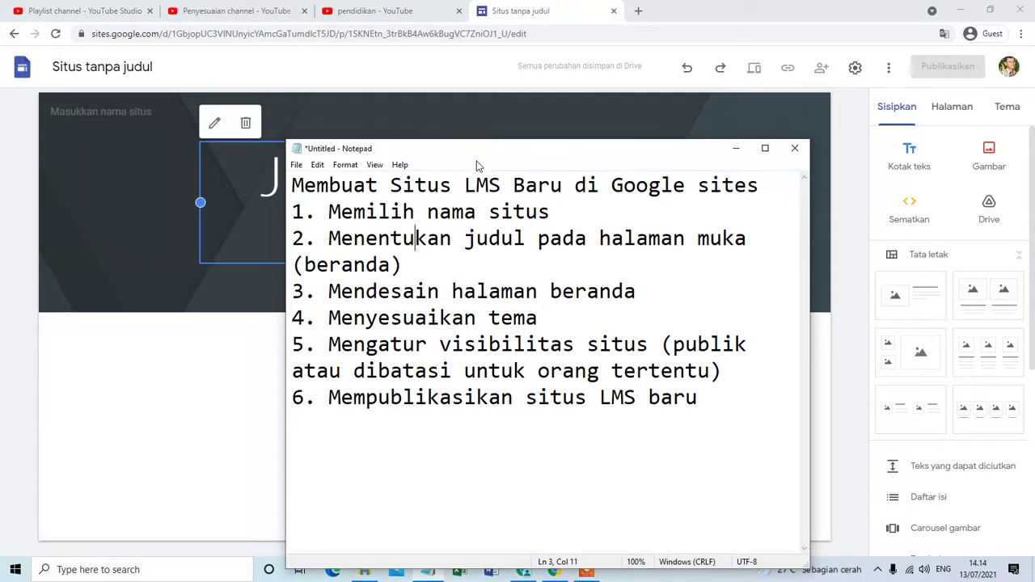
drag(476, 153, 474, 242)
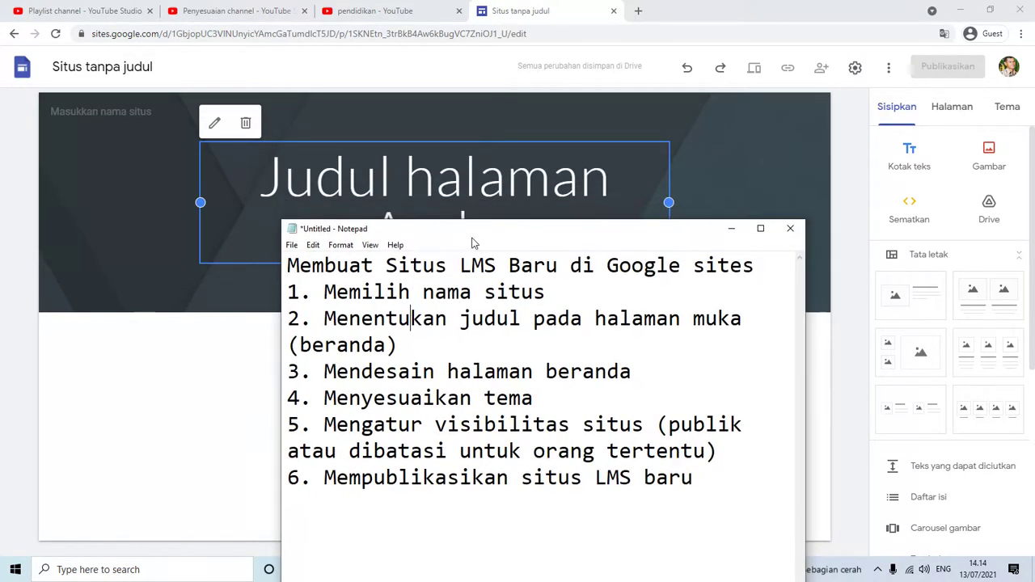
Name the site "Situs LMS Percobaan" in the page header and apply the name.
click(95, 108)
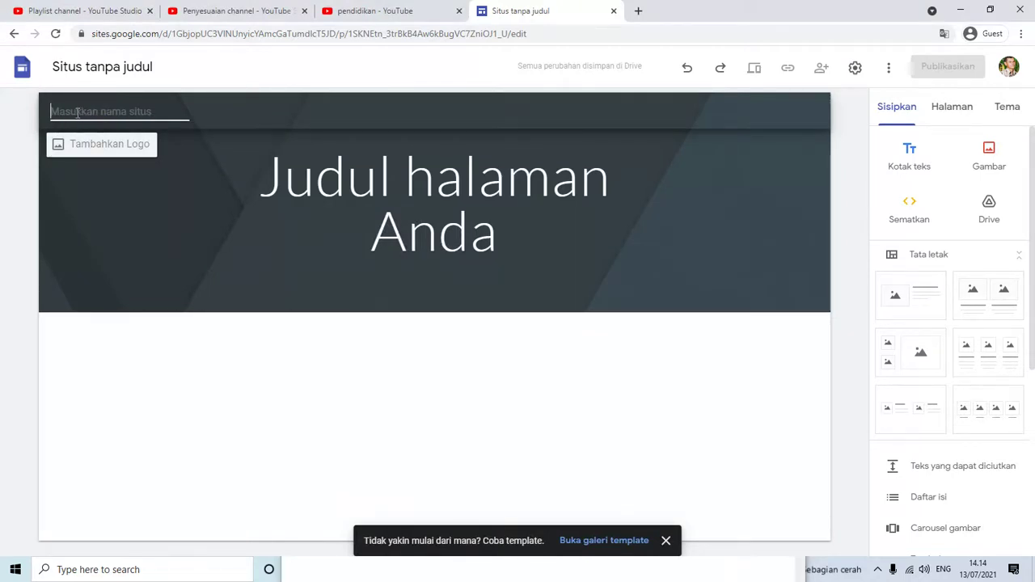
text(Situs)
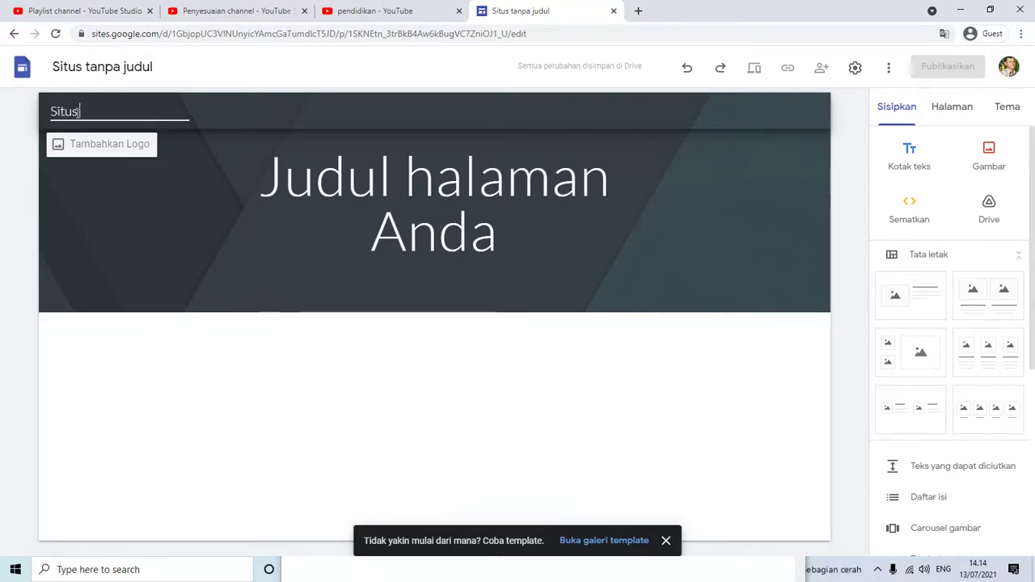
text( LMS )
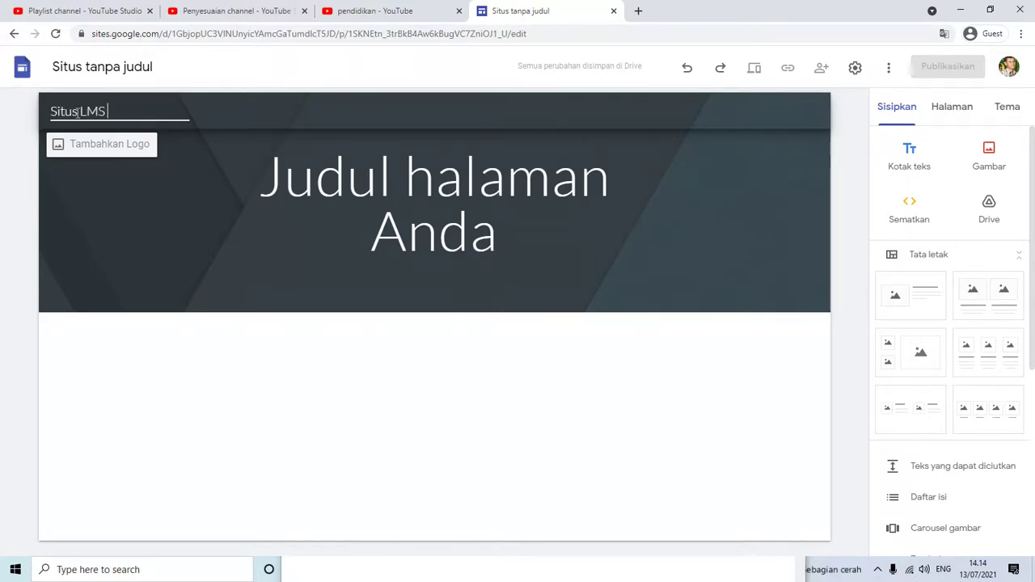
text(Percobaan)
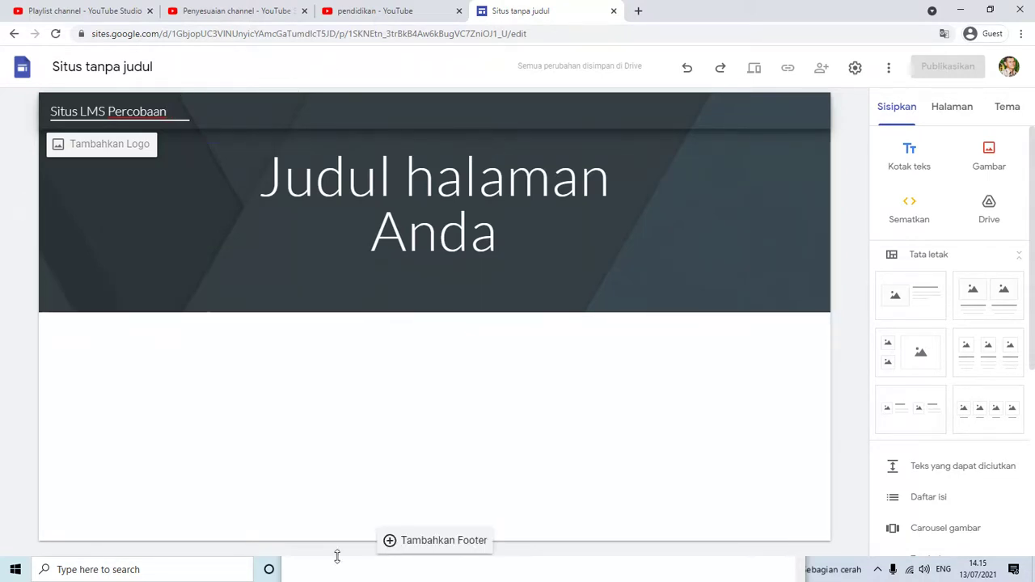
click(564, 579)
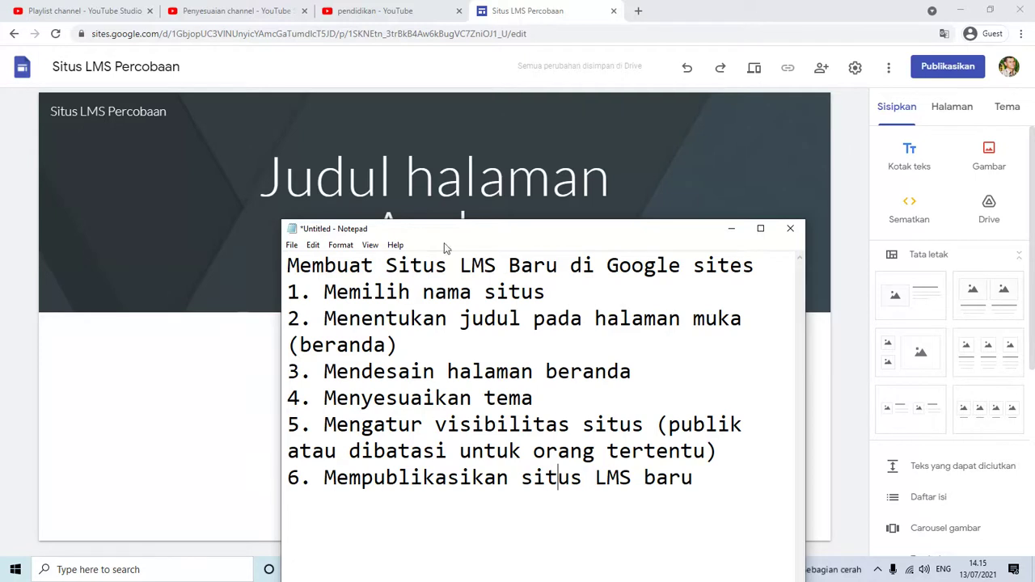
Give the header's page title the smaller Judul style and replace its text with "Beranda".
click(405, 180)
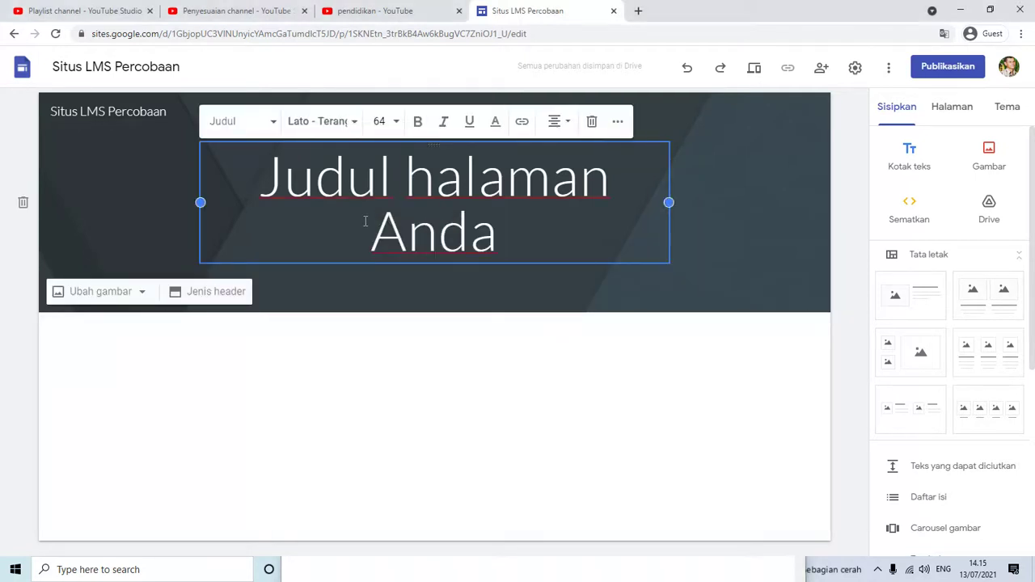
triple_click(374, 232)
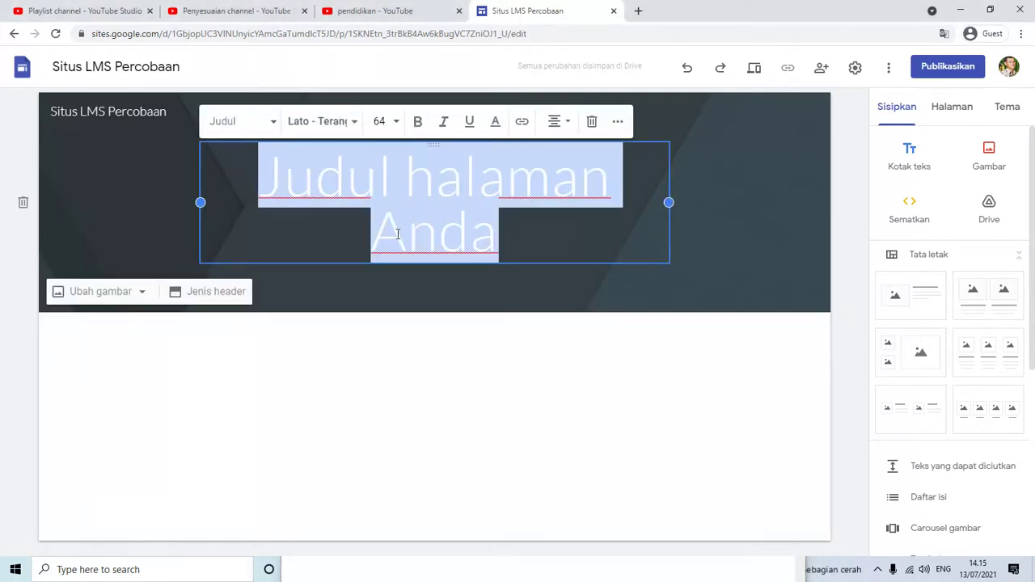
click(269, 126)
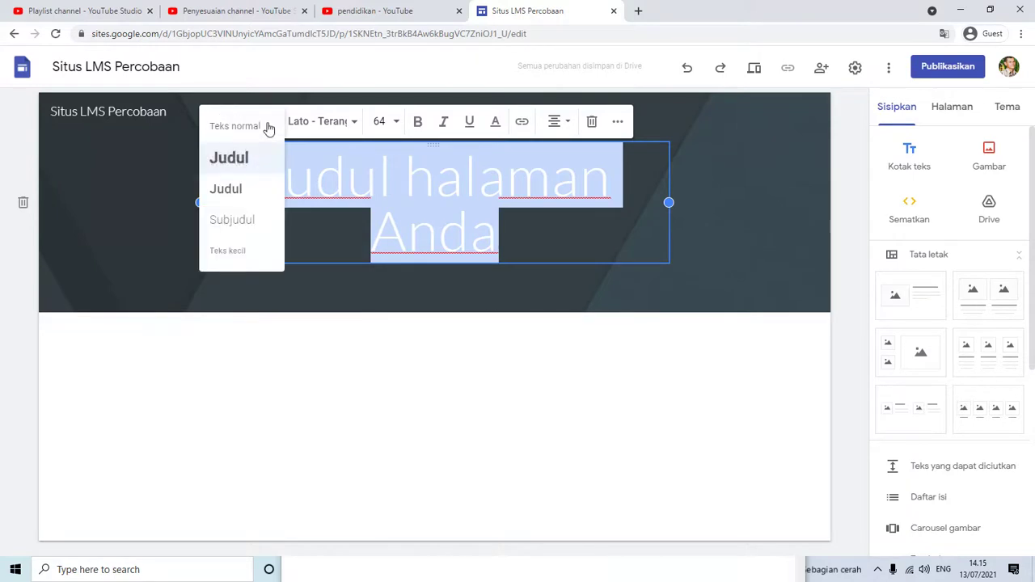
click(243, 194)
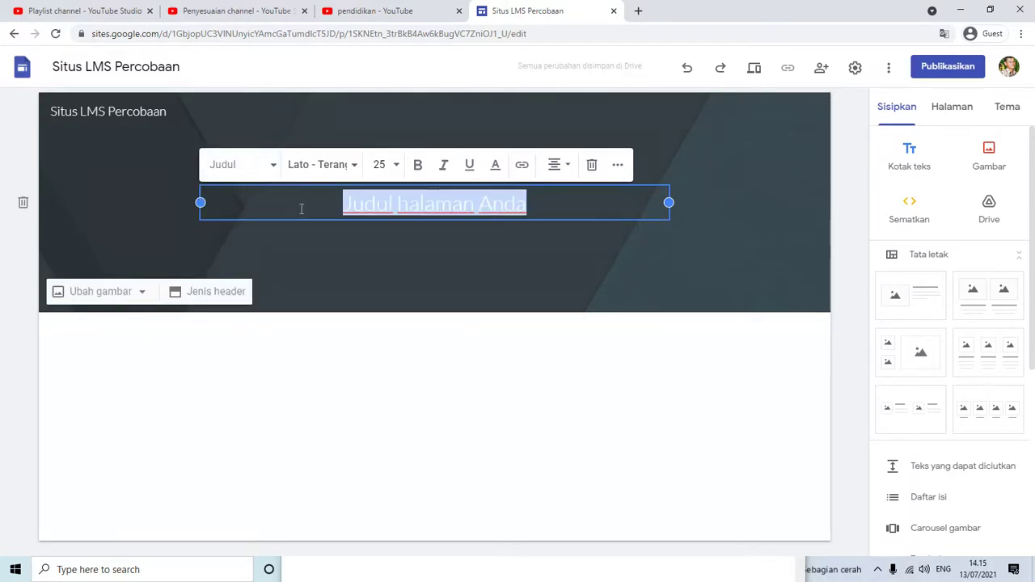
text(Ber)
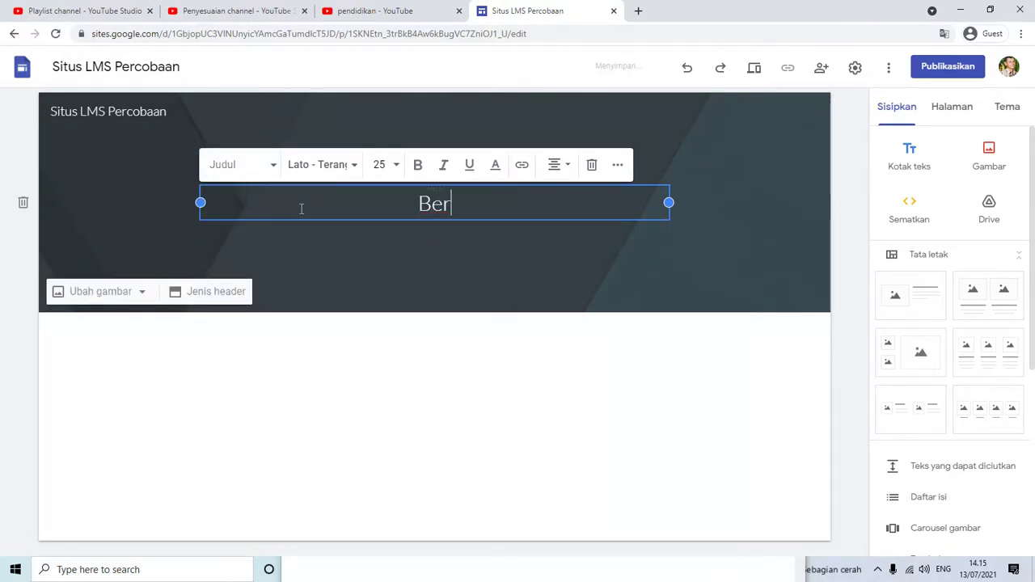
text(anda)
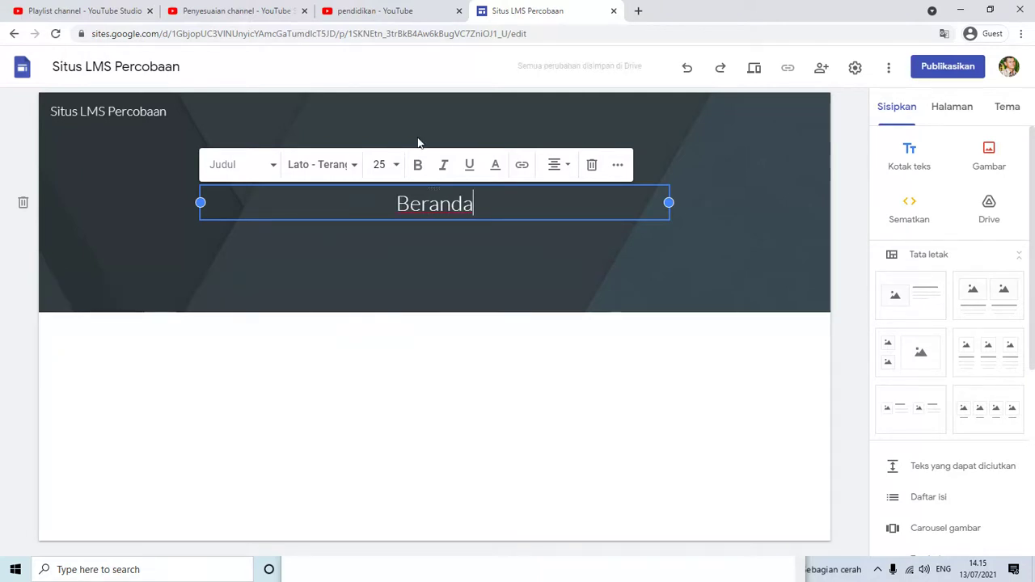
click(436, 81)
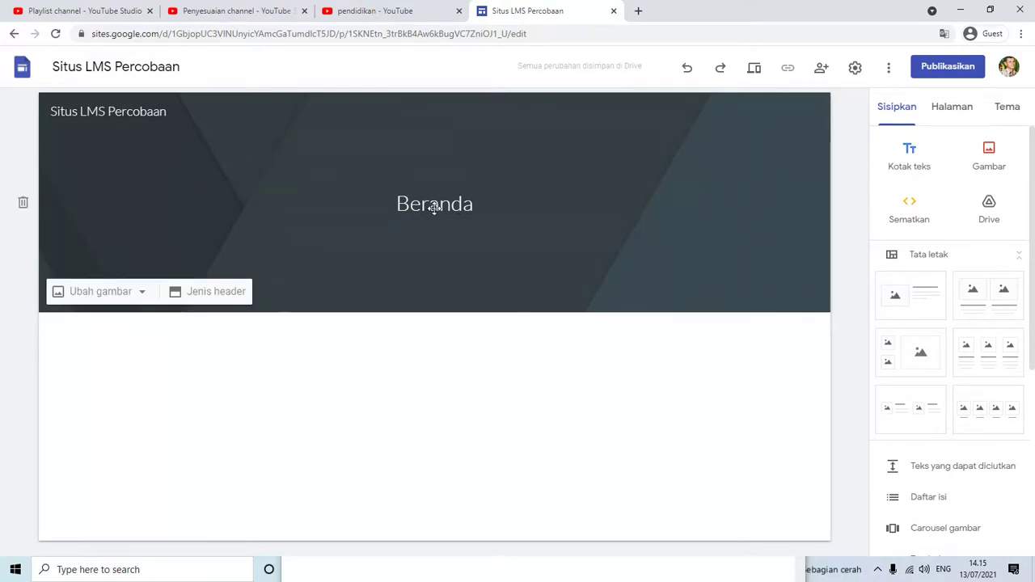
Consult the Notepad outline and insert a divider (Pemisah) directly below the Beranda header.
click(402, 572)
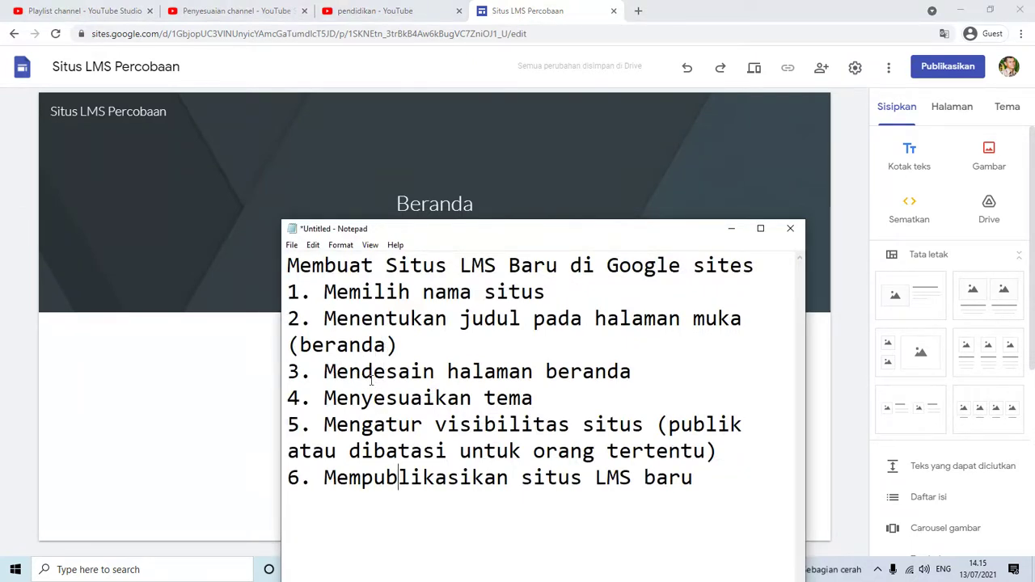
click(844, 189)
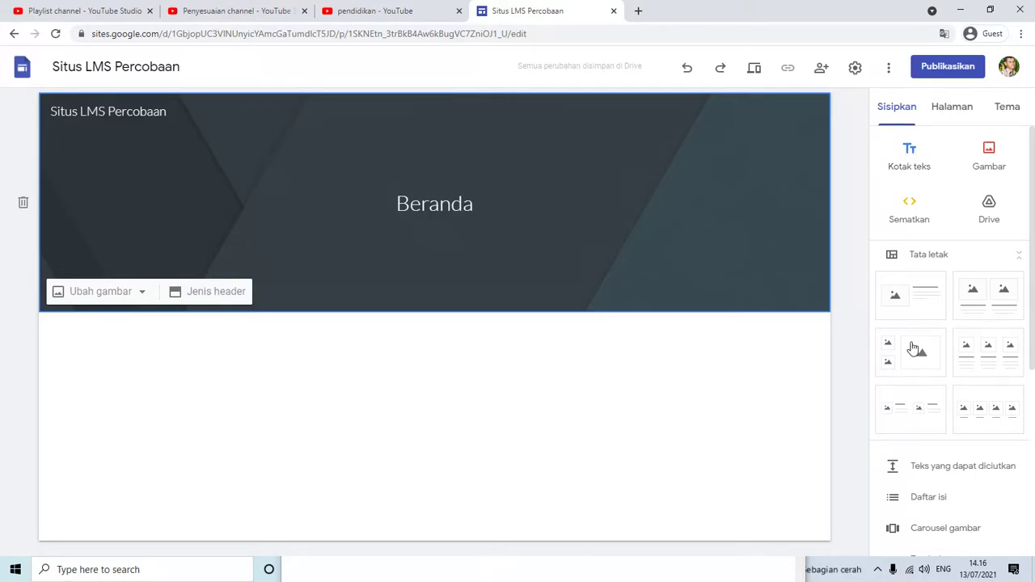
scroll(912, 372, down, 3)
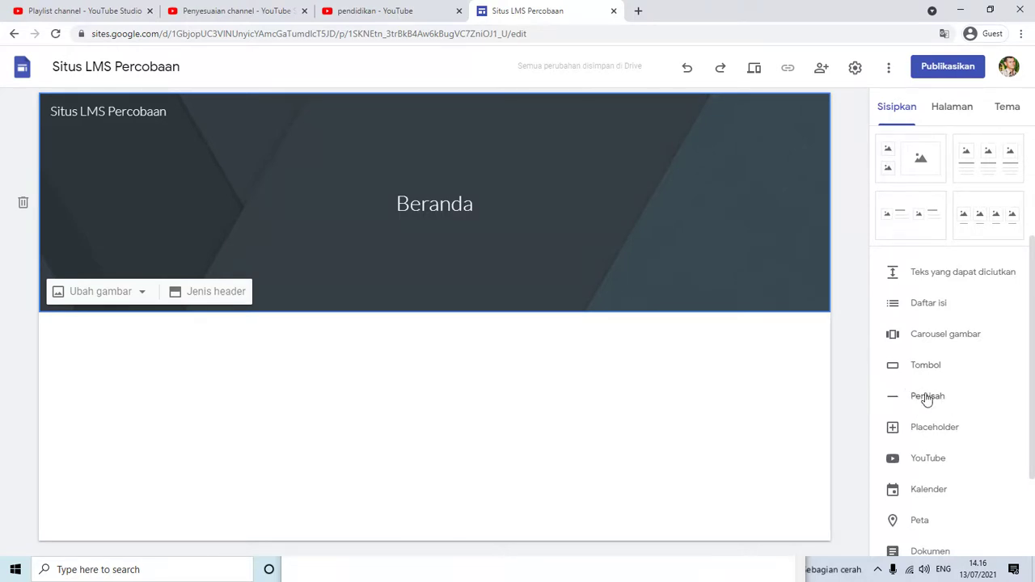
click(898, 397)
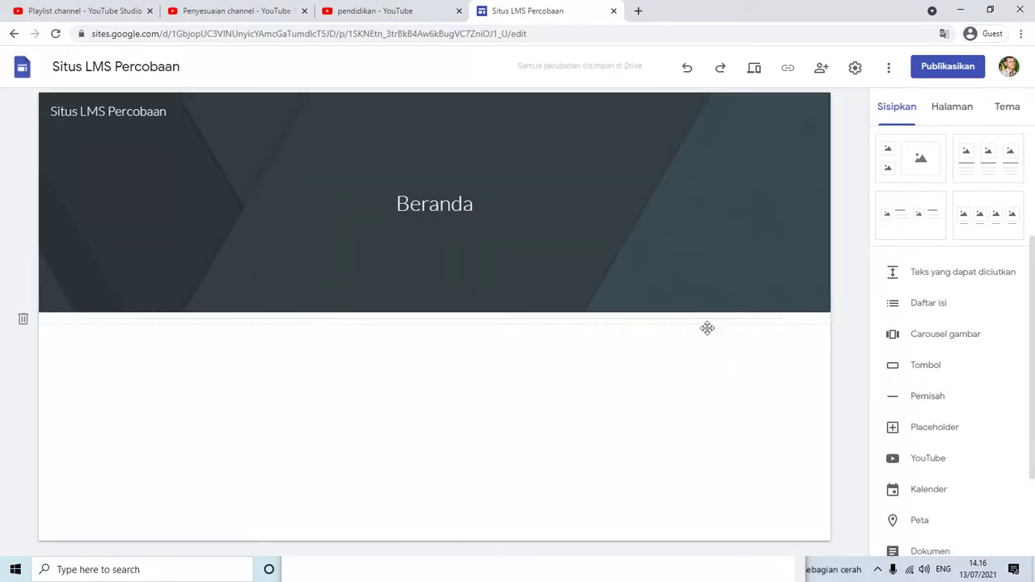
Add a text box below the divider reading "Selamat datang di situs LMS Percobaan".
scroll(881, 194, up, 3)
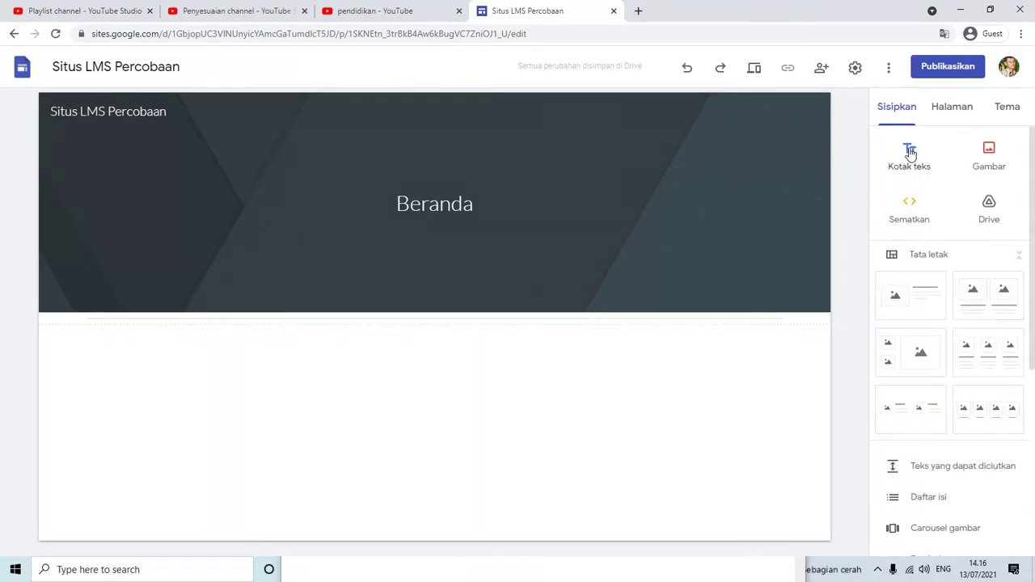
click(910, 153)
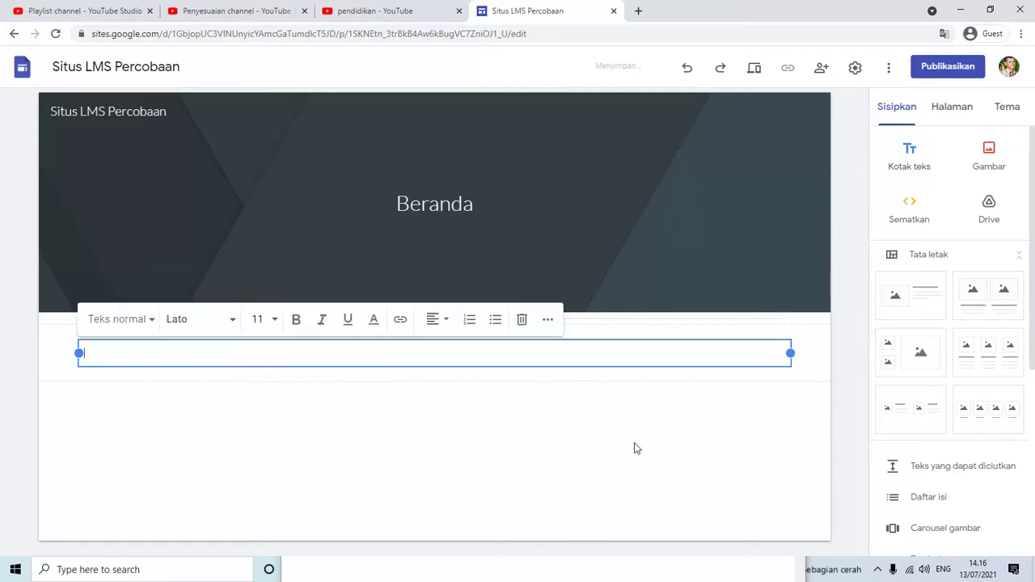
click(321, 354)
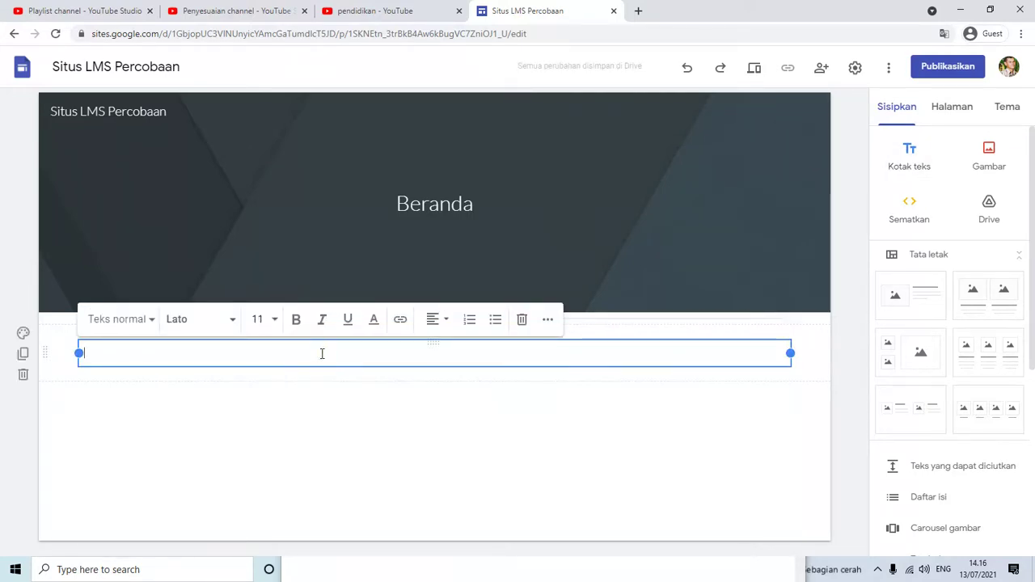
text(Sela)
text(mat)
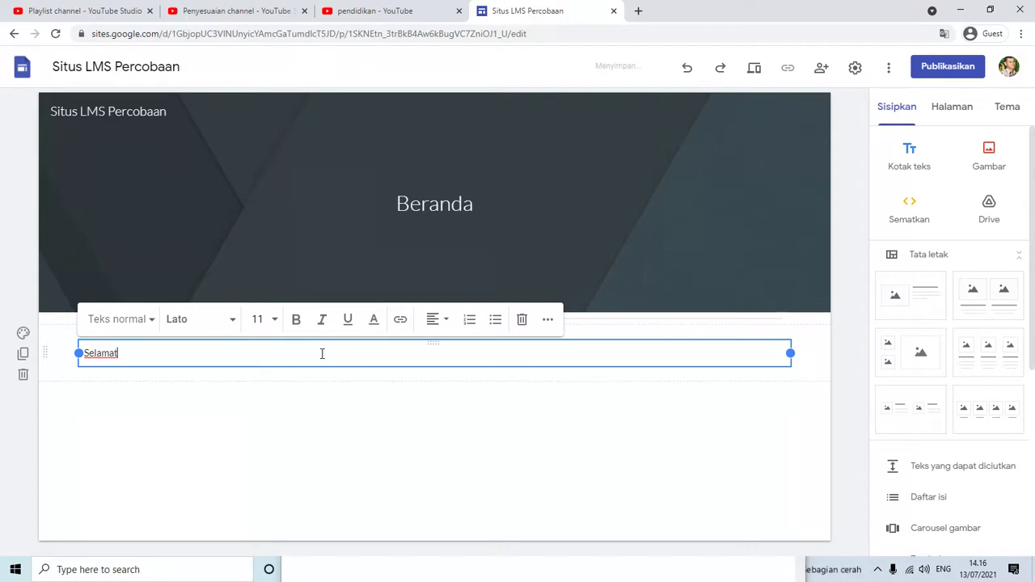
text( datang di situs LMS Perc)
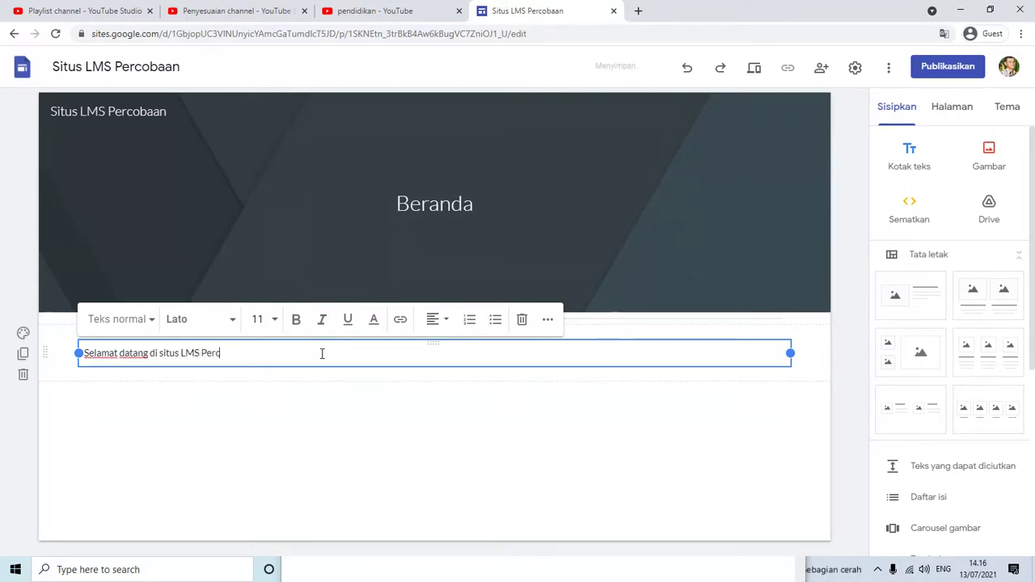
text(obaan)
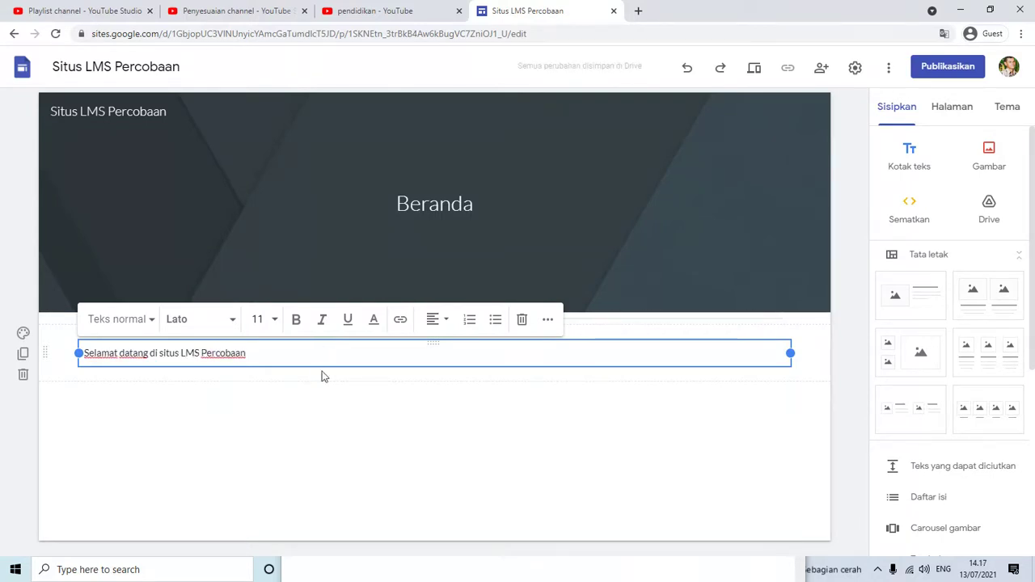
Format the whole welcome text as Subjudul and center it.
key(ctrl+a)
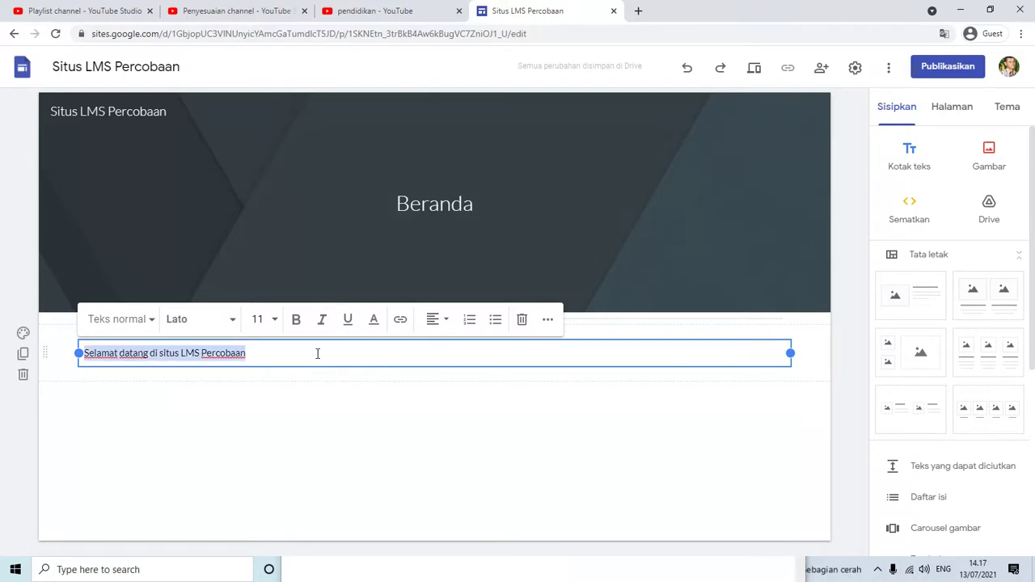
click(142, 320)
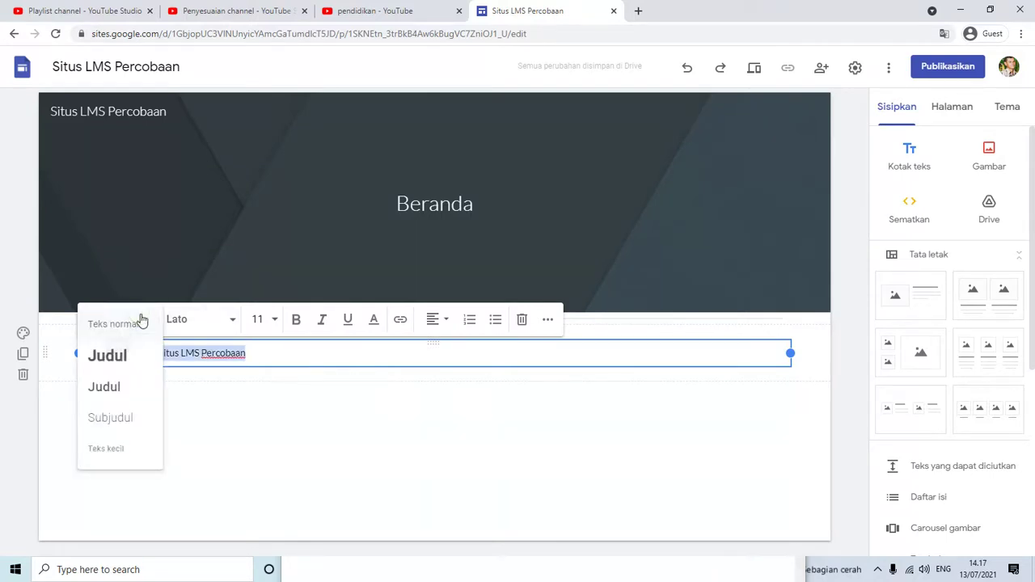
click(122, 418)
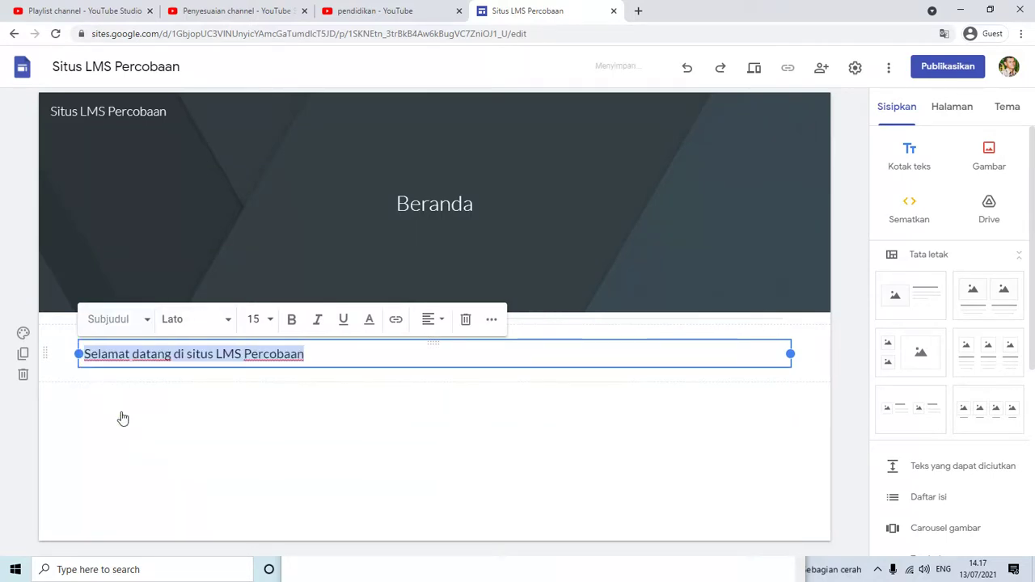
click(433, 320)
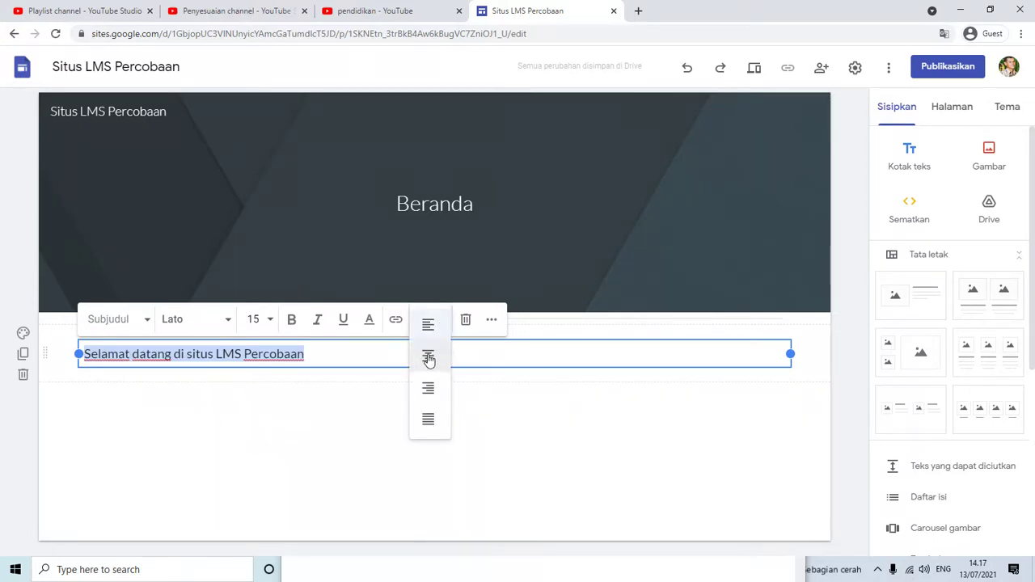
click(429, 357)
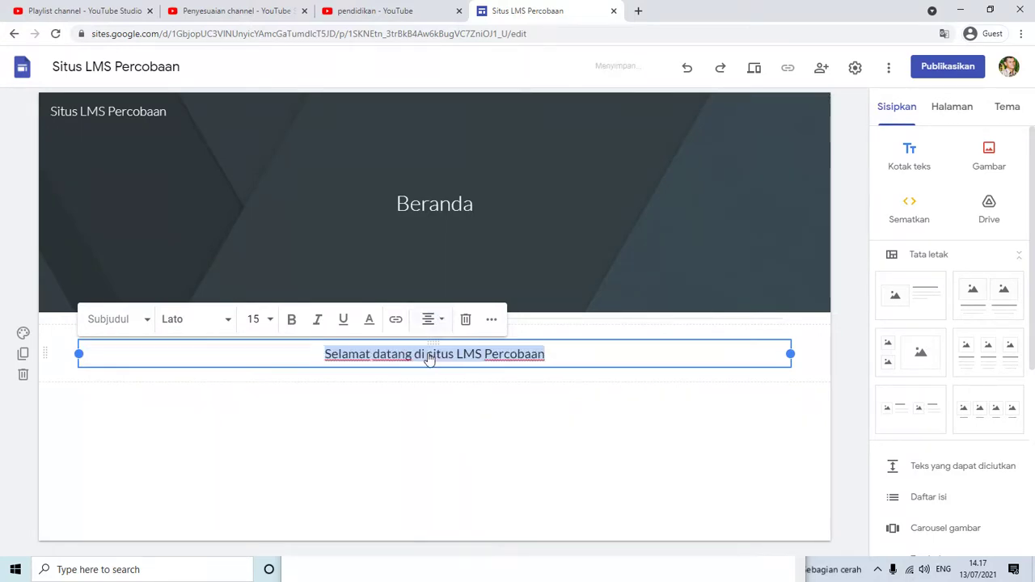
click(840, 385)
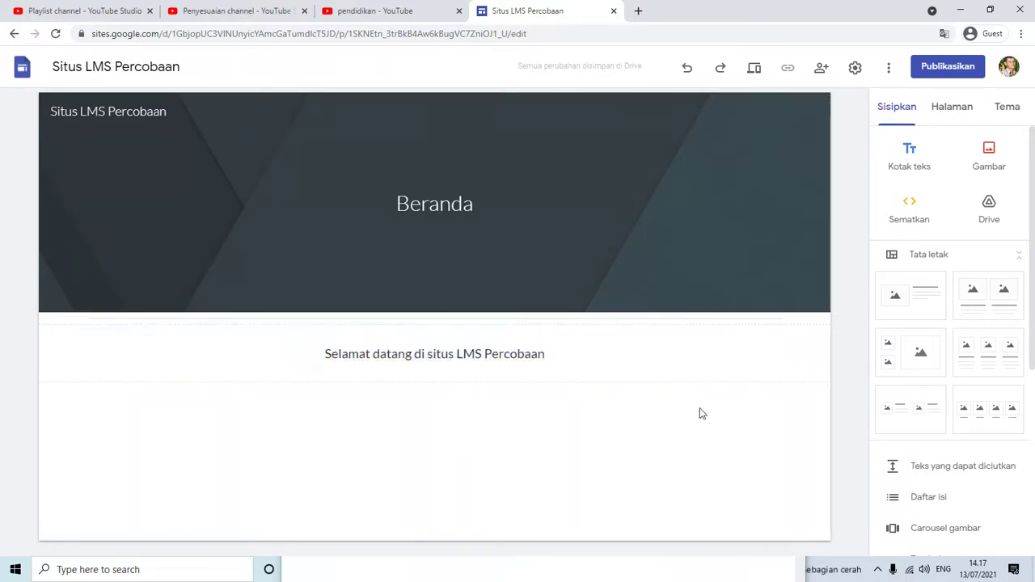
Append an ellipsis "..." to the end of the welcome text.
click(553, 356)
text(...)
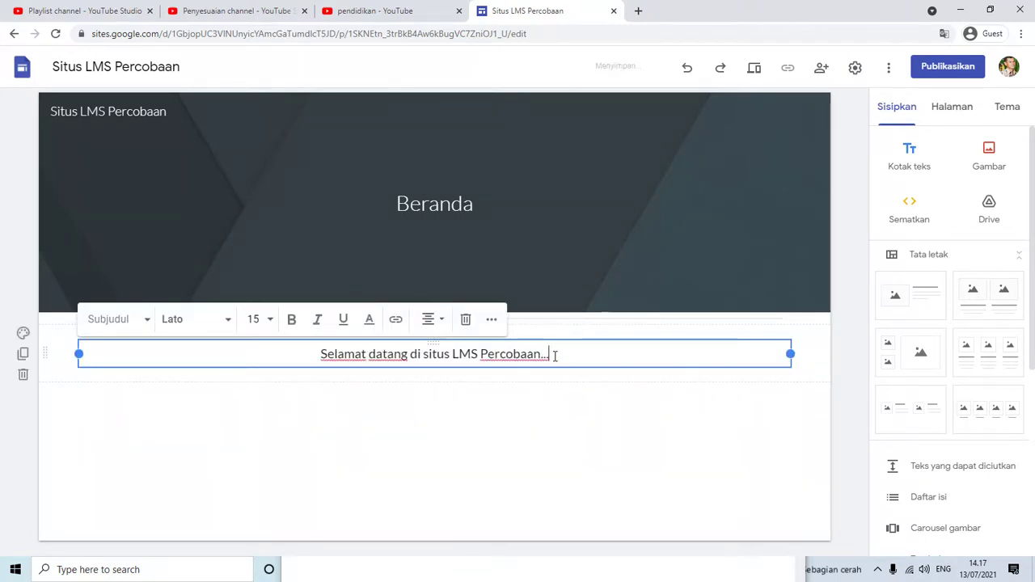
click(844, 274)
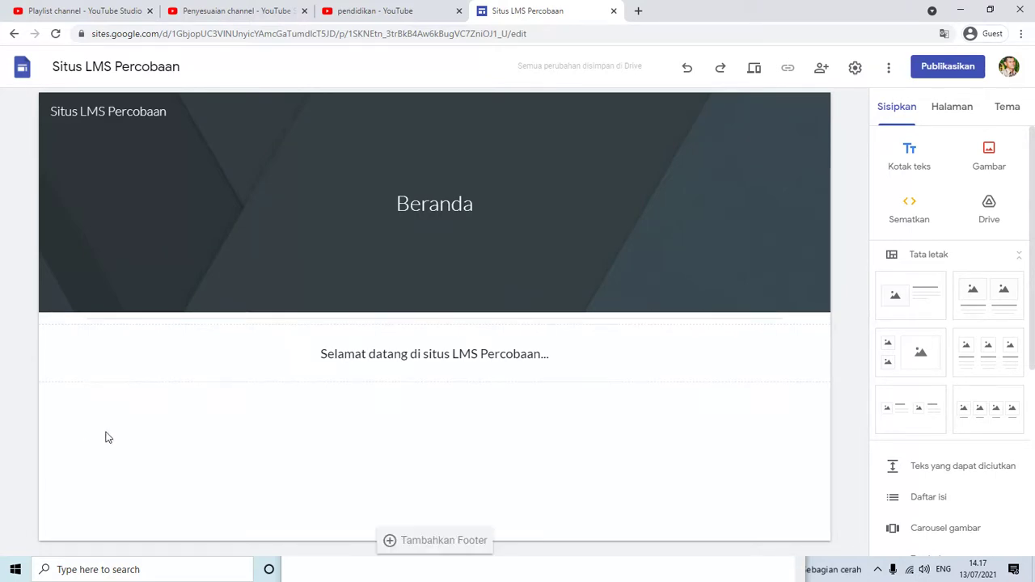
mouse_move(429, 518)
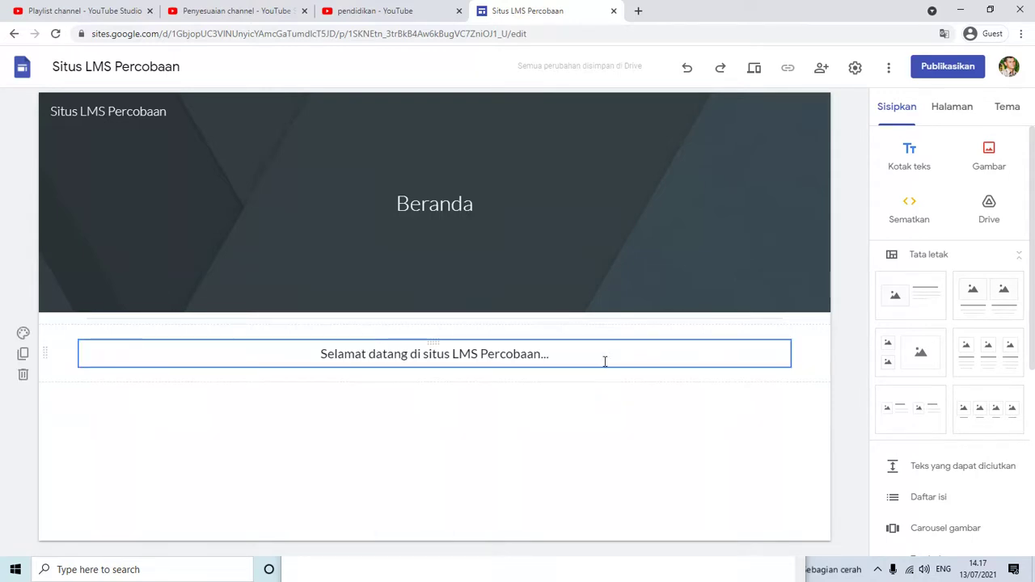
click(806, 372)
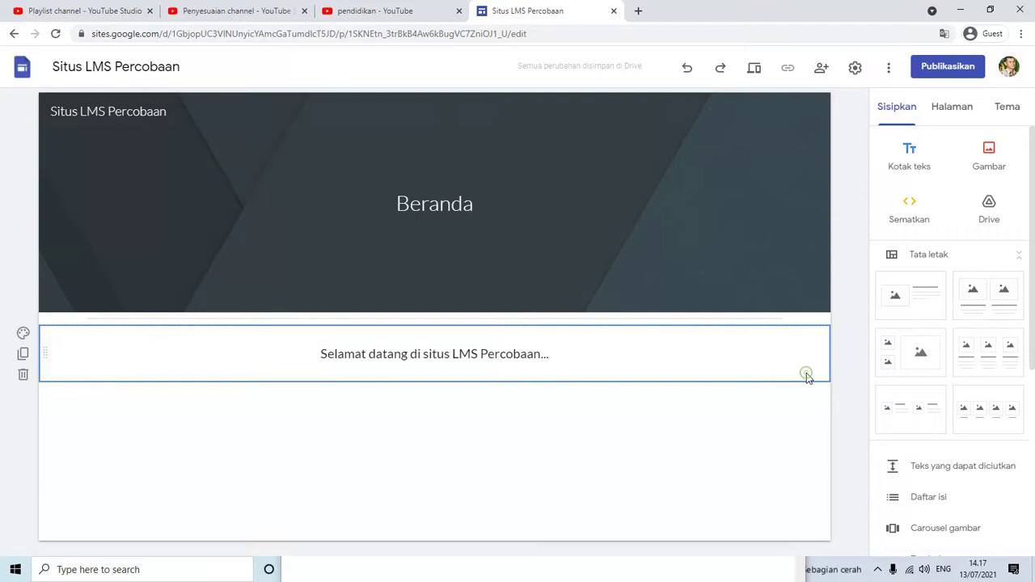
click(846, 296)
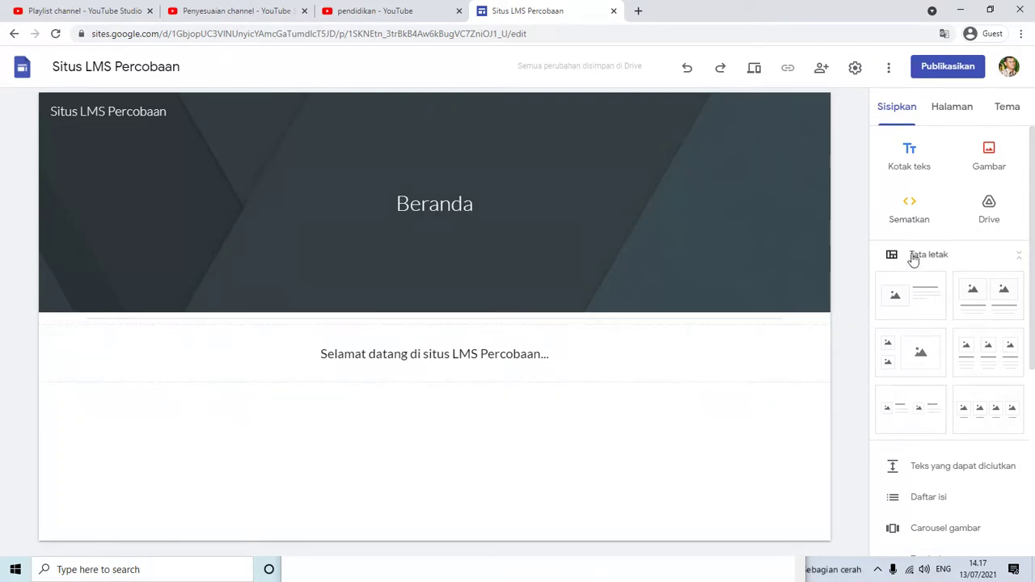
Insert a divider (Pemisah) below the welcome text section.
scroll(883, 302, down, 1)
scroll(903, 352, down, 2)
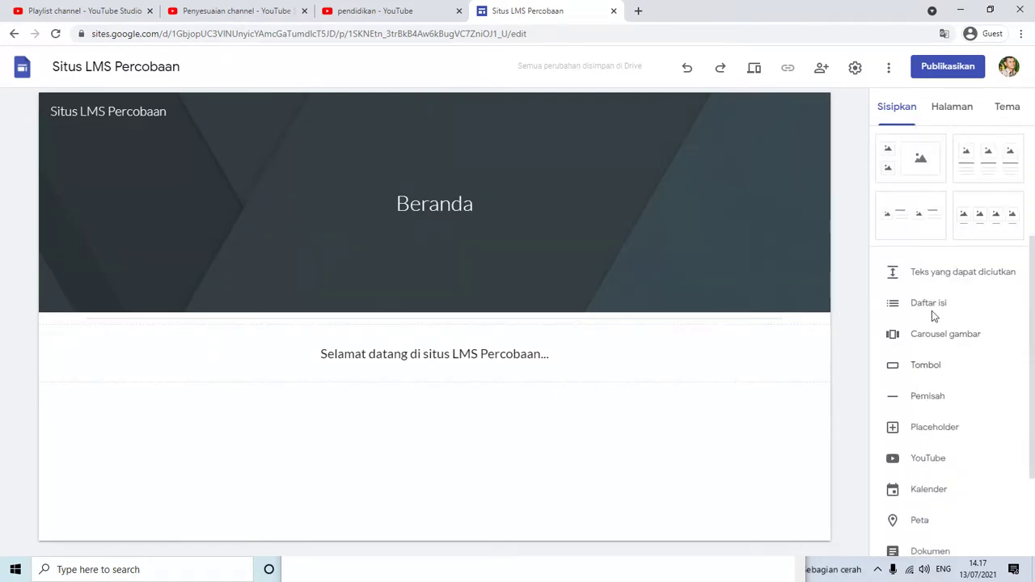
scroll(904, 354, down, 2)
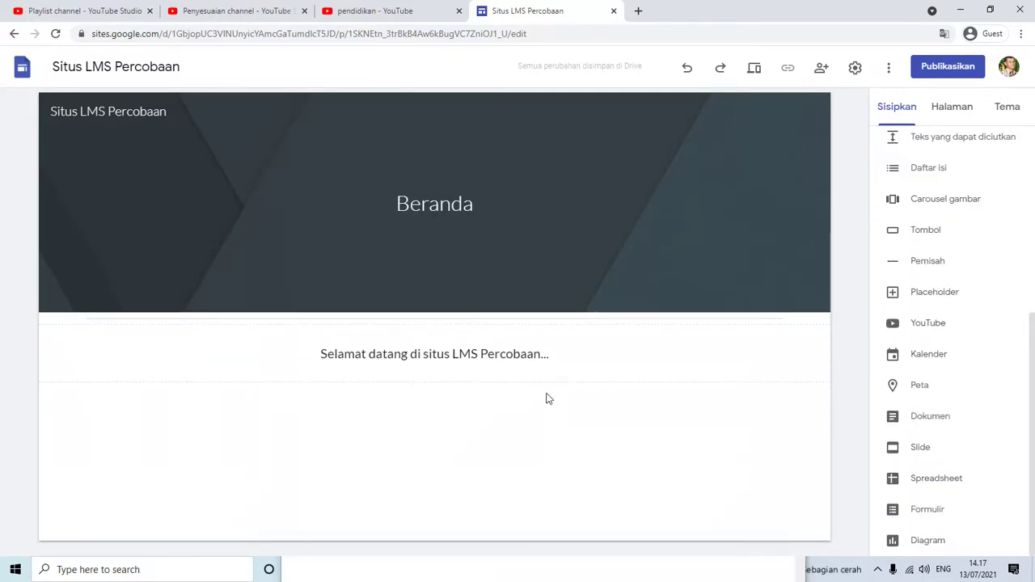
click(612, 380)
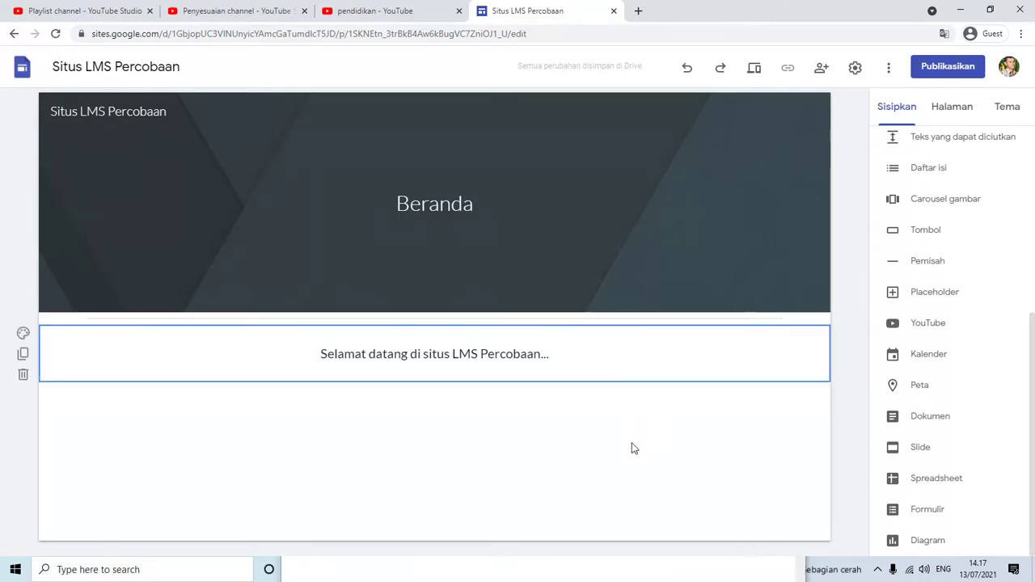
scroll(903, 330, up, 2)
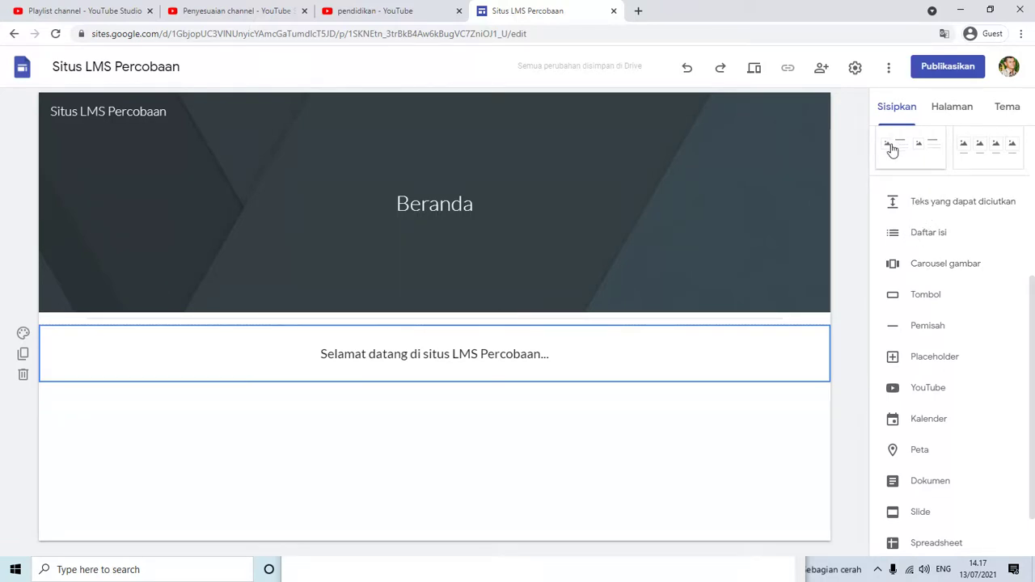
scroll(922, 275, up, 2)
scroll(919, 380, down, 1)
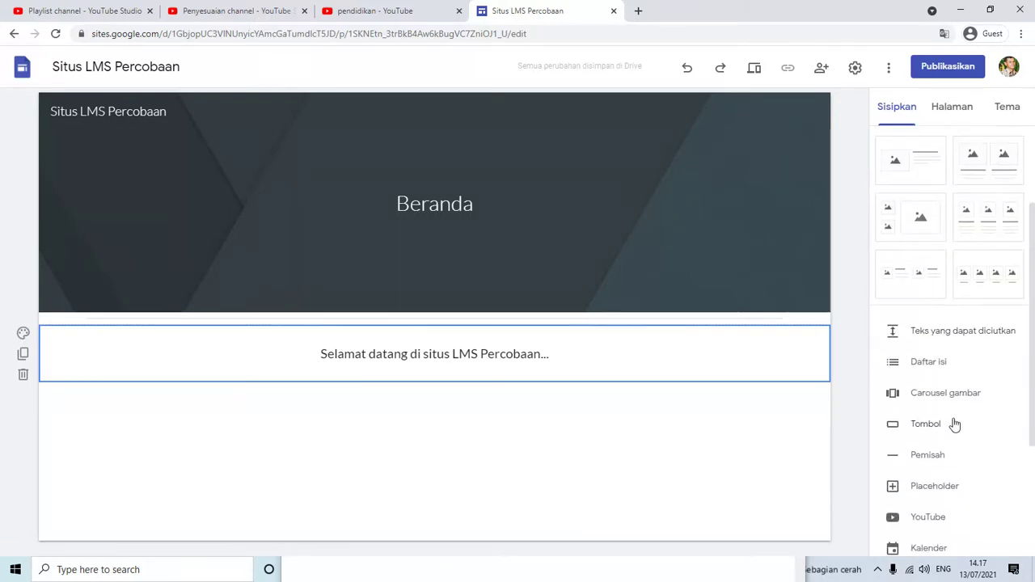
click(930, 457)
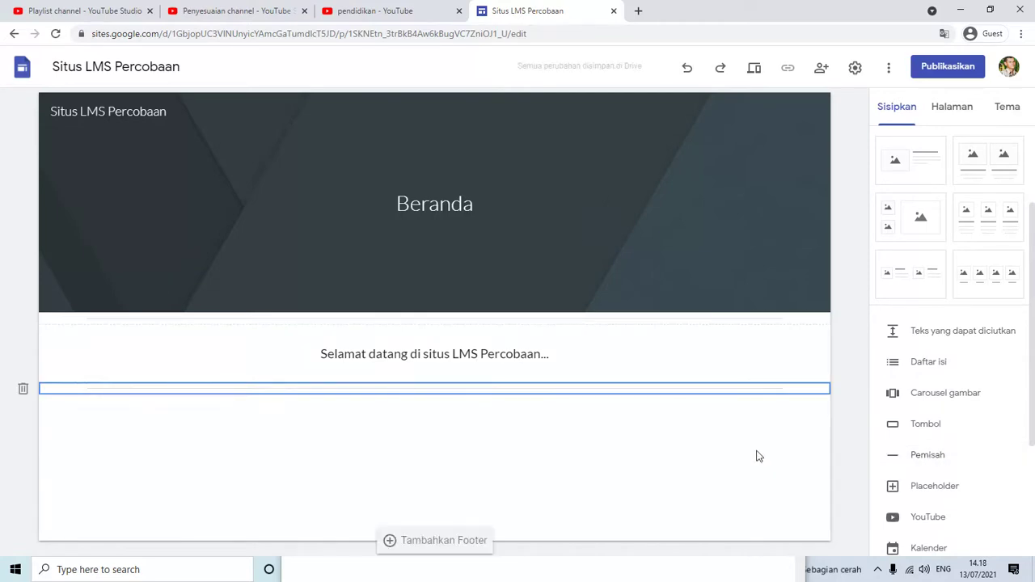
Add a text box below the second divider reading "Tentang Situs LMS ini".
scroll(942, 356, up, 3)
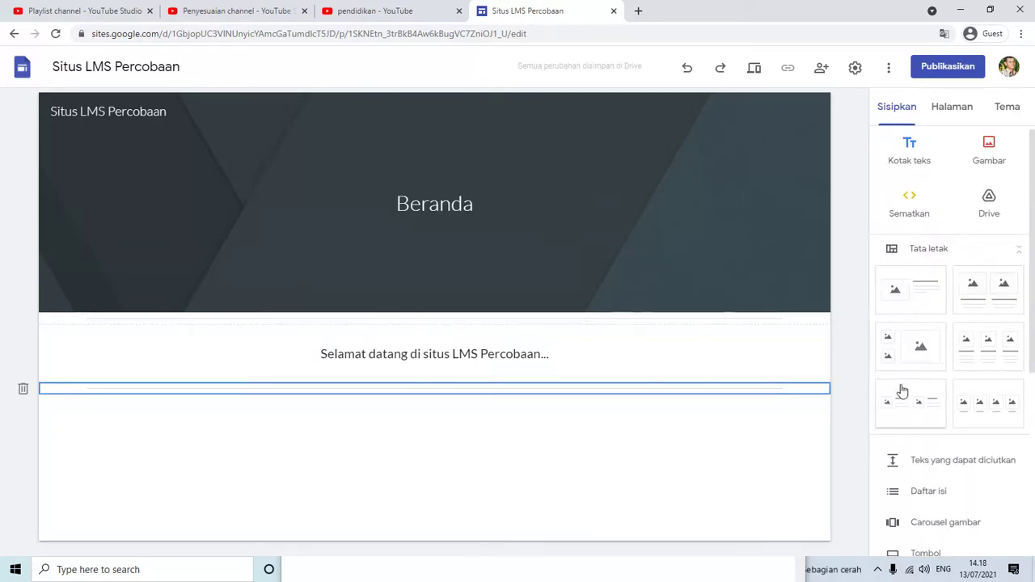
click(910, 152)
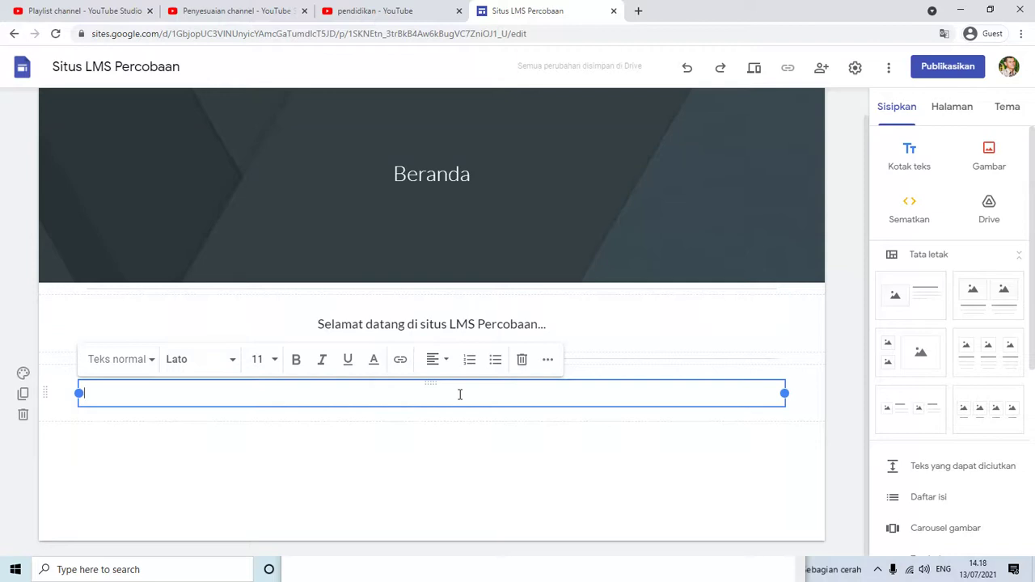
text(Tentang)
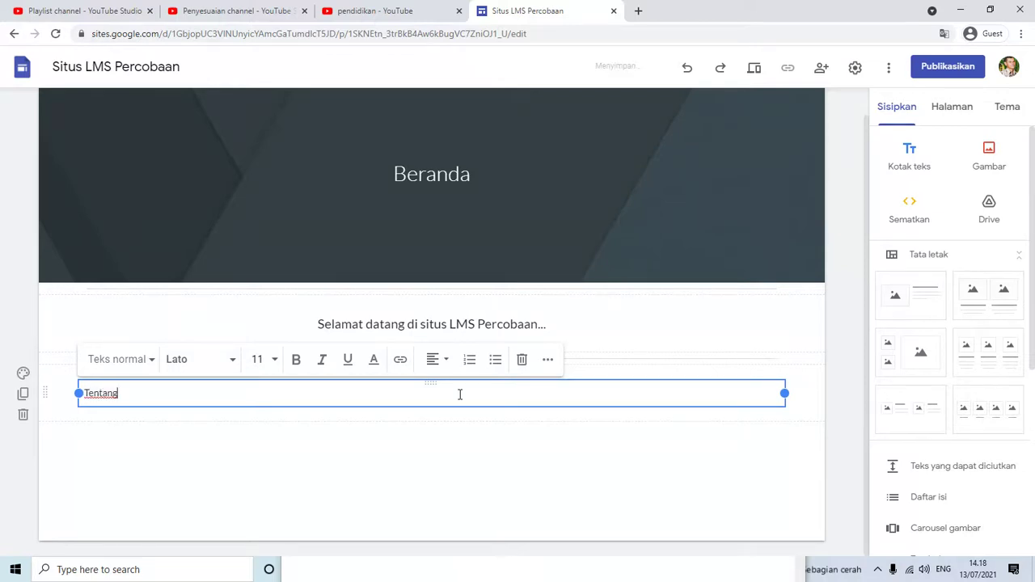
text( Situs LMS ini)
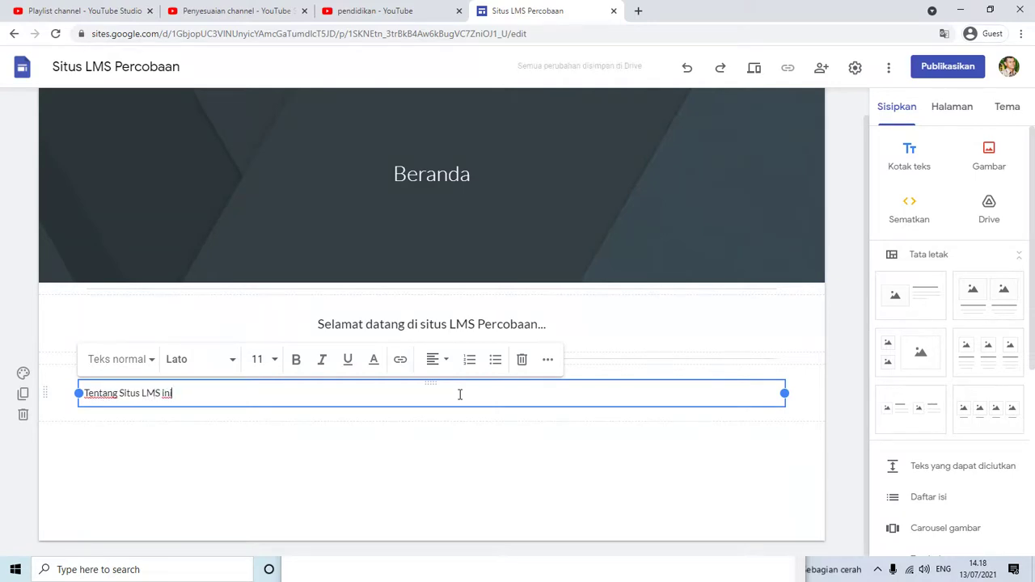
Center the whole "Tentang Situs LMS ini" text and give it the Subjudul style.
key(ctrl+a)
click(445, 362)
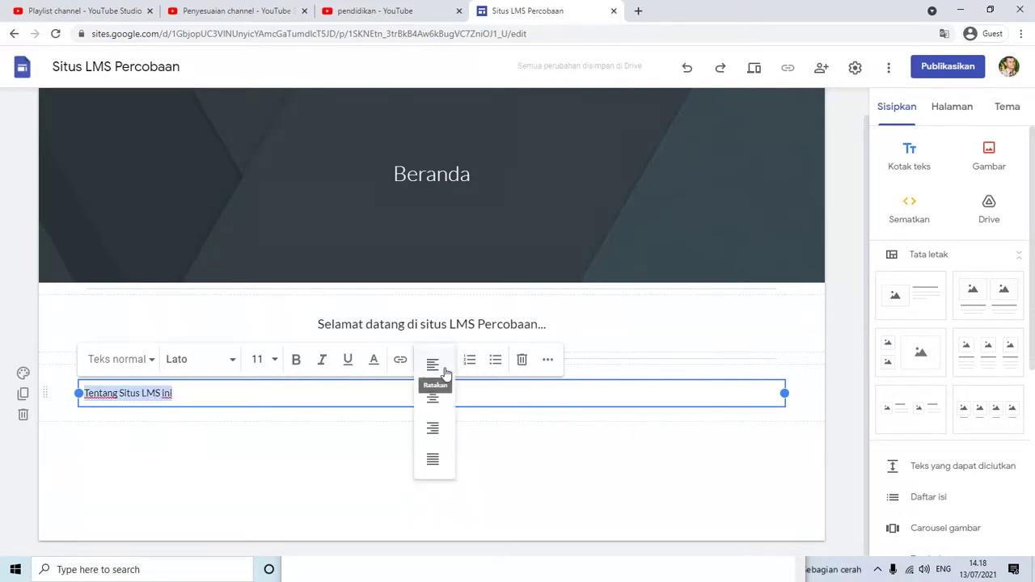
click(435, 397)
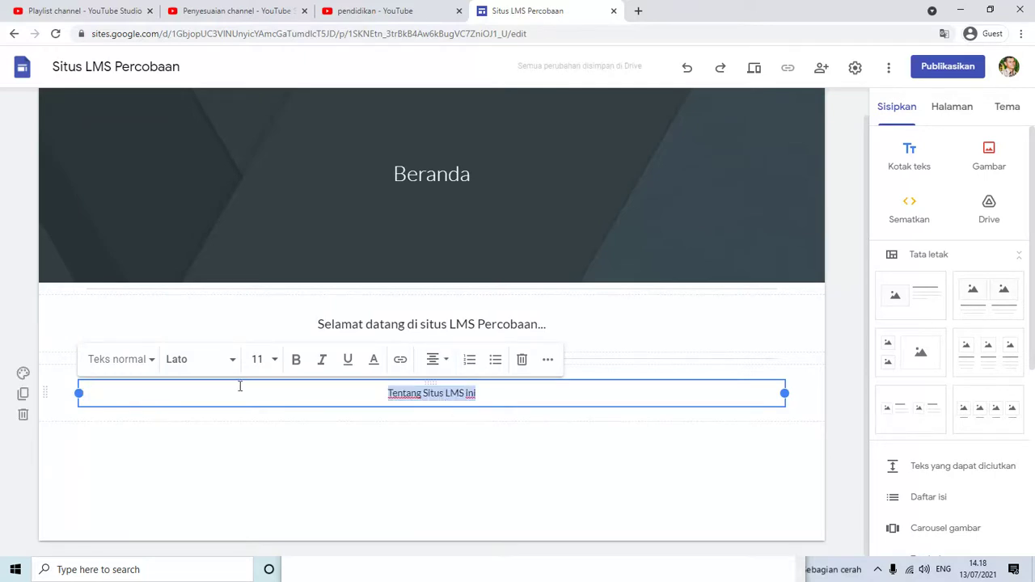
click(147, 360)
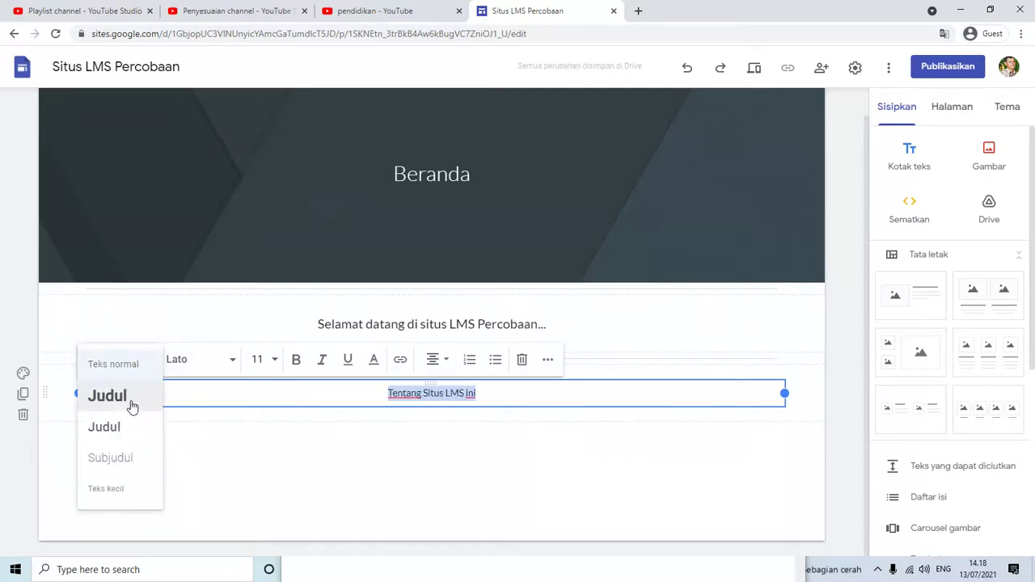
click(123, 458)
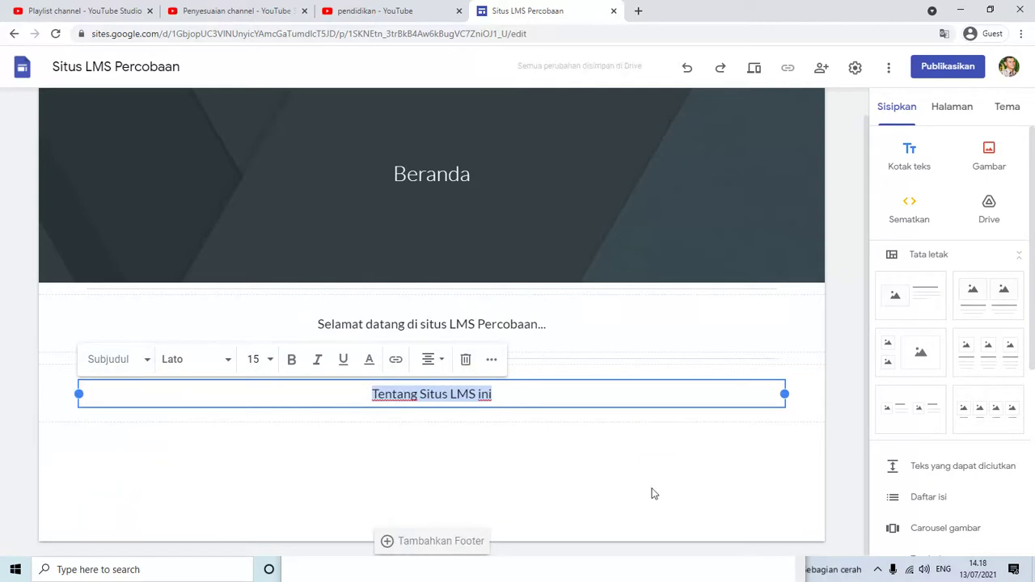
click(837, 390)
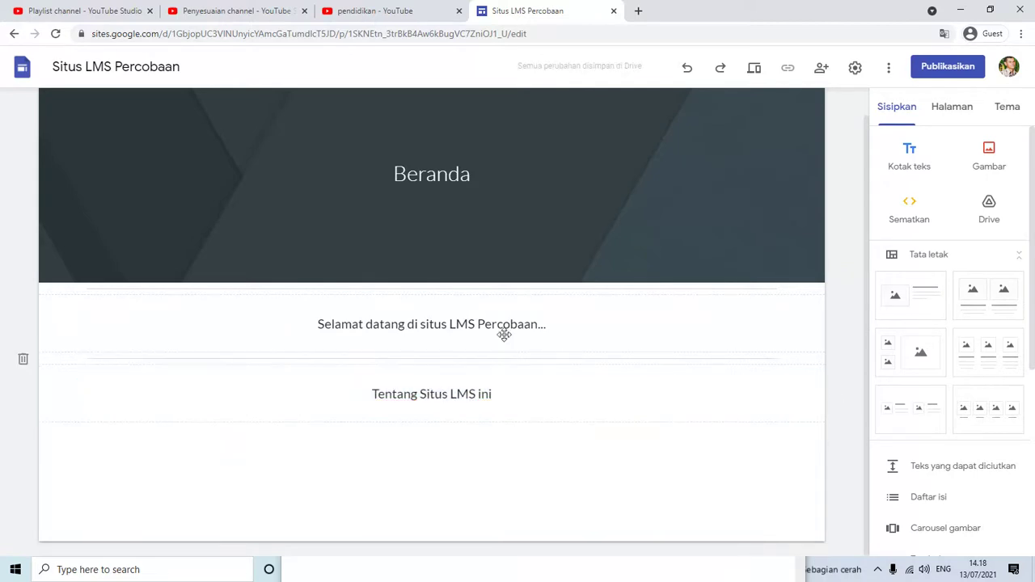
Change the whole welcome text to the Teks normal style with font size 14.
click(480, 324)
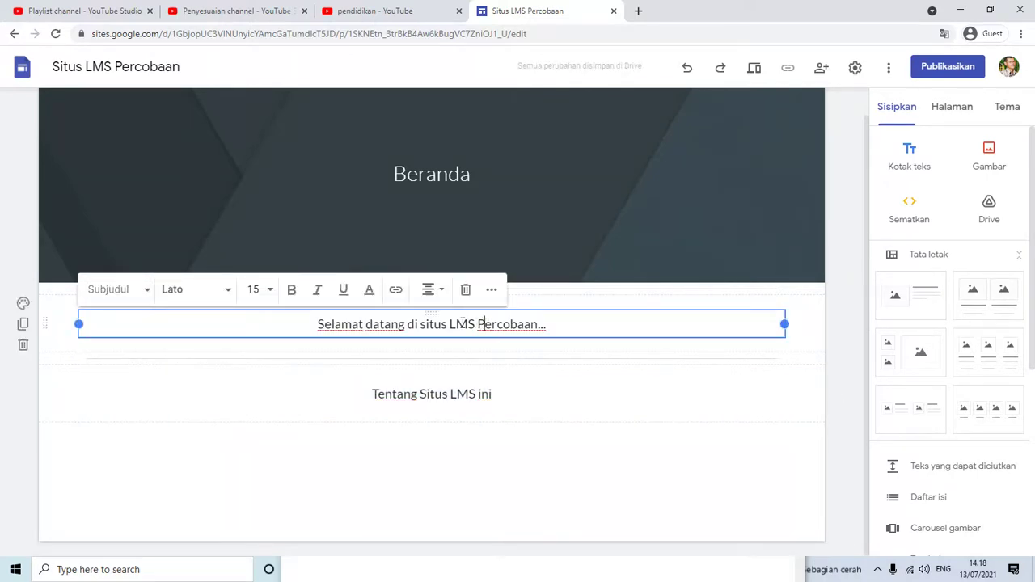
triple_click(463, 323)
click(138, 293)
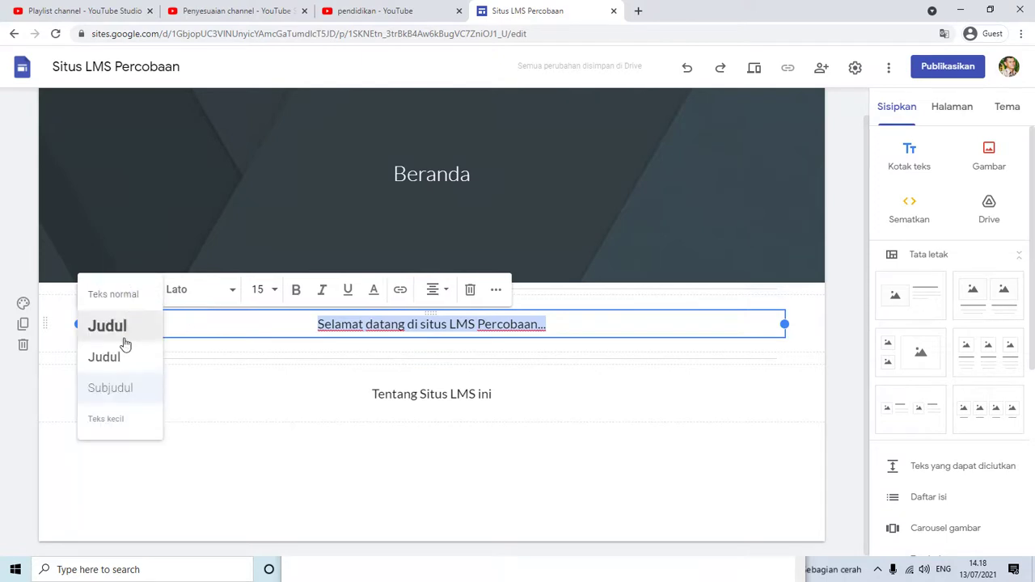
click(126, 295)
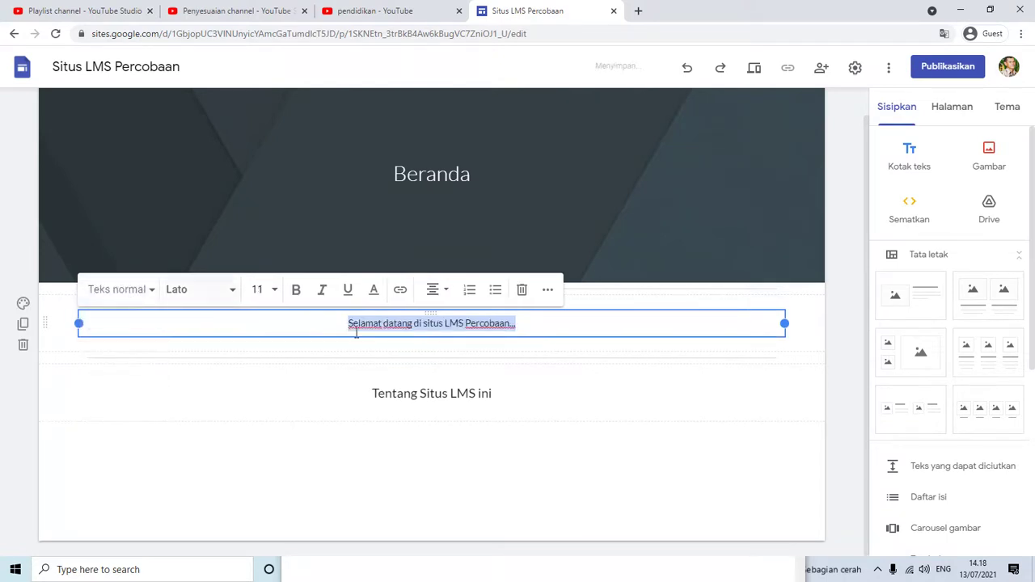
click(275, 291)
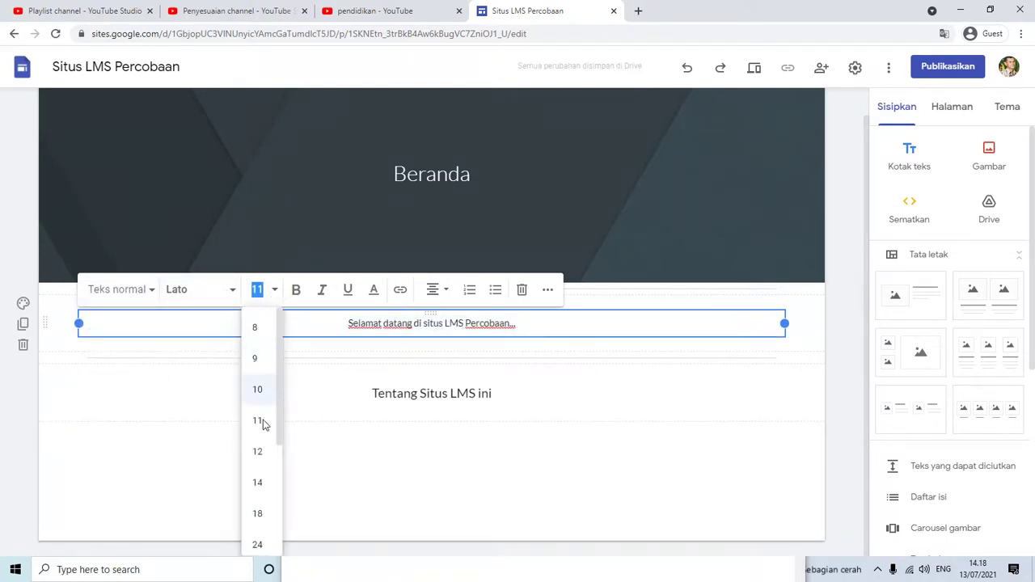
click(259, 483)
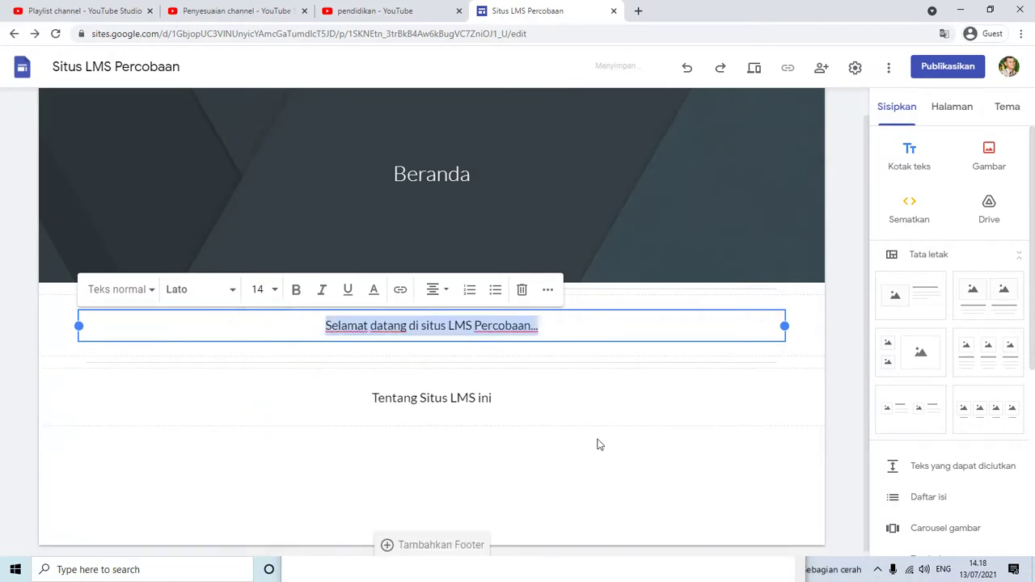
click(844, 353)
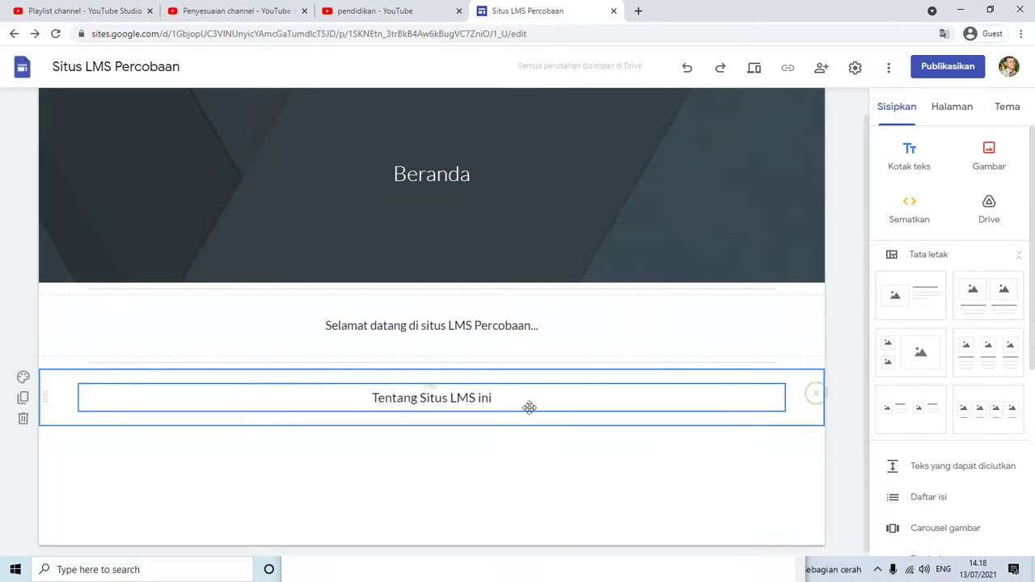
Set the background of the "Tentang Situs LMS ini" section to Penekanan 1.
click(24, 377)
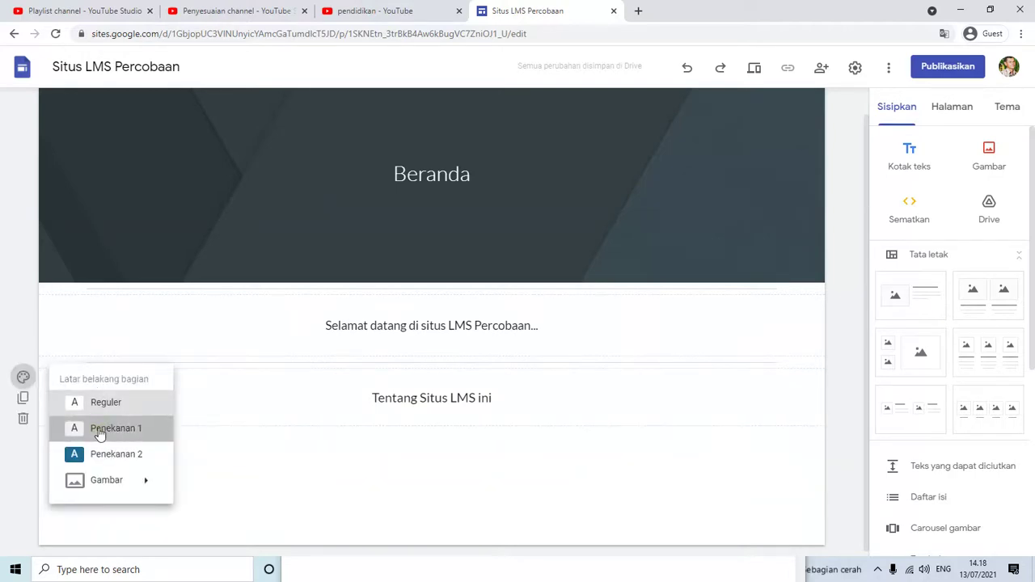
click(96, 433)
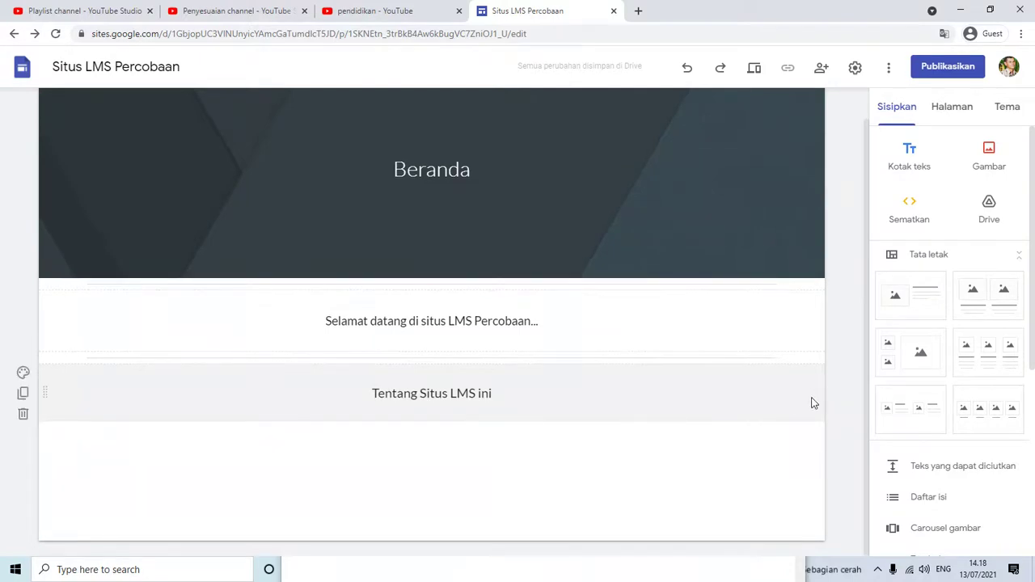
click(533, 451)
mouse_move(622, 421)
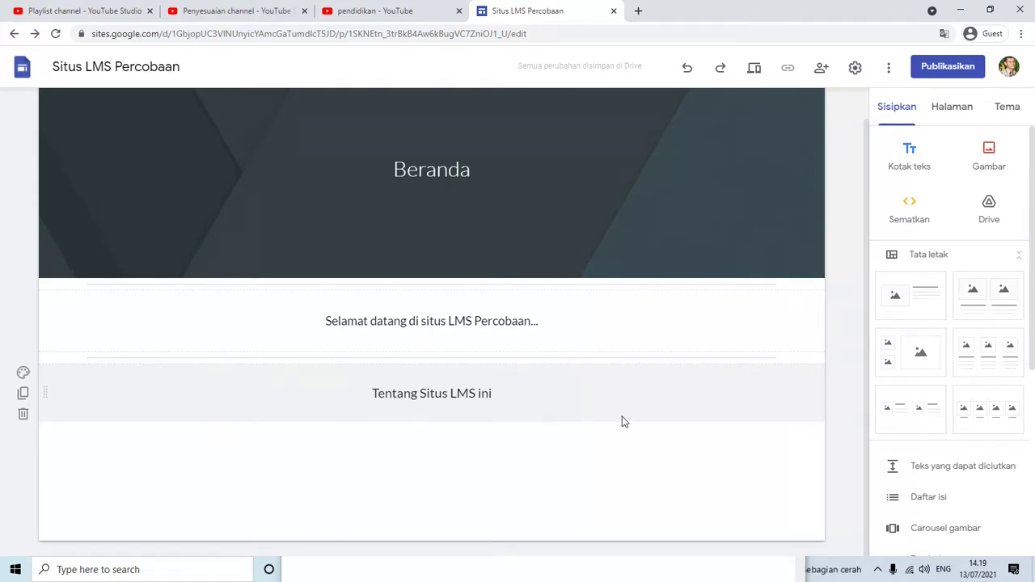
Add a text box below the "Tentang Situs LMS ini" section reading "Ini merupakan situs LMS untuk belajar siswa ...".
click(907, 152)
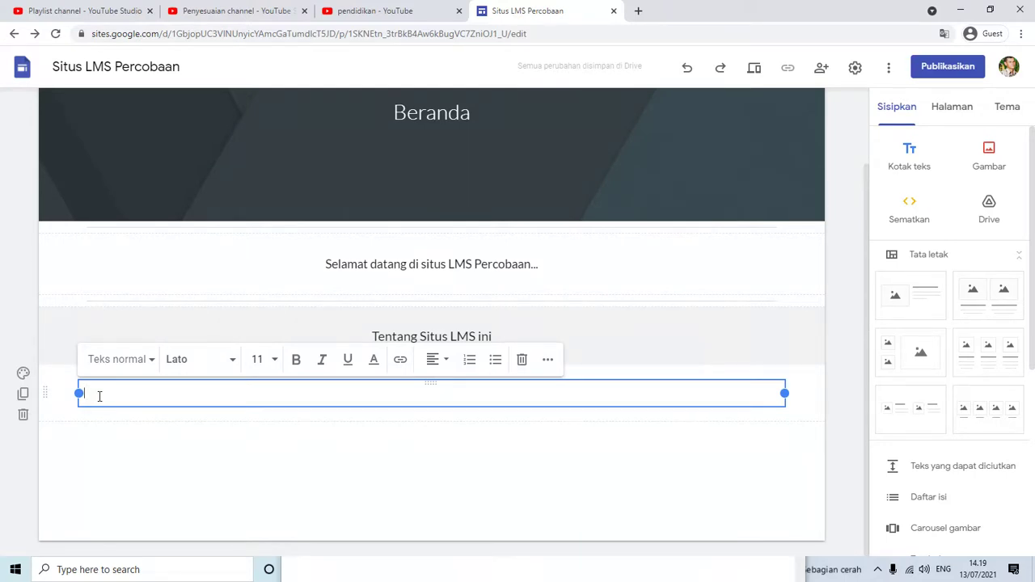
text(Ini merupakan situs )
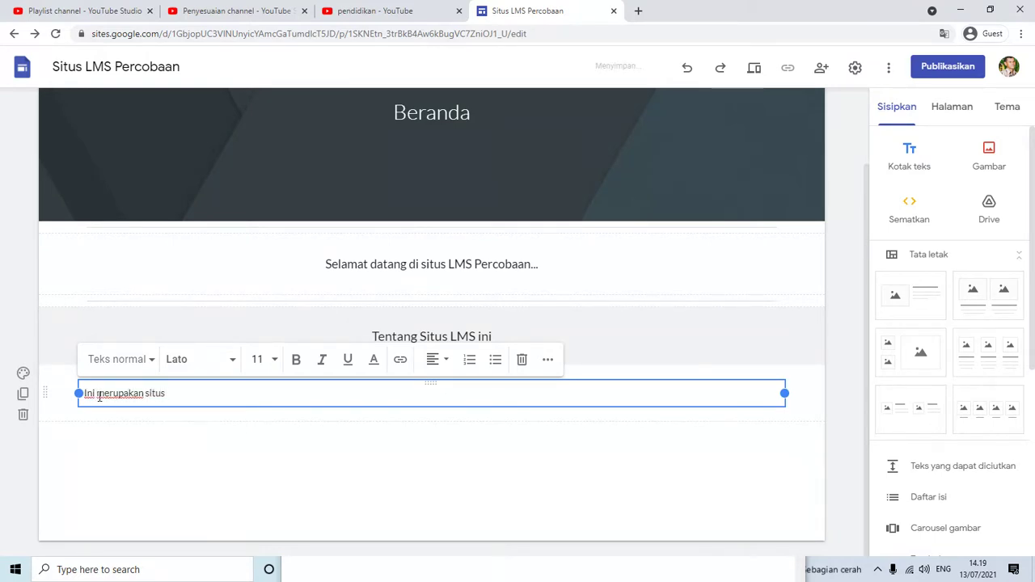
text(LMS untuk belajar so)
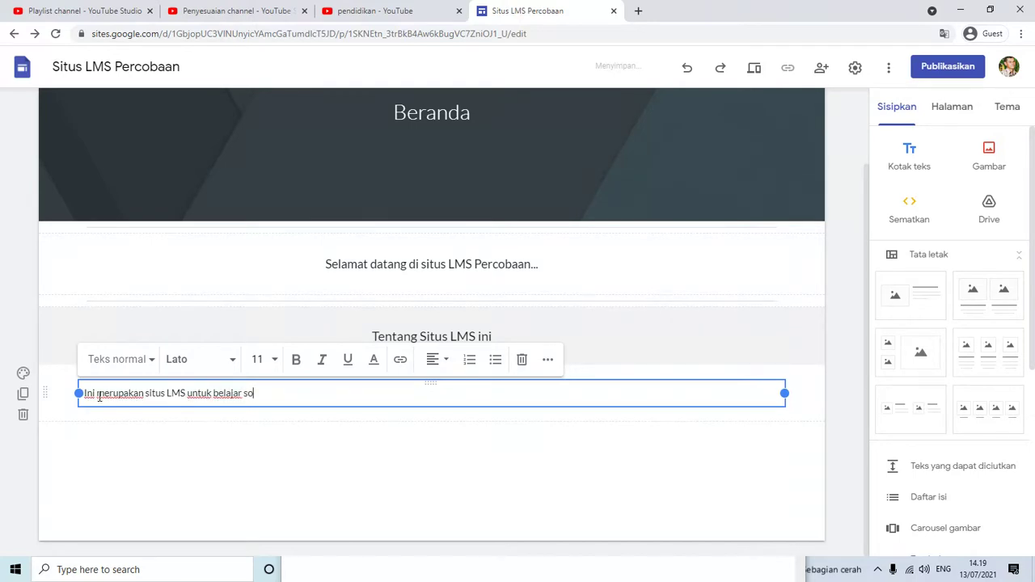
key(BackSpace)
text(iswa ....)
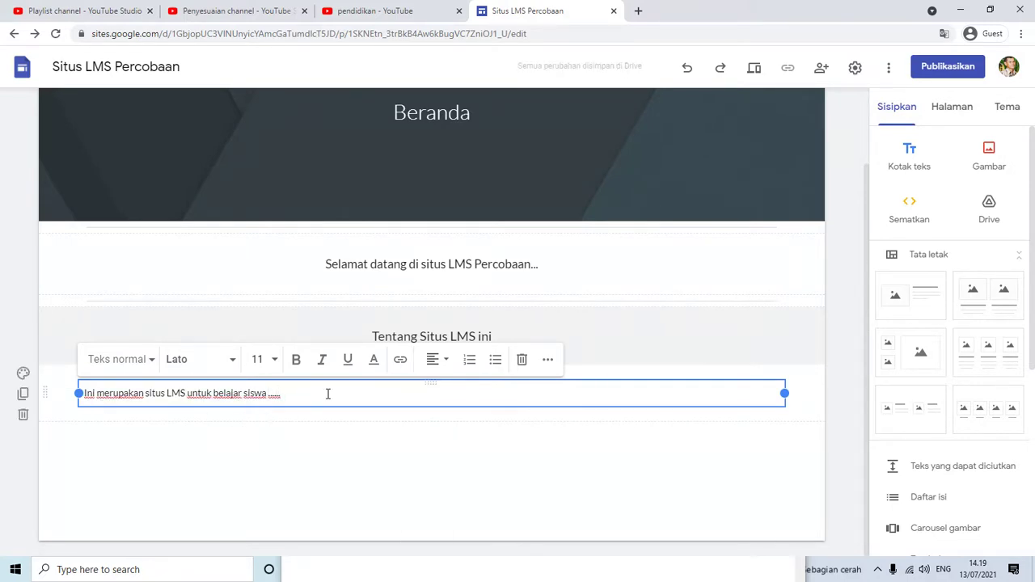
key(BackSpace)
key(BackSpace)
click(843, 347)
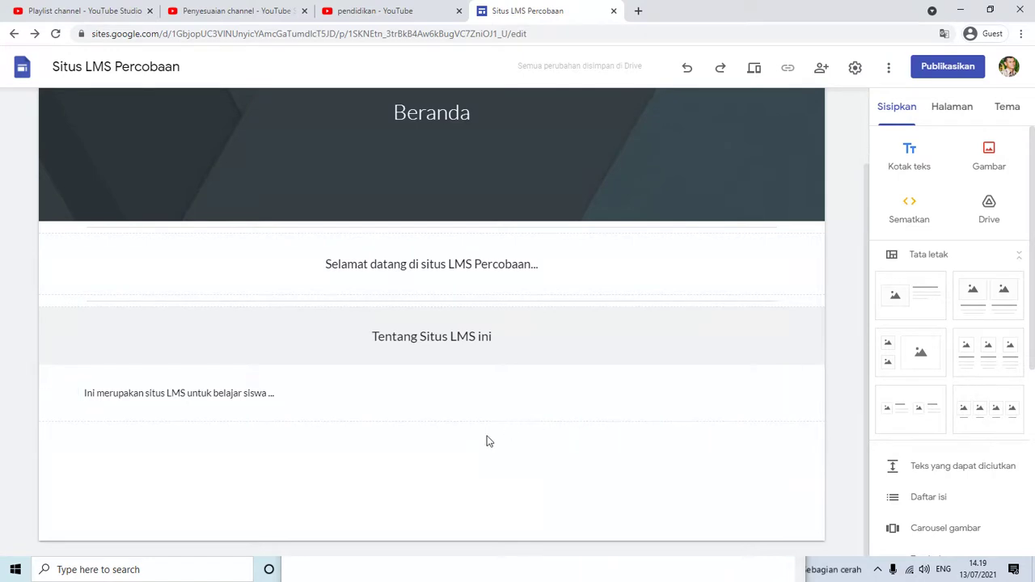
Add a text box below the "Ini merupakan situs LMS untuk belajar siswa ..." text reading "Guru Mata Pelajaran".
click(912, 154)
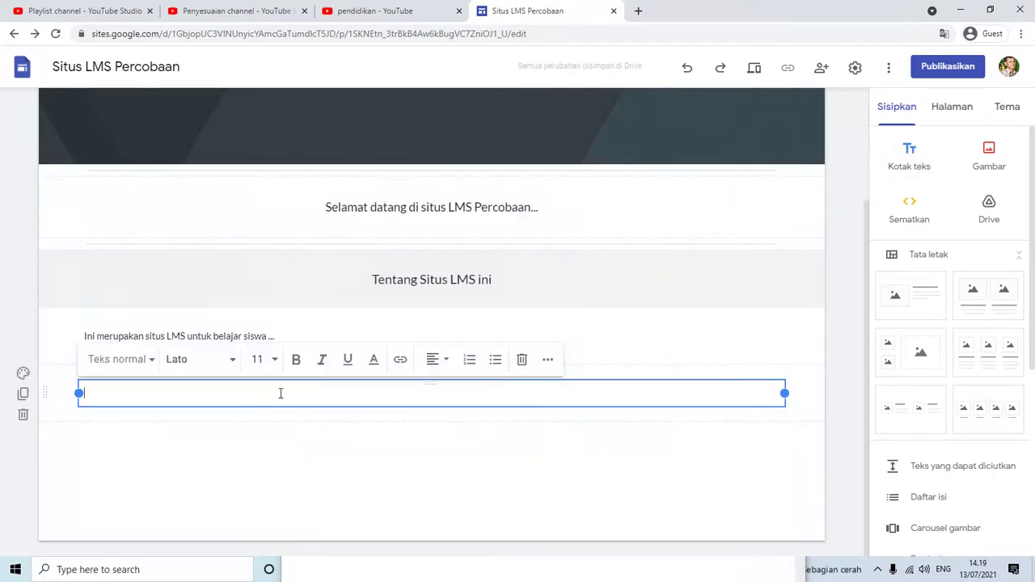
text(GUru)
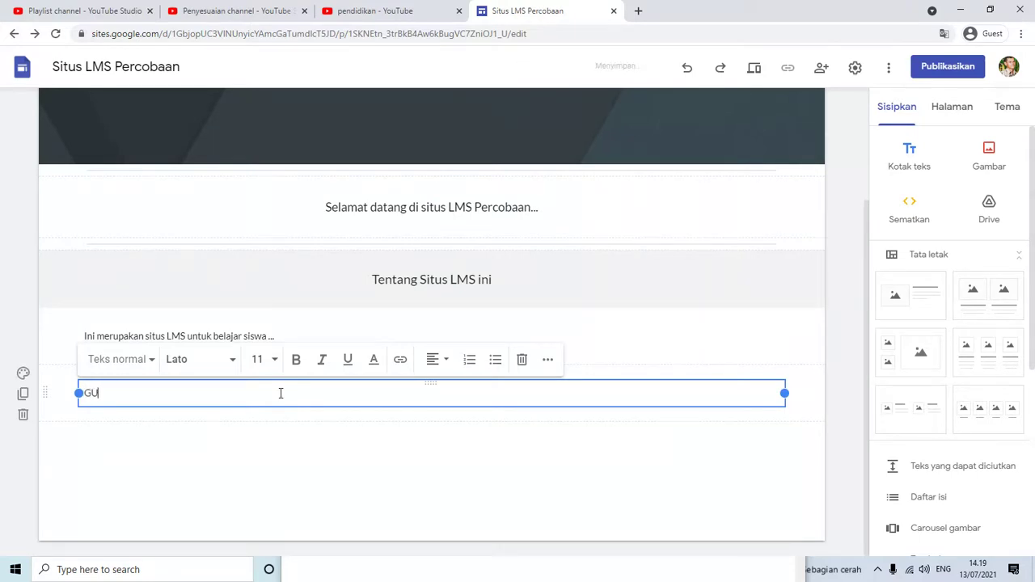
key(BackSpace)
key(BackSpace)
text(ur)
key(BackSpace)
key(BackSpace)
text(Guru Mata Pelajaran)
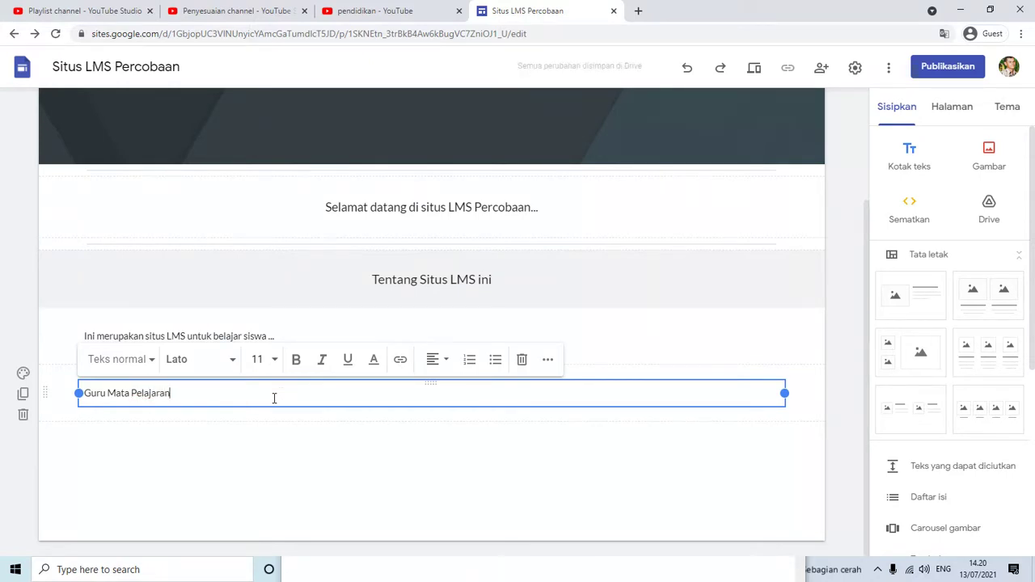
Center the whole "Guru Mata Pelajaran" text and give it the Subjudul style.
triple_click(274, 398)
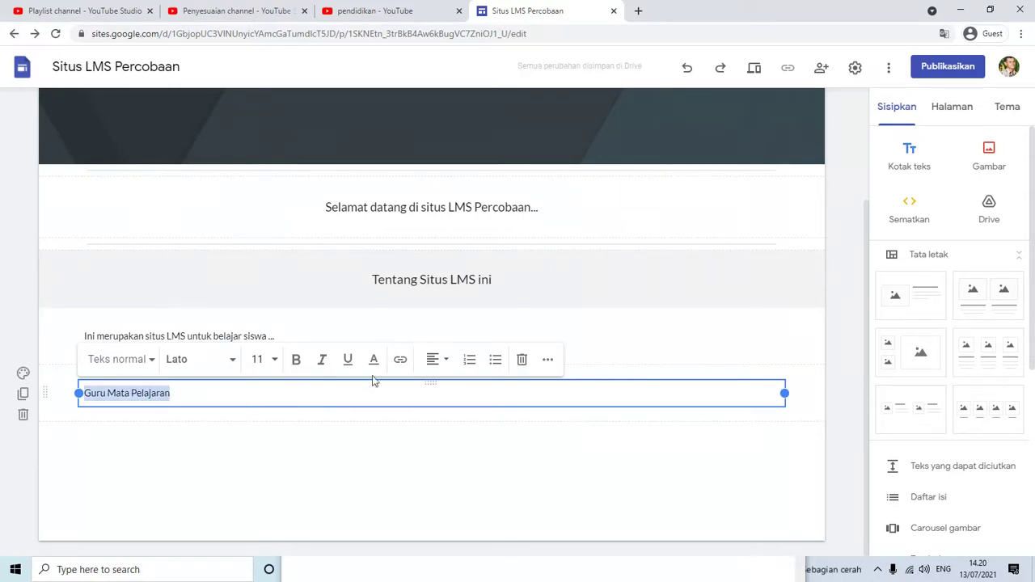
click(437, 359)
click(433, 396)
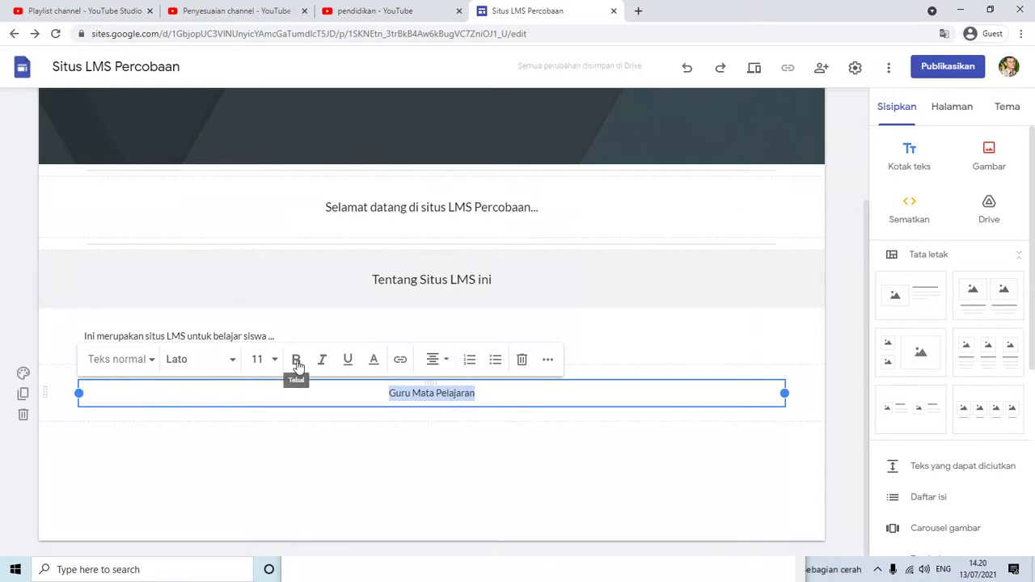
click(144, 360)
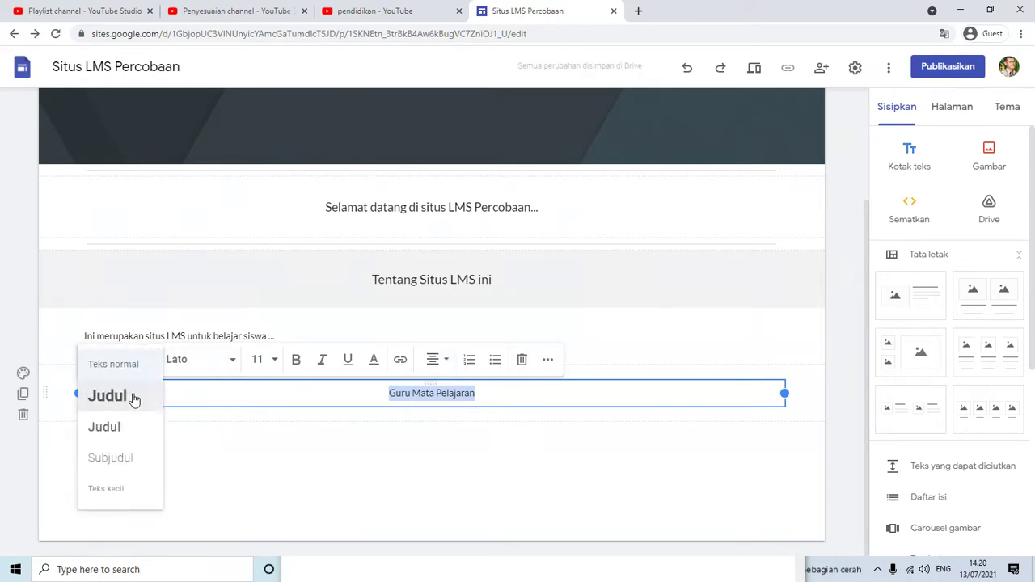
click(120, 459)
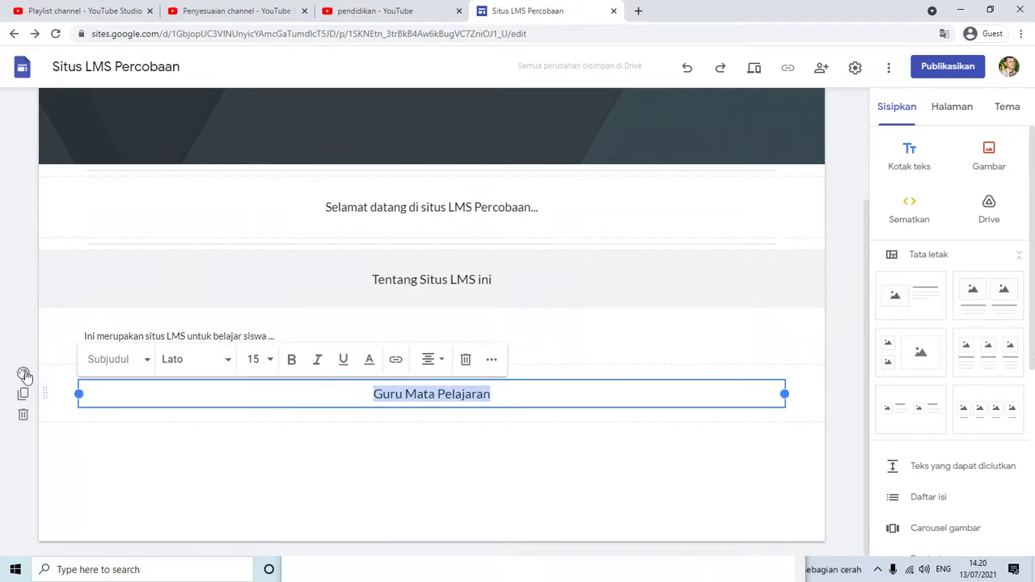
Set the background of the "Guru Mata Pelajaran" section to Penekanan 1 and deselect the section.
click(23, 374)
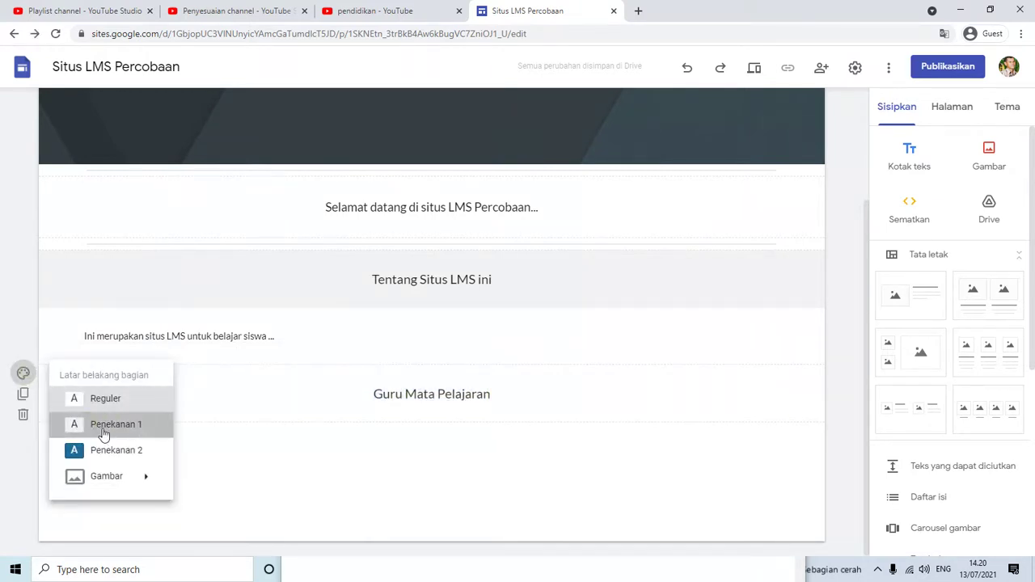
click(87, 429)
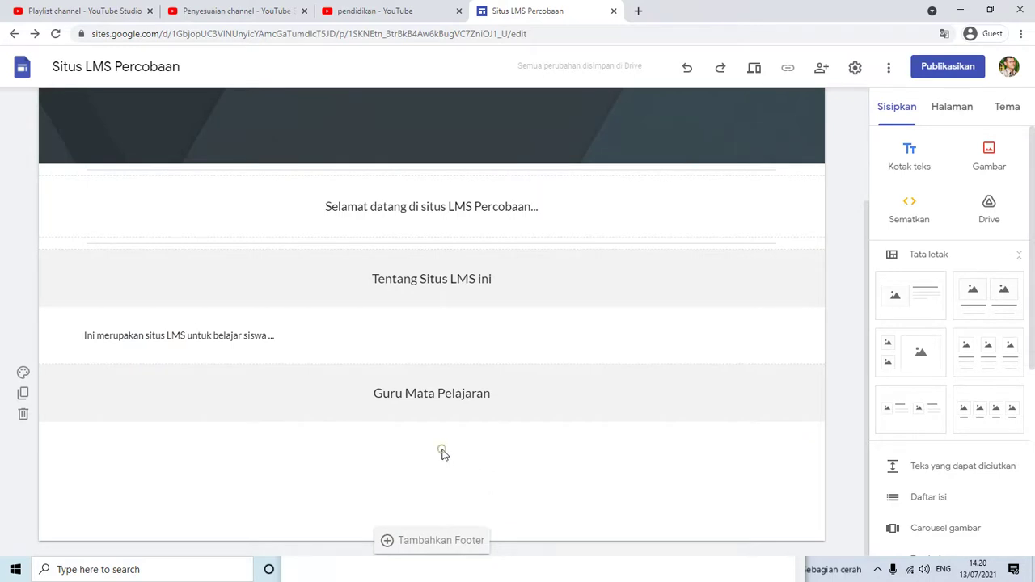
click(608, 417)
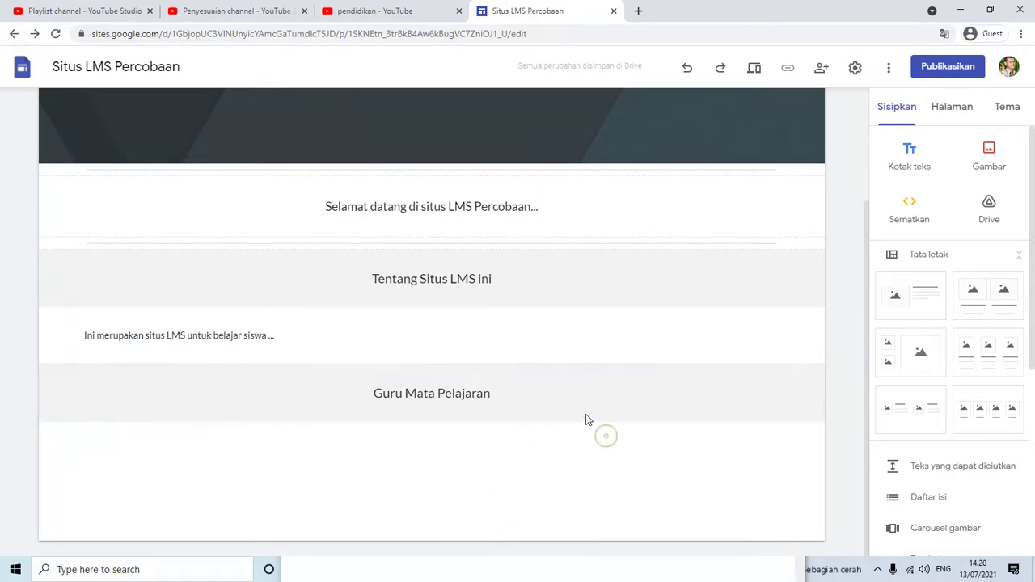
click(588, 358)
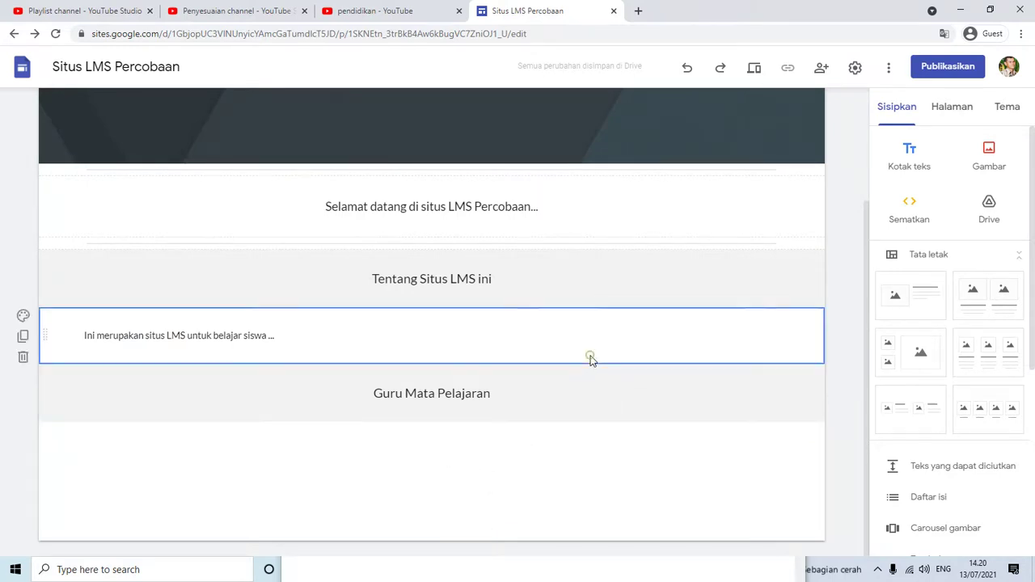
click(604, 441)
click(629, 439)
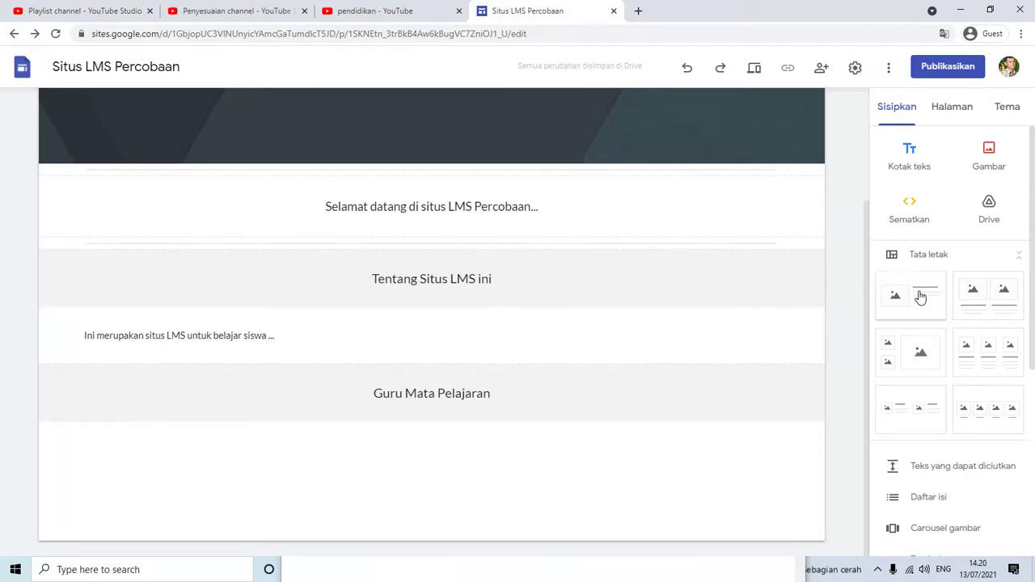
Add the layout with one image beside text below "Guru Mata Pelajaran" and open Google image search for its image placeholder.
scroll(921, 287, down, 1)
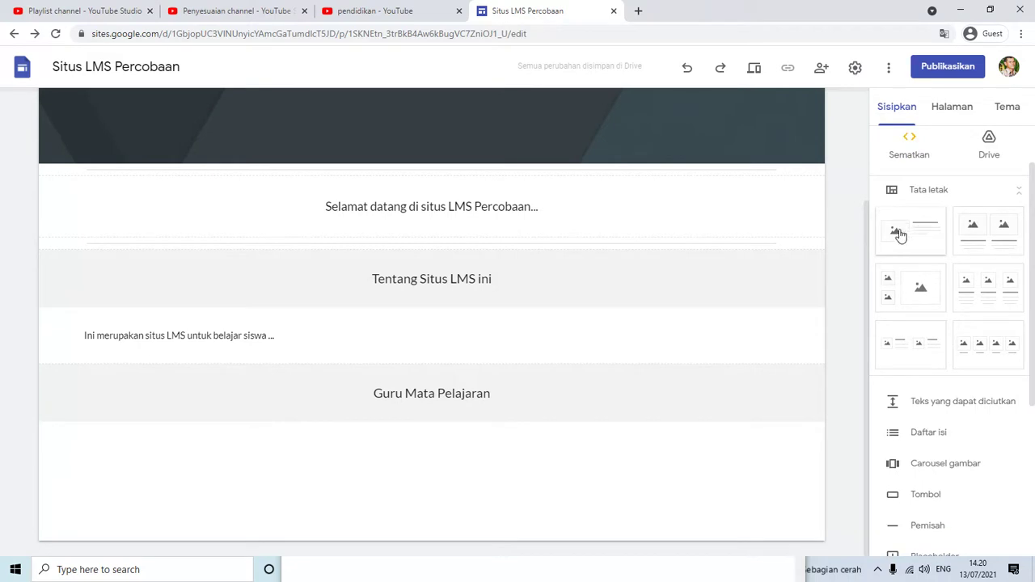
click(914, 233)
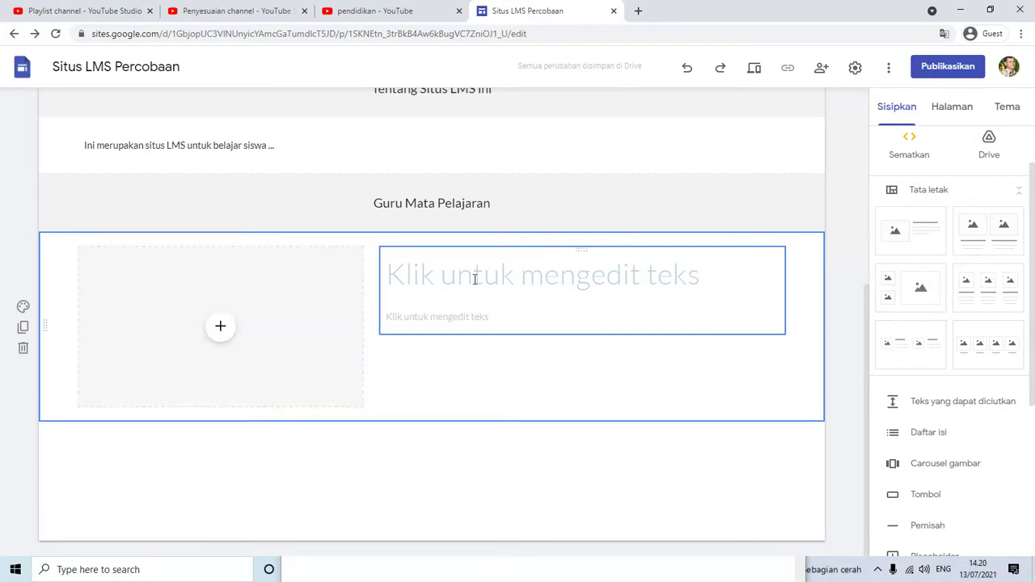
click(221, 329)
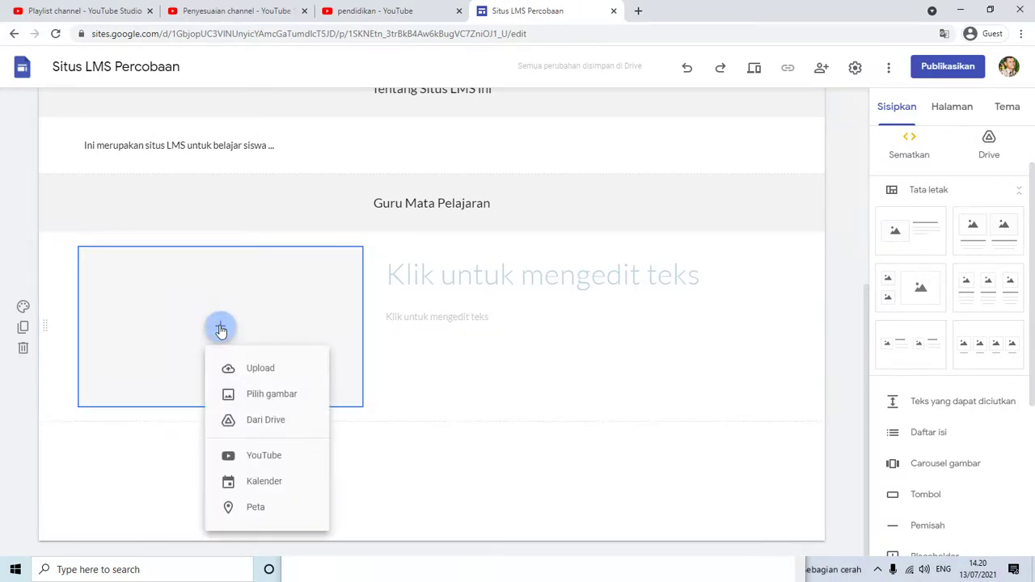
click(265, 398)
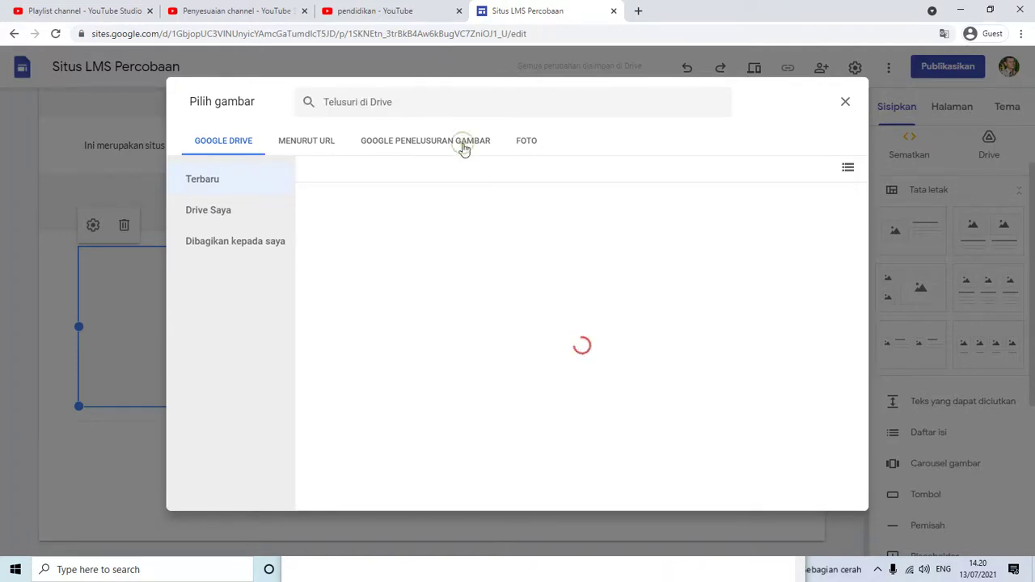
click(465, 142)
click(437, 99)
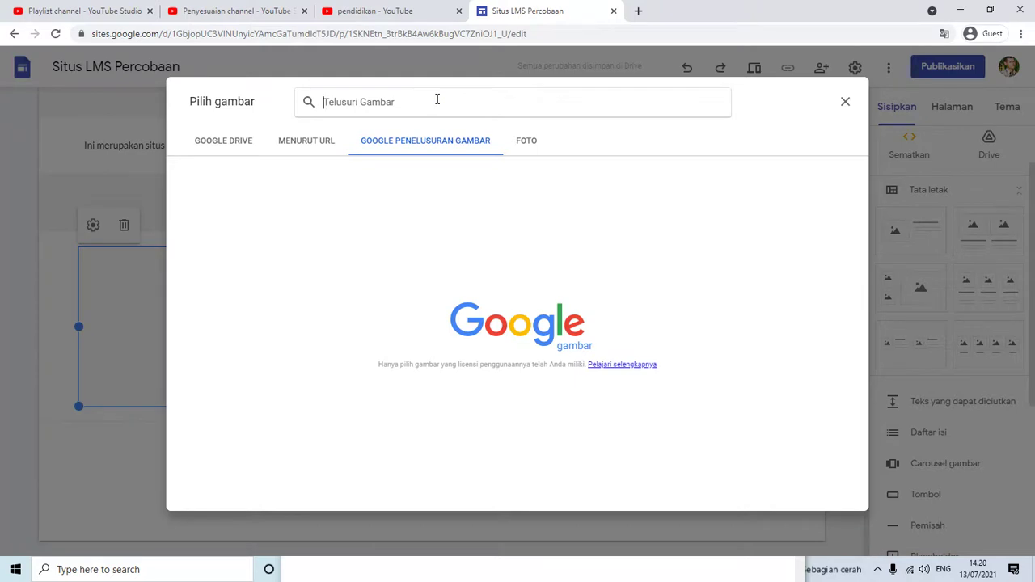
Search Google images for "bebek".
text(g)
key(BackSpace)
text(bebek)
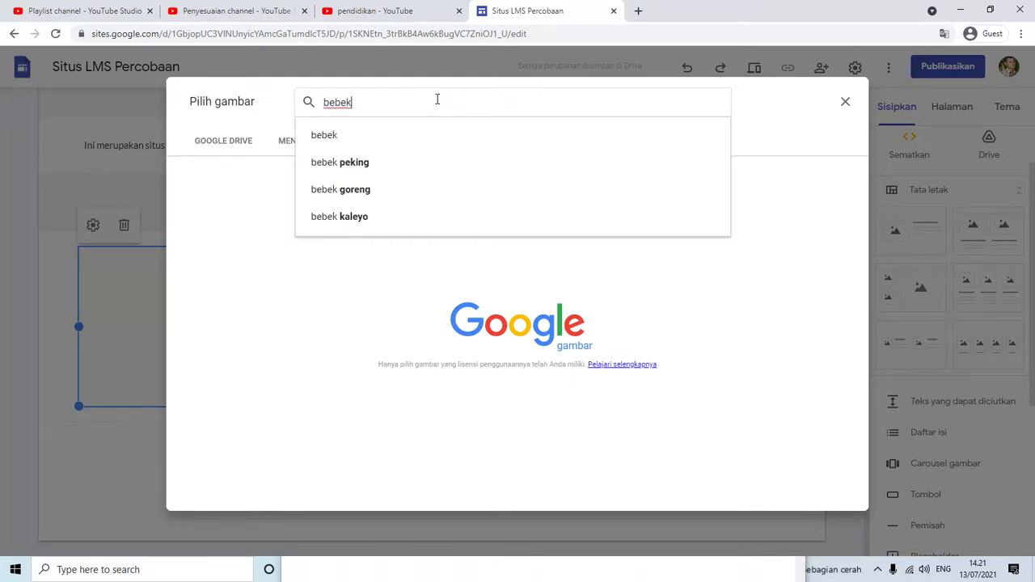
key(Return)
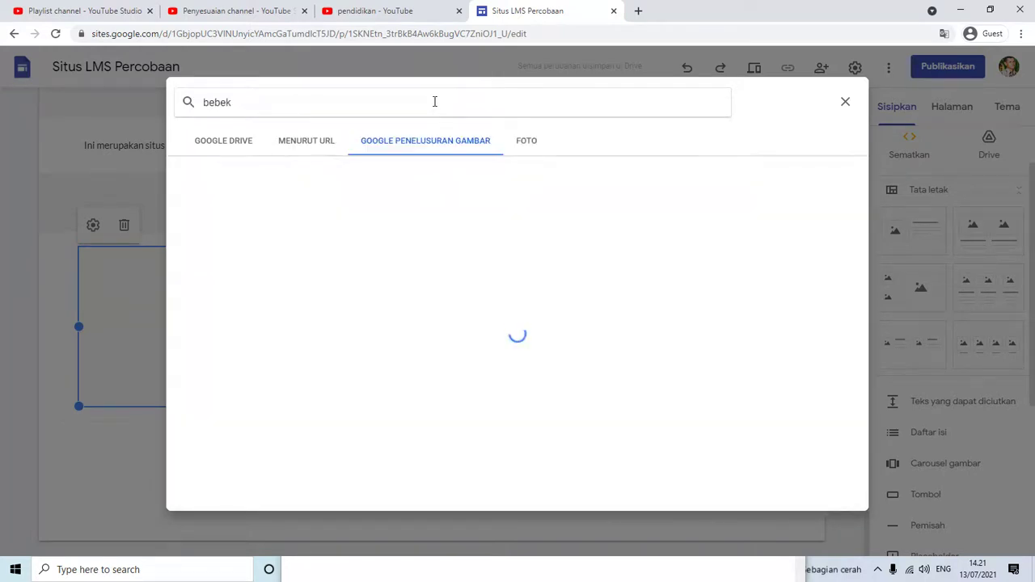
Search Google images for "orang ganteng" and insert the photo of the blond man with glasses into the placeholder.
double_click(306, 111)
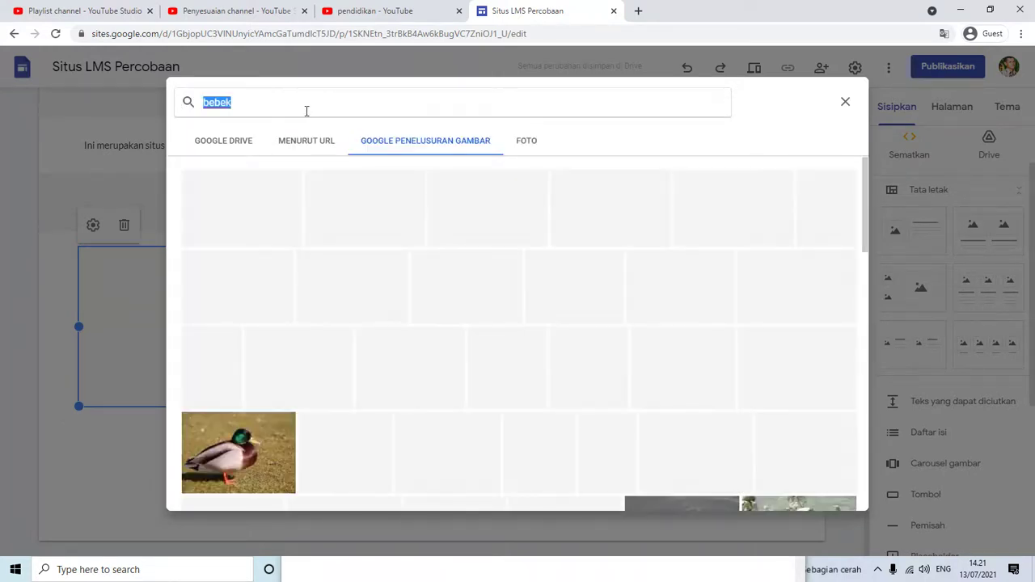
text(orang )
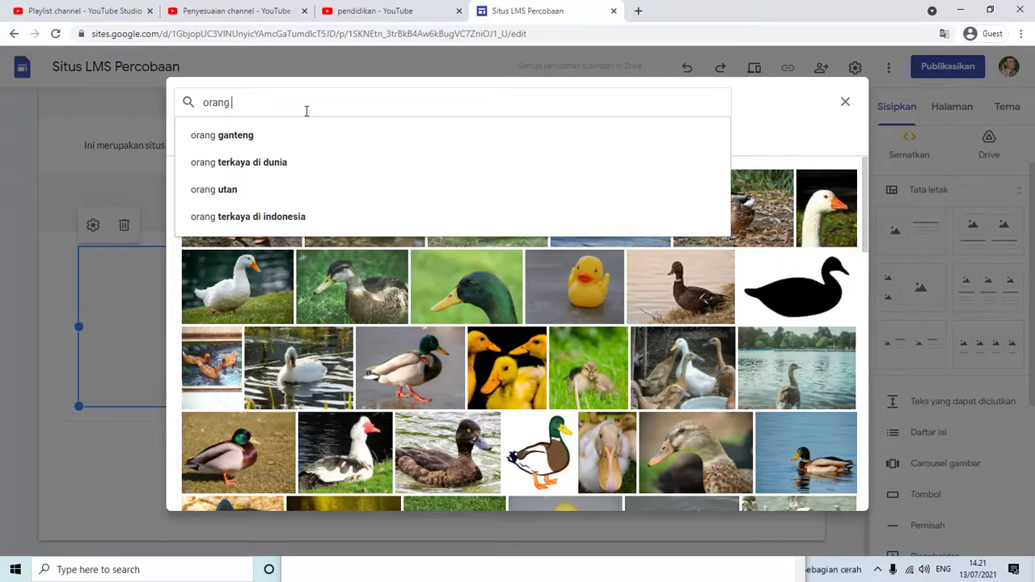
text(ganteng)
key(Return)
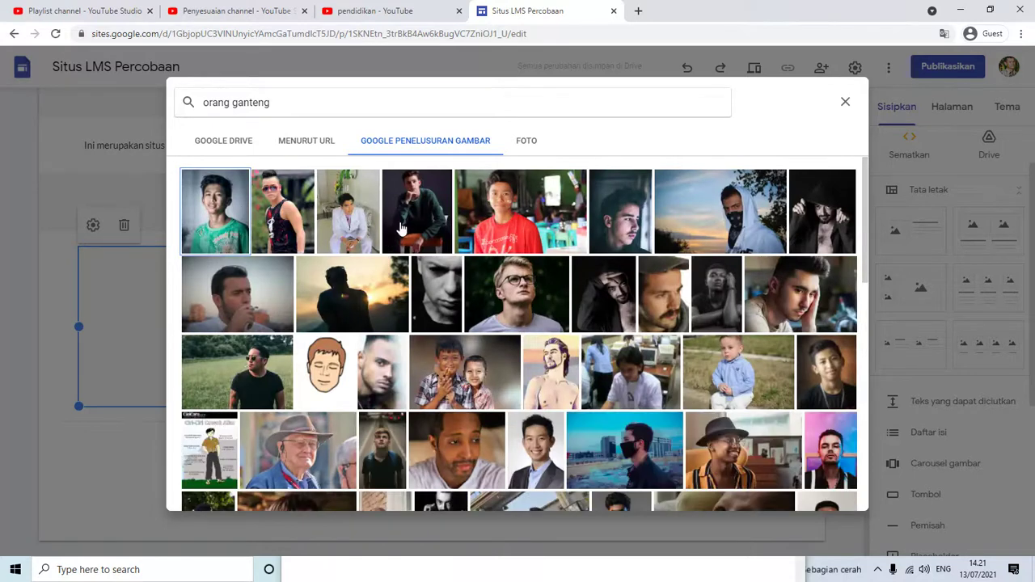
click(520, 307)
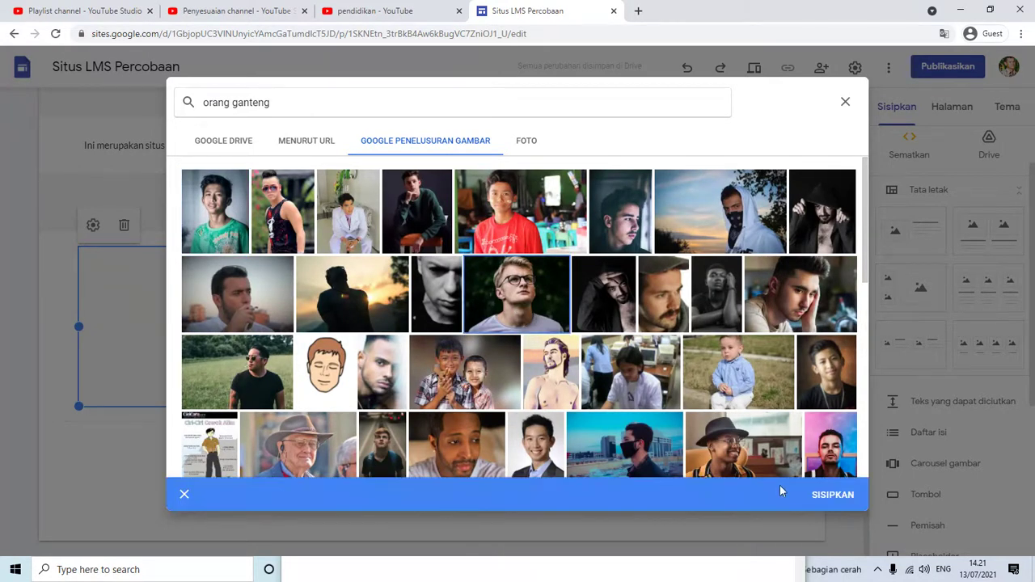
click(841, 499)
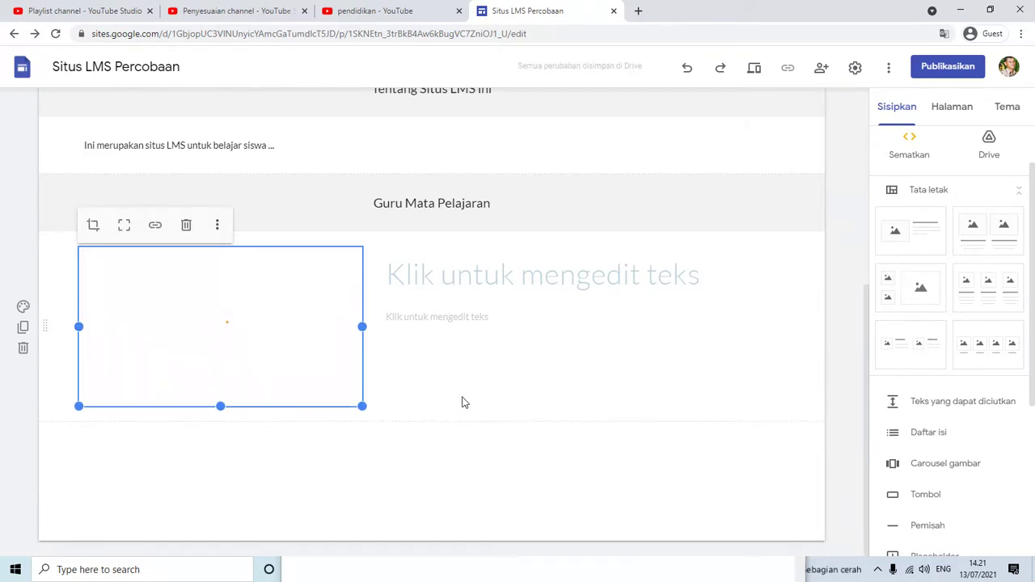
click(325, 479)
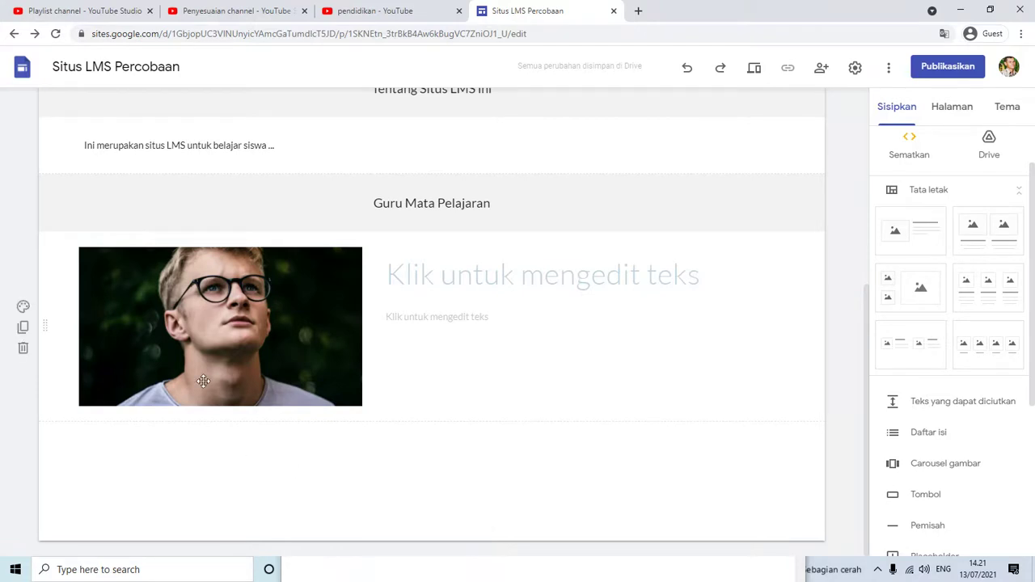
Fill in the heading beside the photo with "Profil".
click(450, 276)
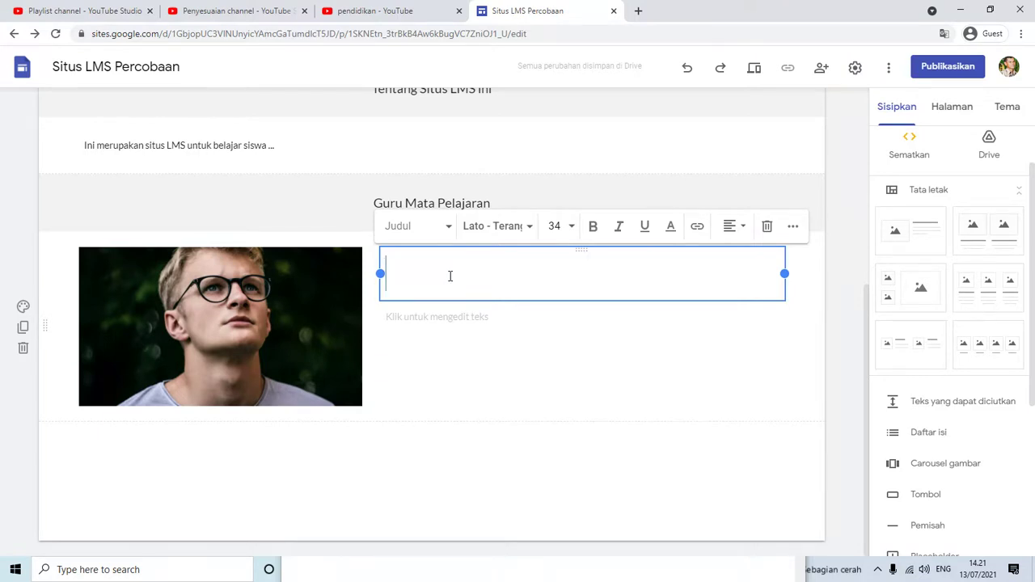
text(Profi)
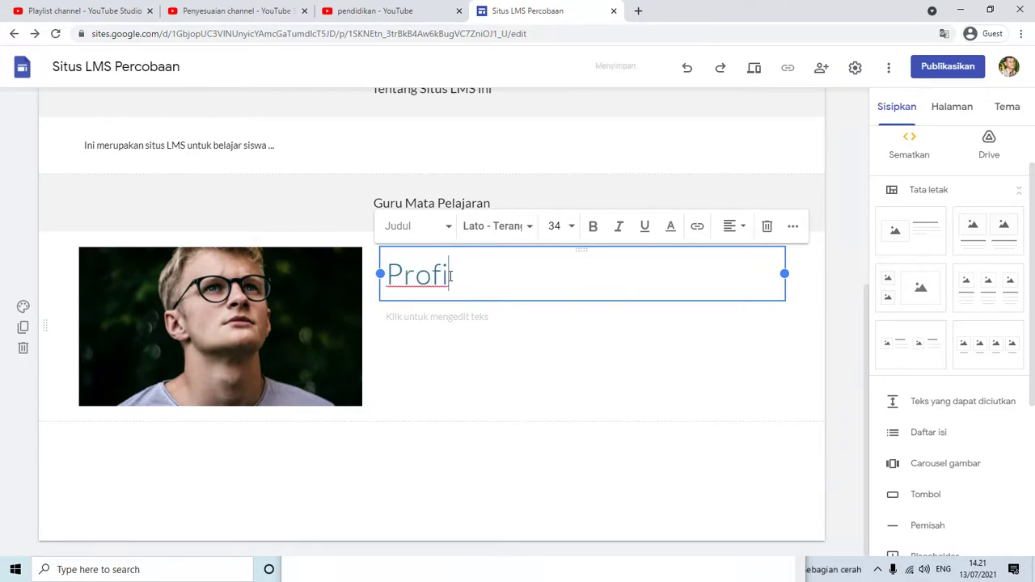
text(l)
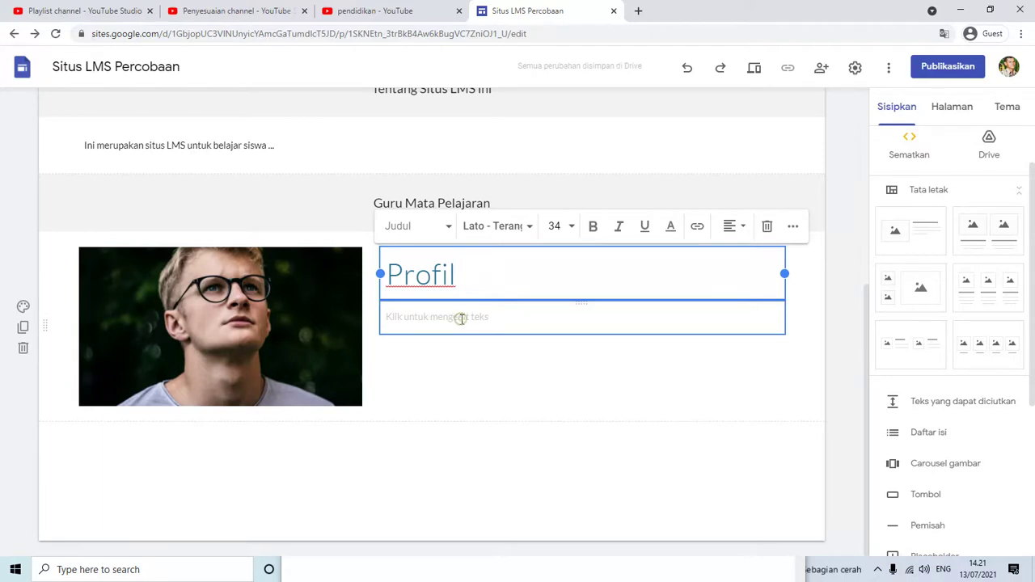
click(461, 318)
click(586, 346)
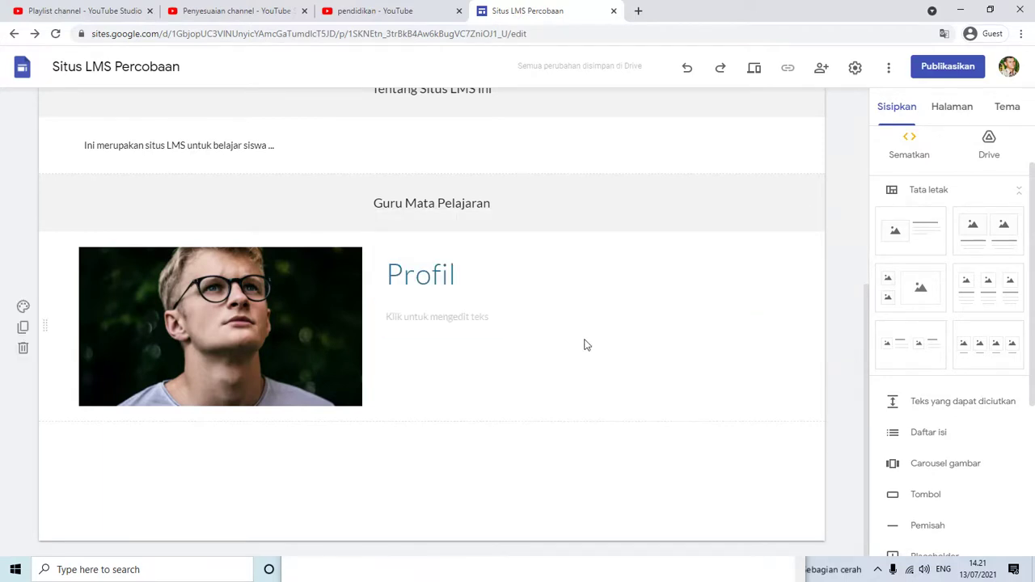
Enter "Halo anak-anak ..." as the first line of the body text below the "Profil" heading.
click(482, 317)
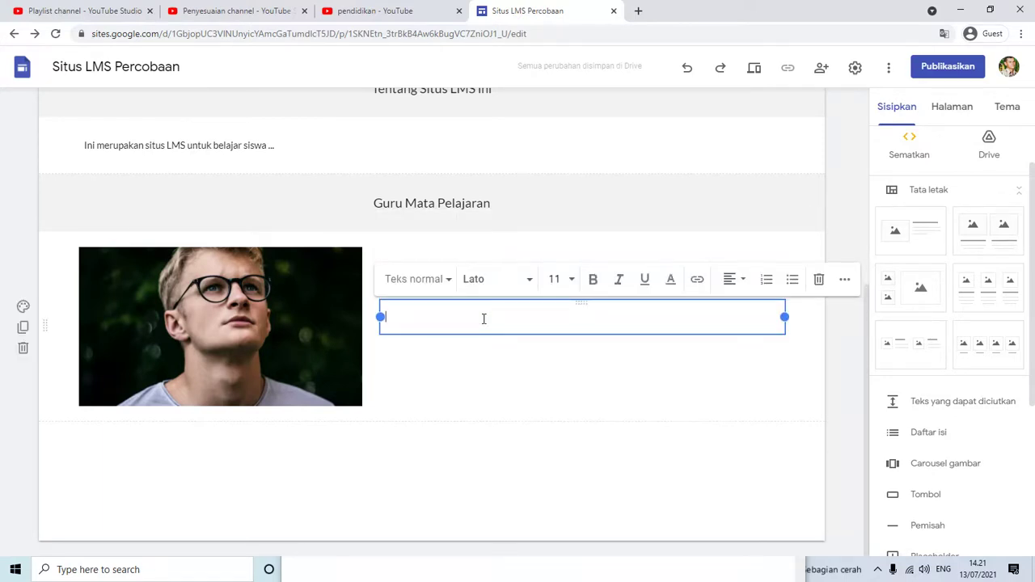
text(H)
key(BackSpace)
text(nak-a)
text(nak)
text(-anak .)
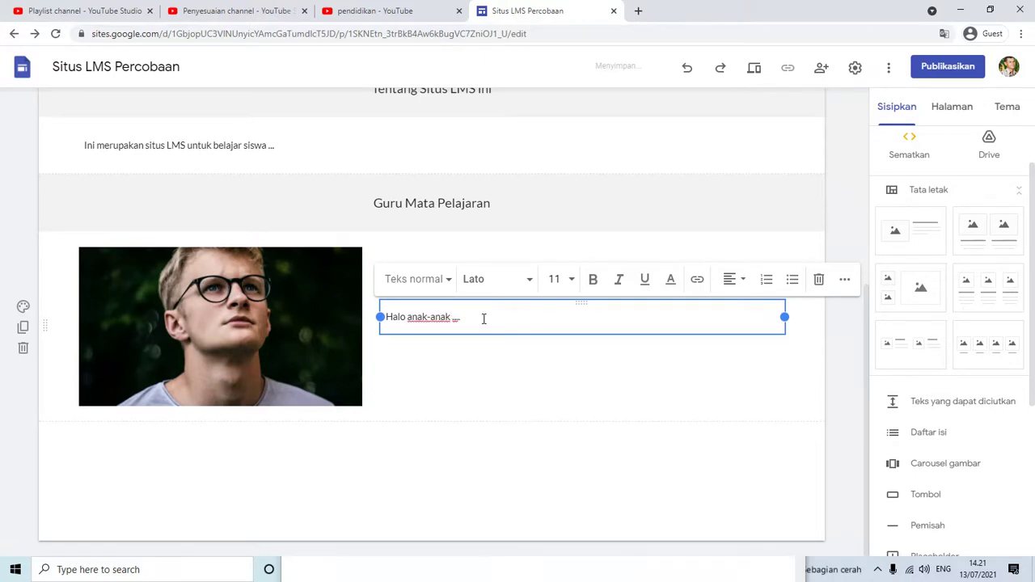
Add a second line to the profile text reading "Selamat datang ya....".
key(Return)
text(S)
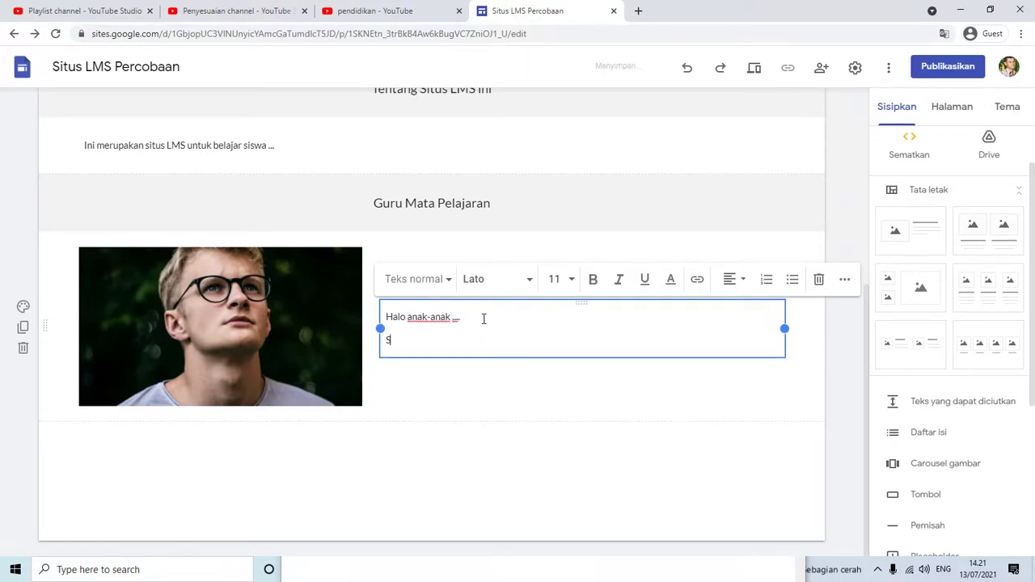
text(elamat da)
text(tang ya)
text(.... Sel)
key(BackSpace)
key(BackSpace)
key(BackSpace)
text(Situs ini kede)
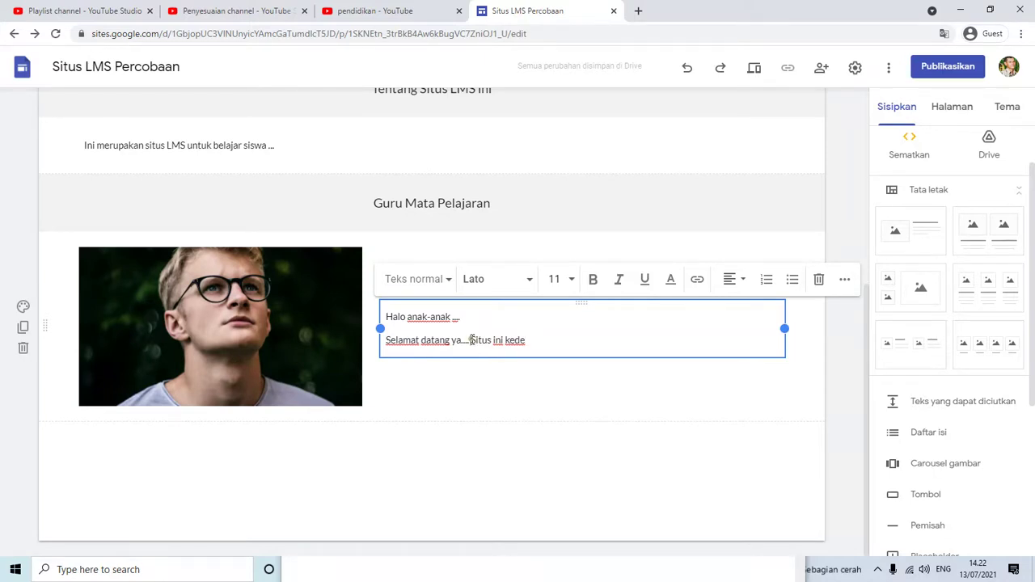
drag(471, 340, 546, 344)
key(BackSpace)
Add a third line to the profile text reading "Perkenalkan, Nama Bapak:" followed by a dotted blank.
key(Return)
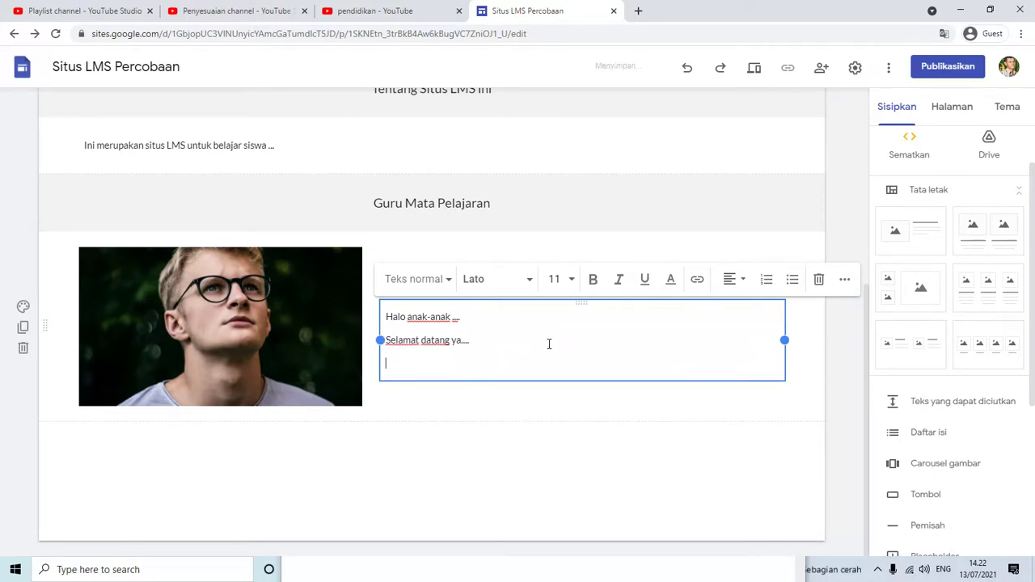
text(Perkenalkan)
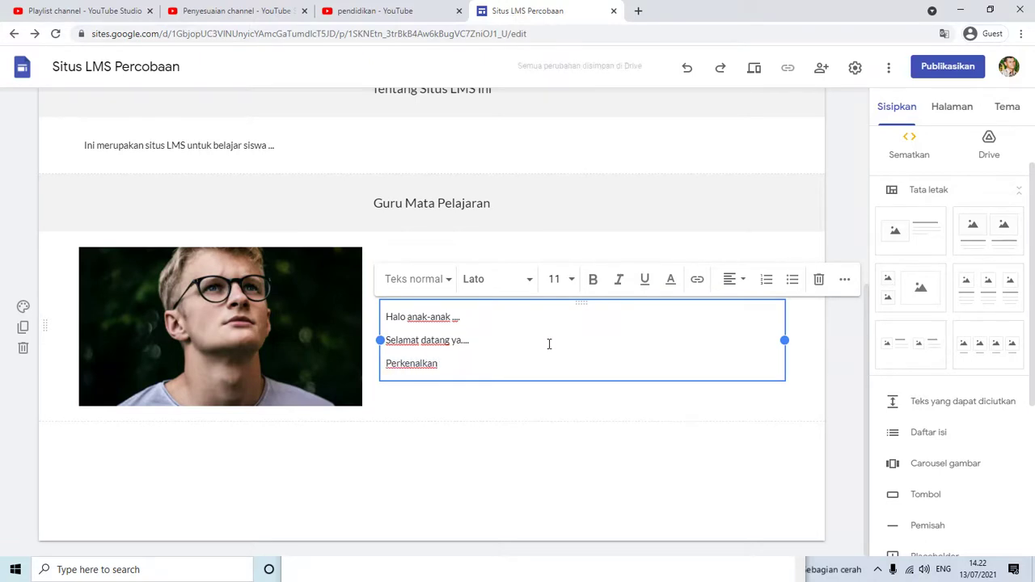
text(, Nama)
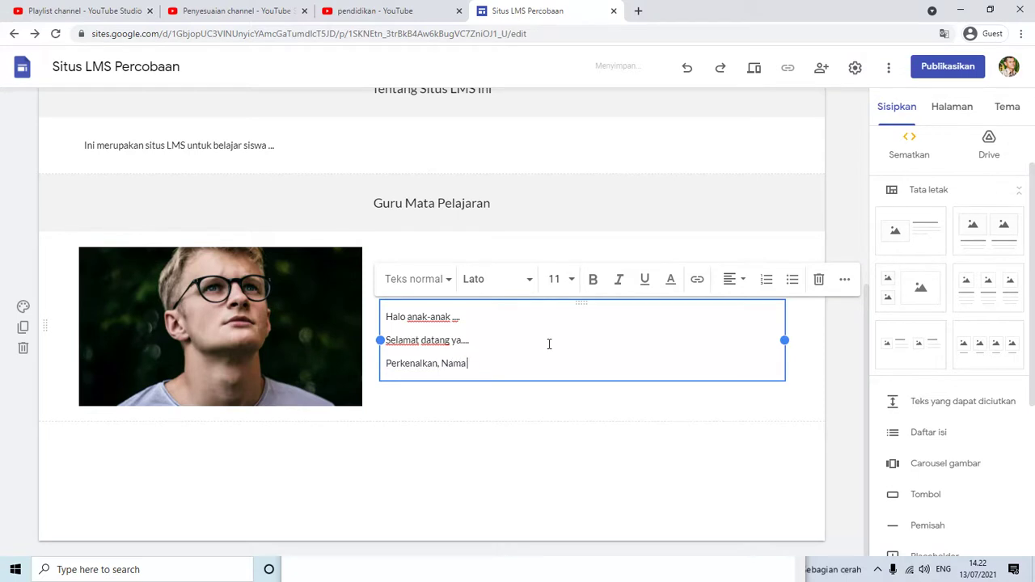
text( Bapak: ...............)
key(Return)
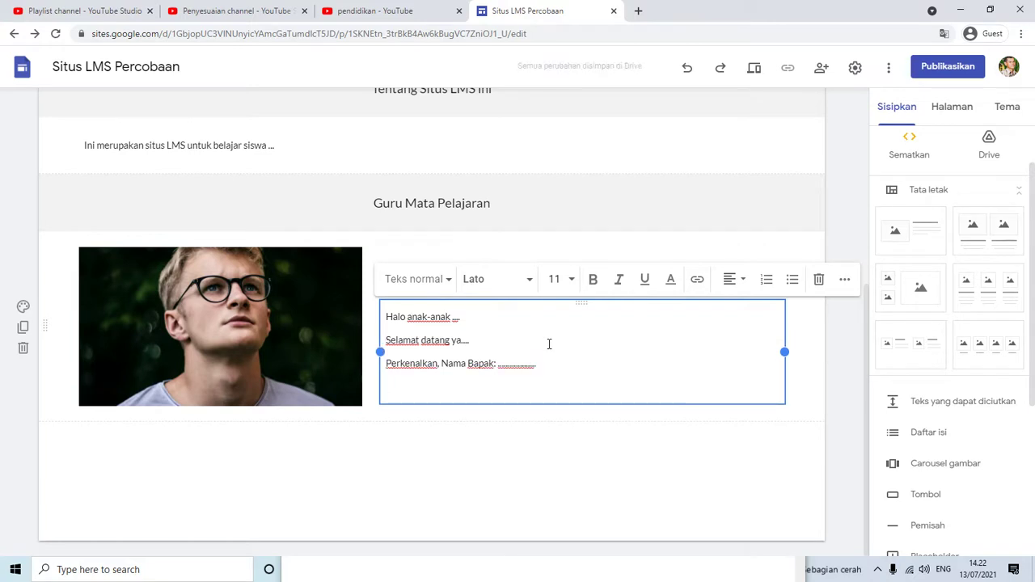
Add a profile line reading "Mata Pelajaran :" followed by a dotted blank.
text(Mata Pe)
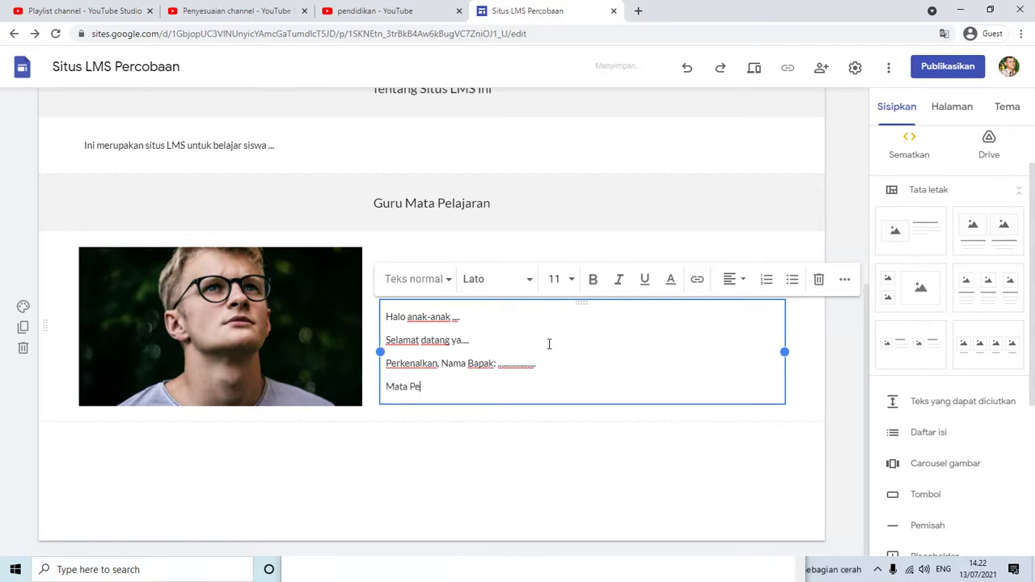
text(lajaran)
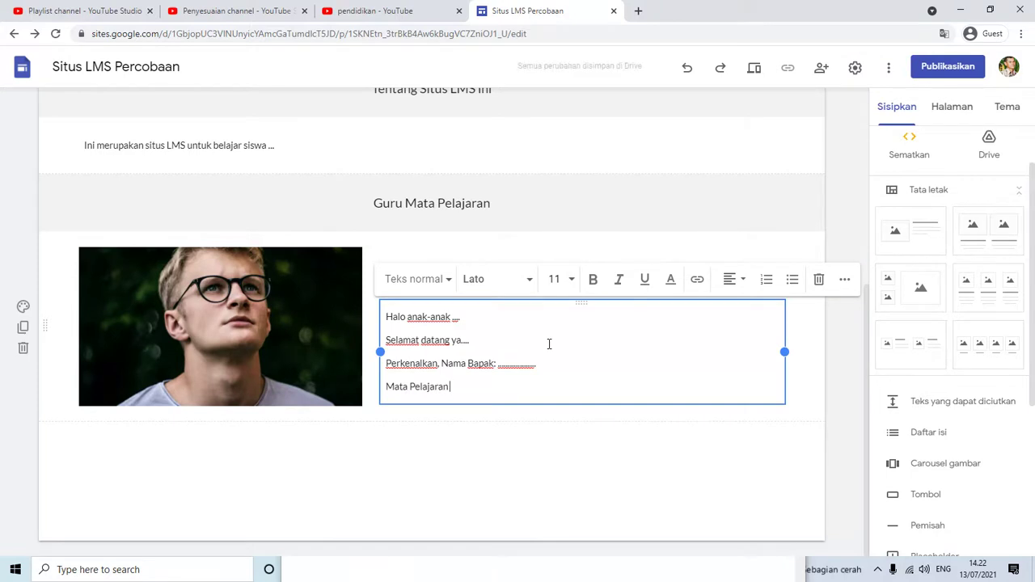
text( : ..................)
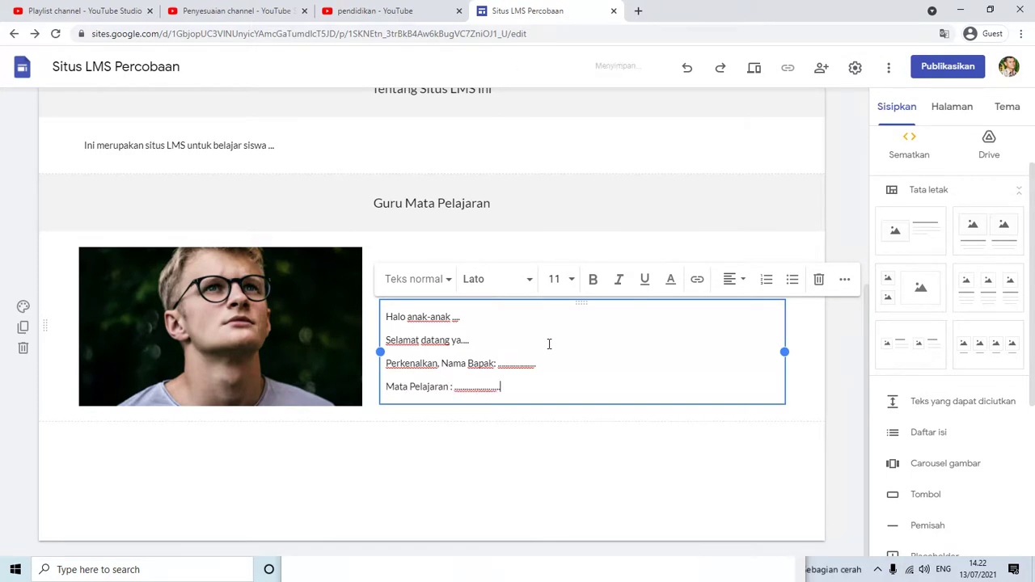
text(.....)
key(Return)
Finish the profile text with a line reading "Mengajar di kelas:" followed by a dotted blank.
text(Men)
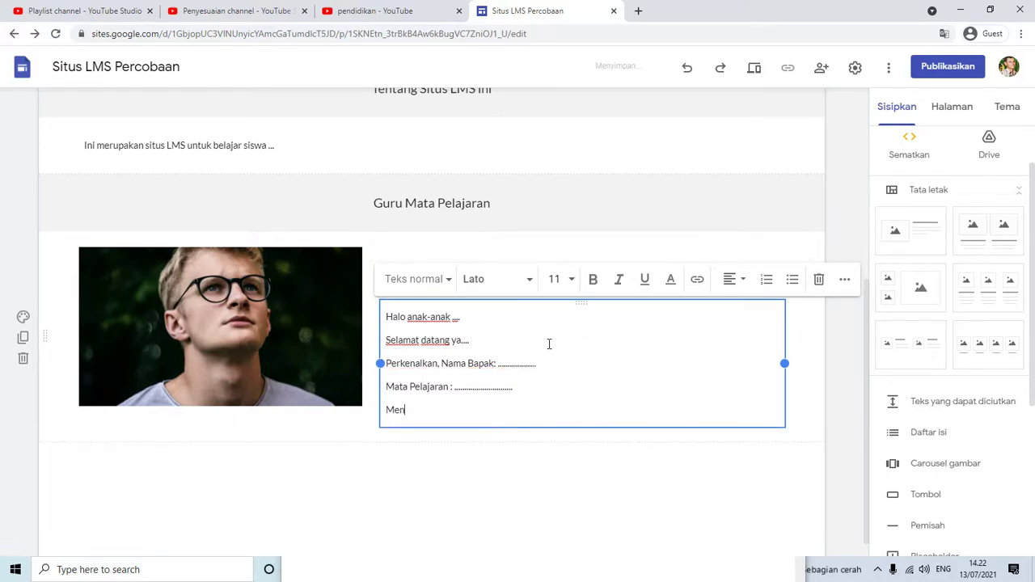
text(gajar di kelas: ..........................)
key(BackSpace)
click(830, 235)
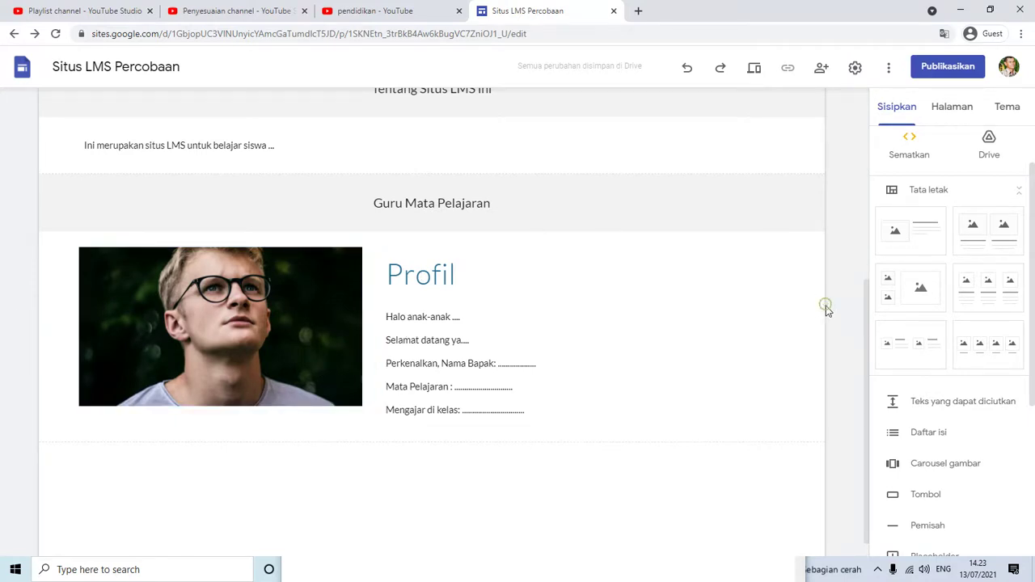
Insert a divider line below the teacher profile section.
scroll(643, 417, down, 1)
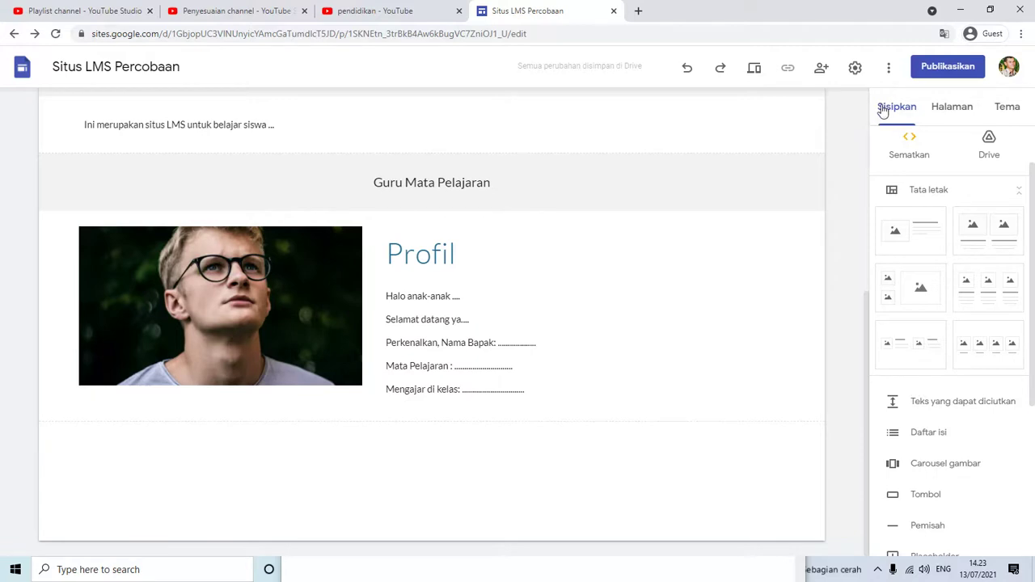
click(918, 526)
click(698, 457)
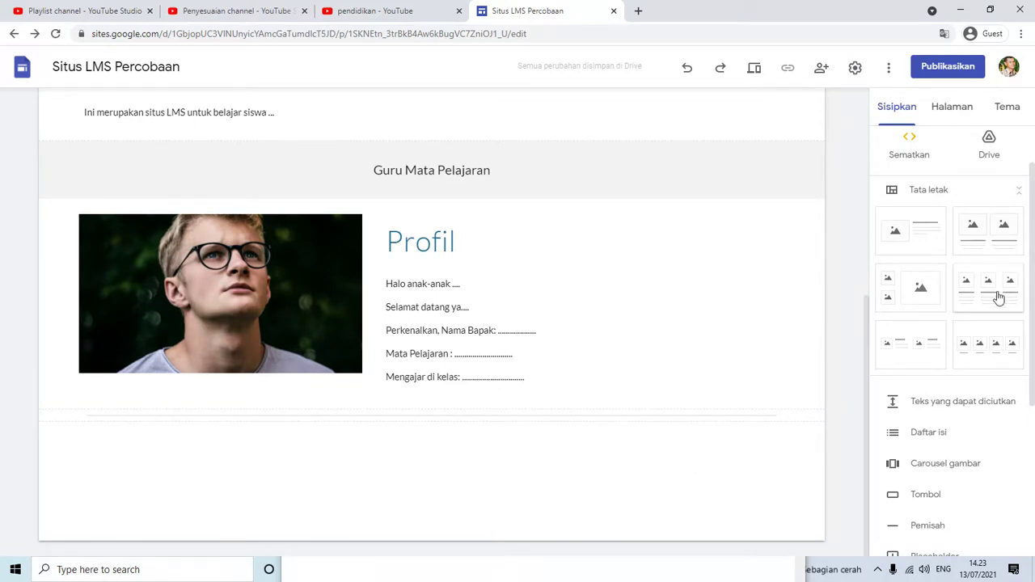
Add the layout with four captioned image placeholders in a row beneath the divider.
click(989, 349)
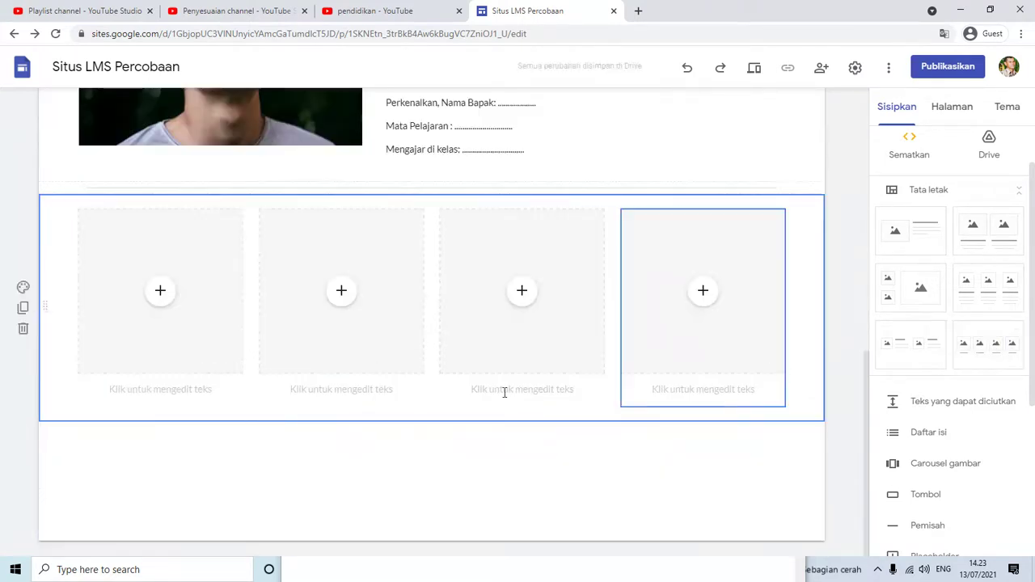
scroll(841, 265, up, 2)
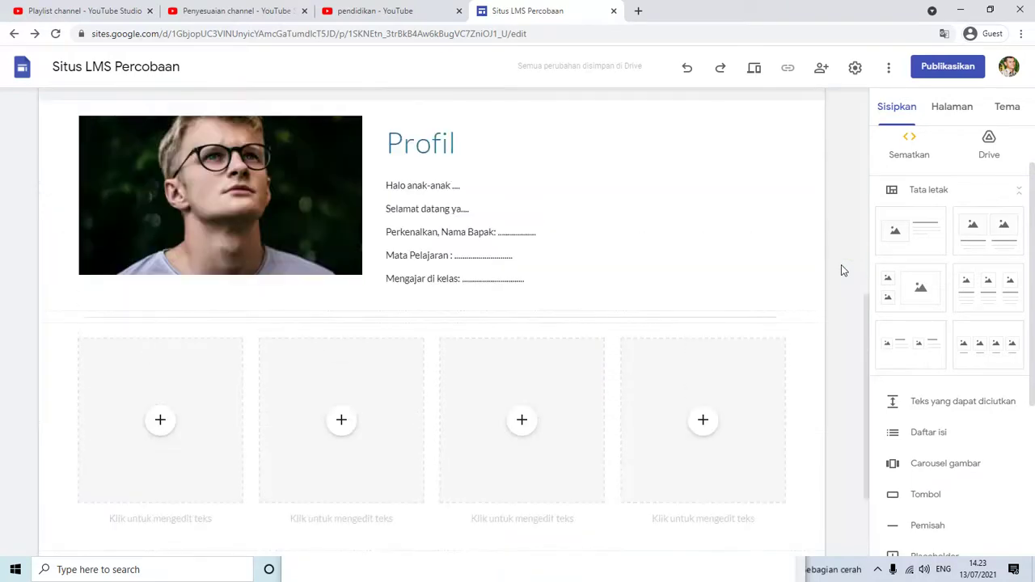
scroll(842, 267, up, 3)
scroll(825, 275, down, 3)
Open the image picker for the first placeholder in the four-column row.
click(161, 421)
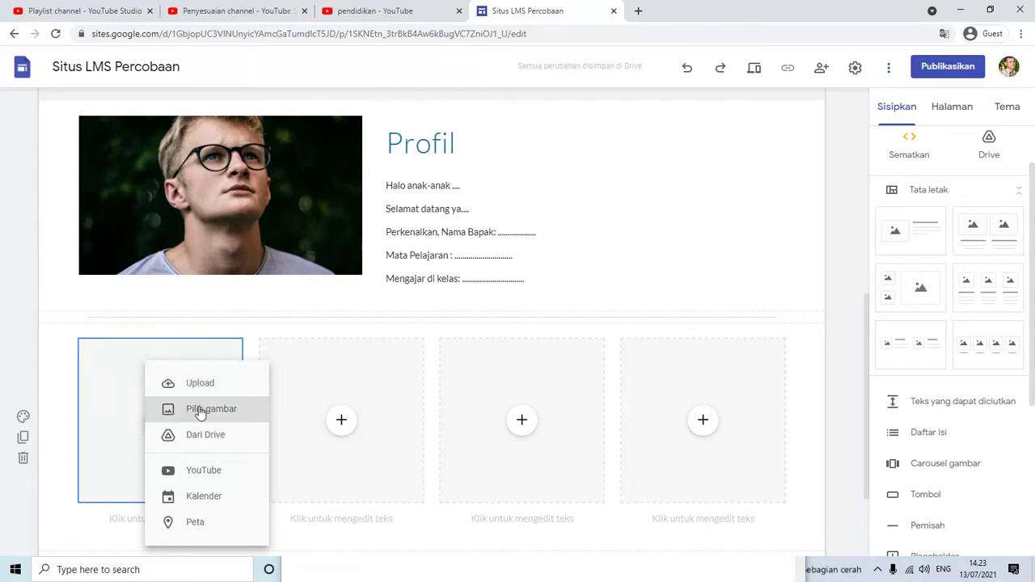
click(28, 330)
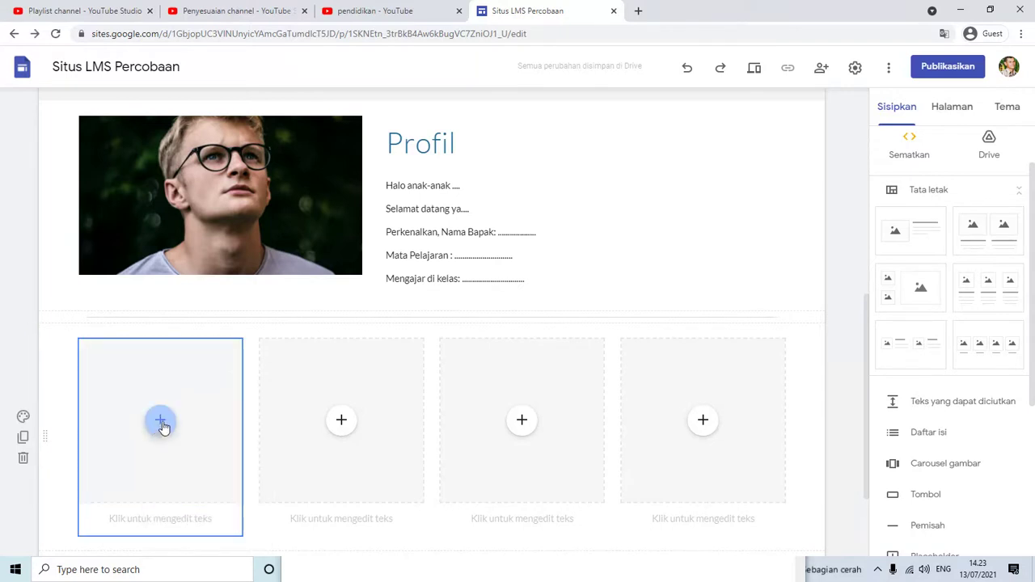
click(162, 424)
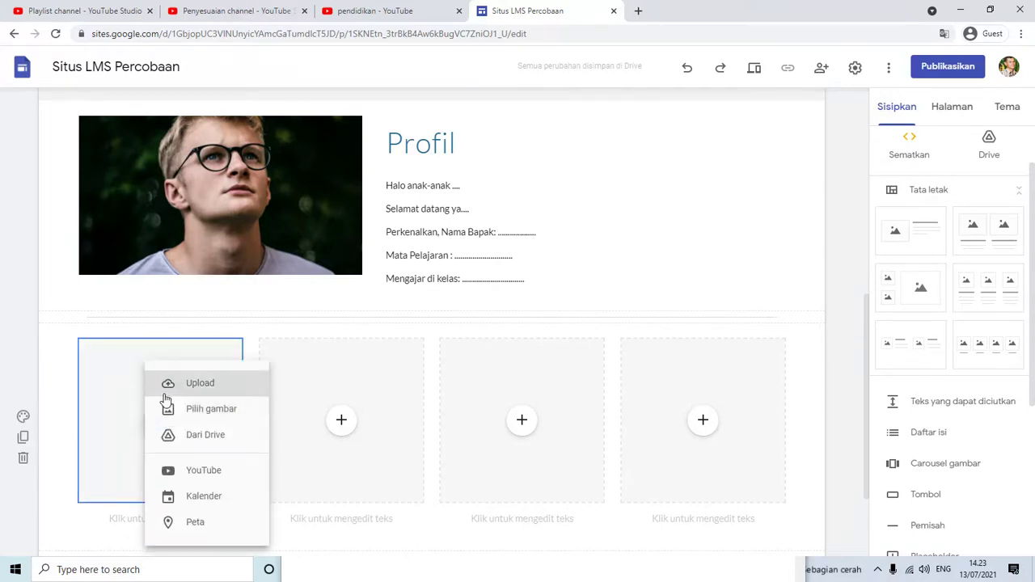
click(178, 410)
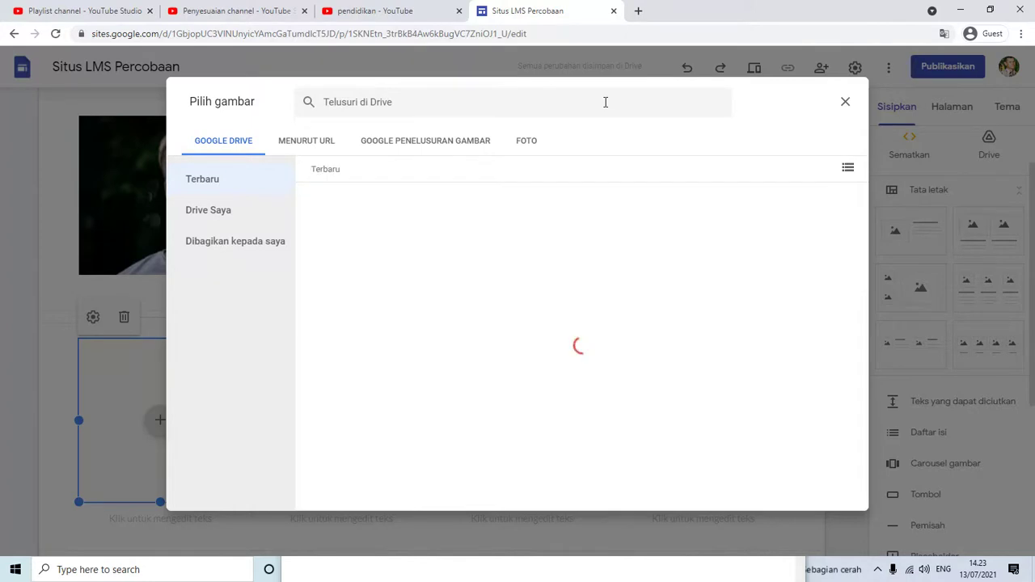
Search Google Drive for an image using the term "Pengukuran".
click(605, 102)
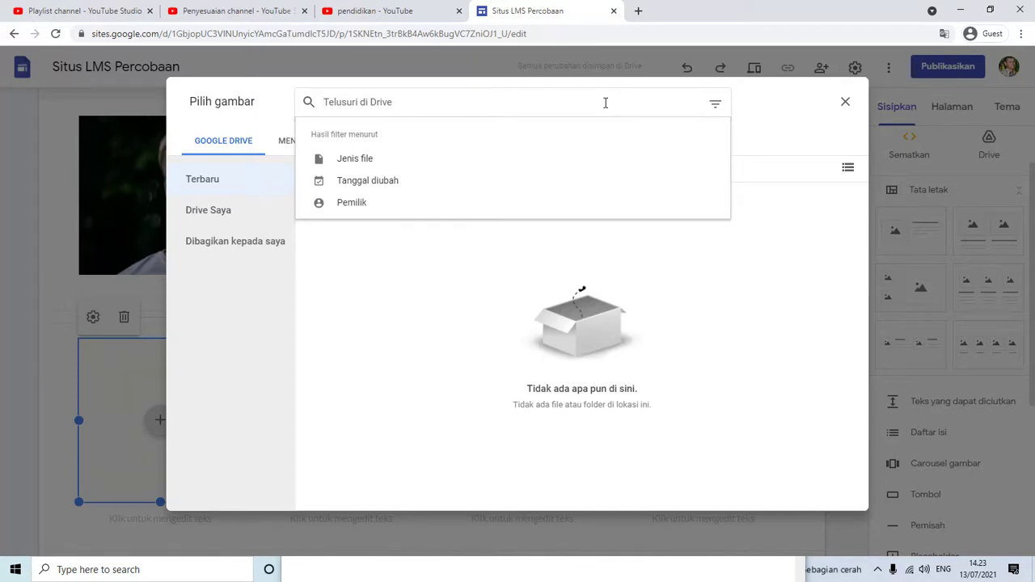
text(Ekosis)
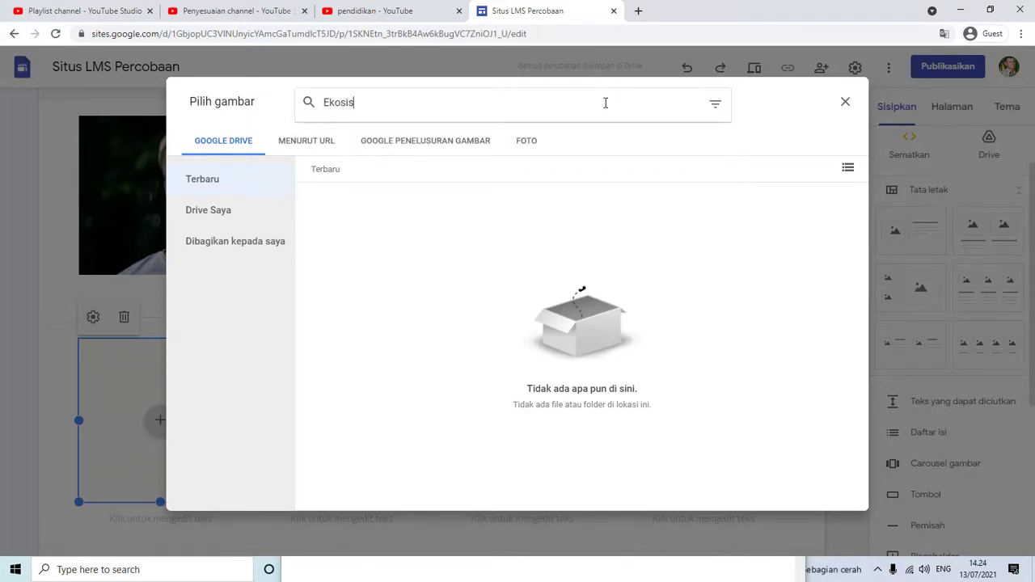
key(BackSpace)
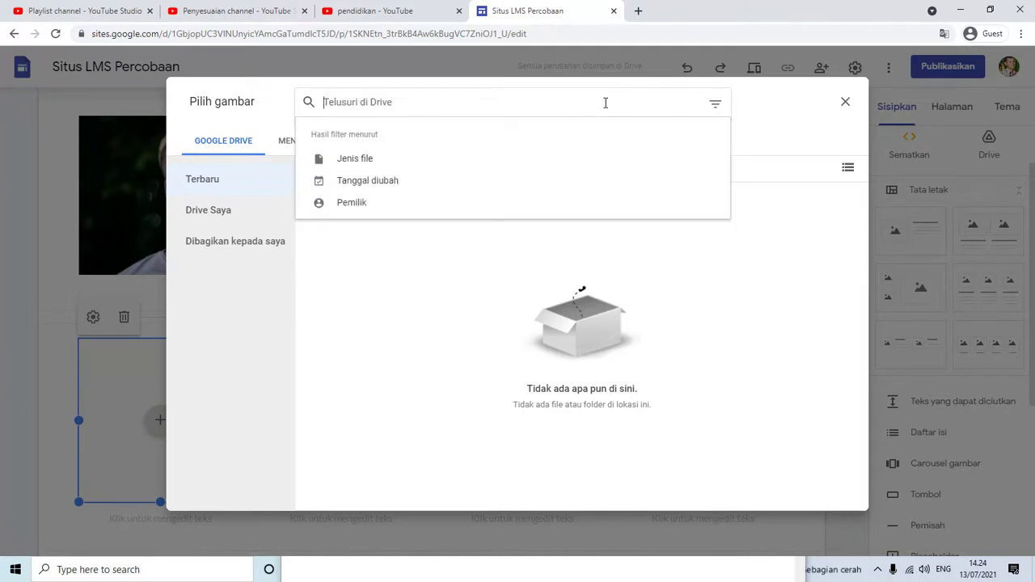
text(Penguku)
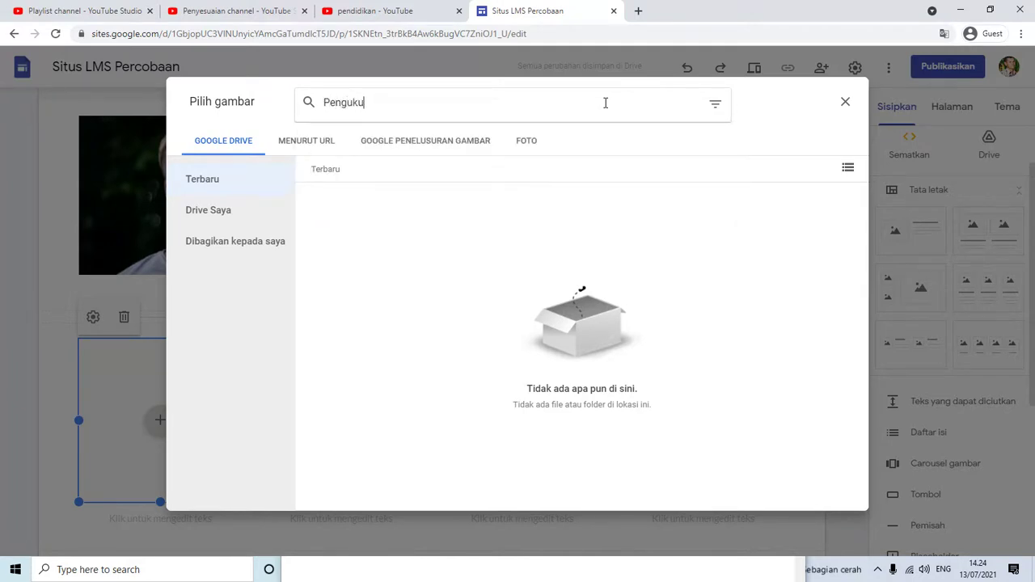
text(ran)
key(Return)
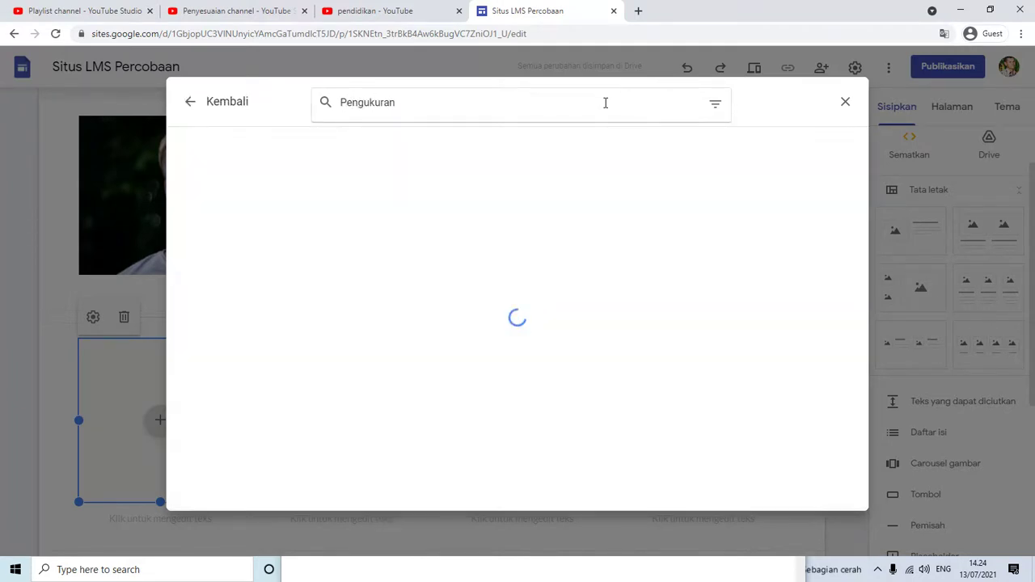
Search Google Drive for "mengukur" and "mistar", then leave the Drive search.
drag(454, 103, 326, 104)
text(men)
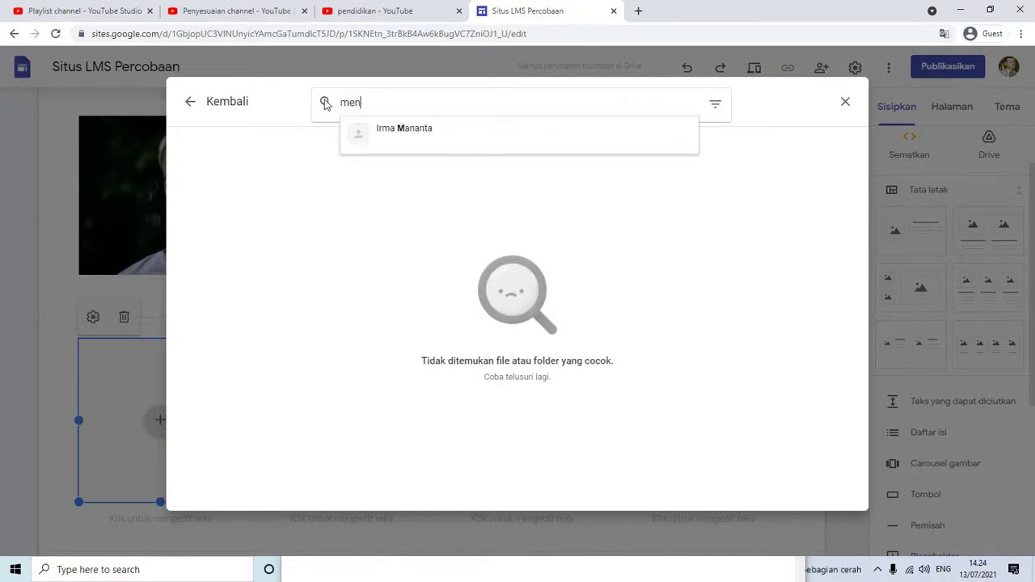
text(gukur)
key(Return)
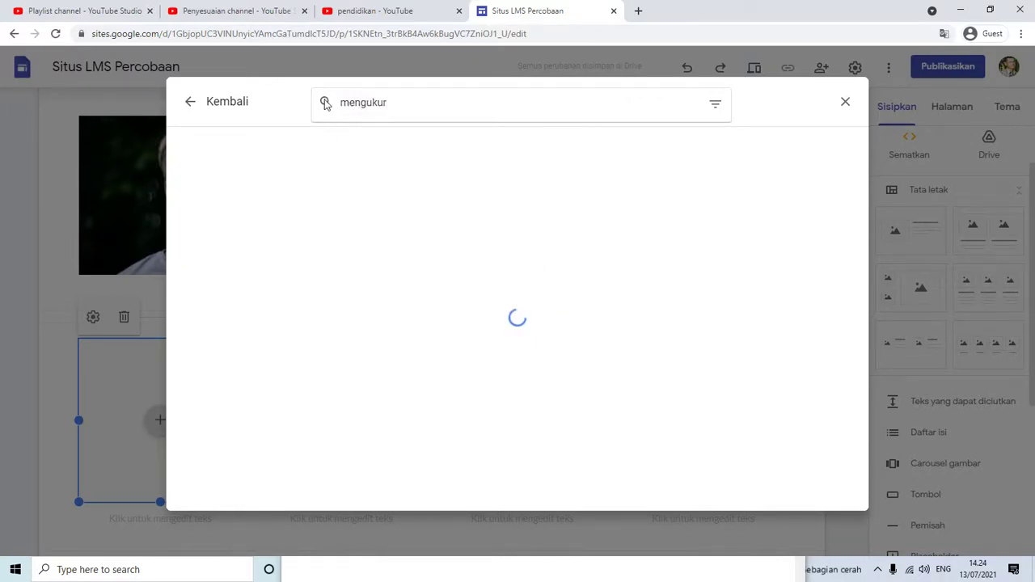
drag(393, 110, 298, 110)
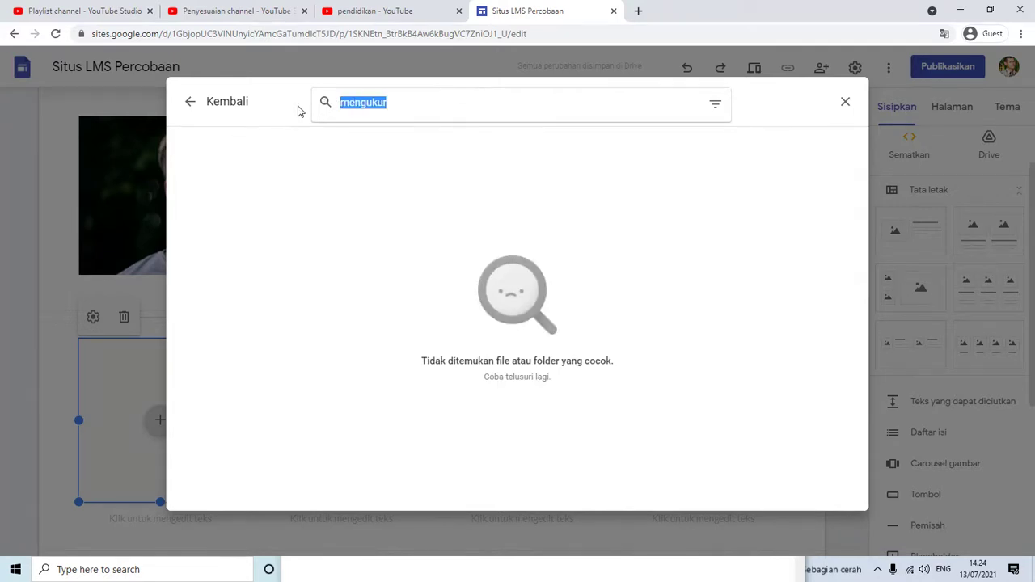
text(mistar)
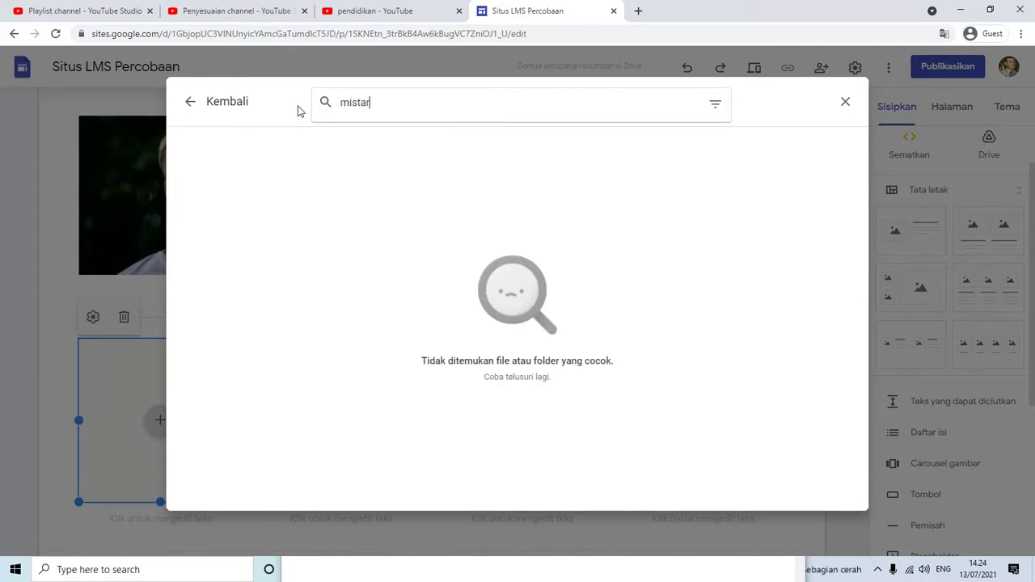
key(Return)
click(187, 107)
Search Google images for "pengukuran" and insert the photo of overlapping transparent rulers into the first placeholder.
click(388, 142)
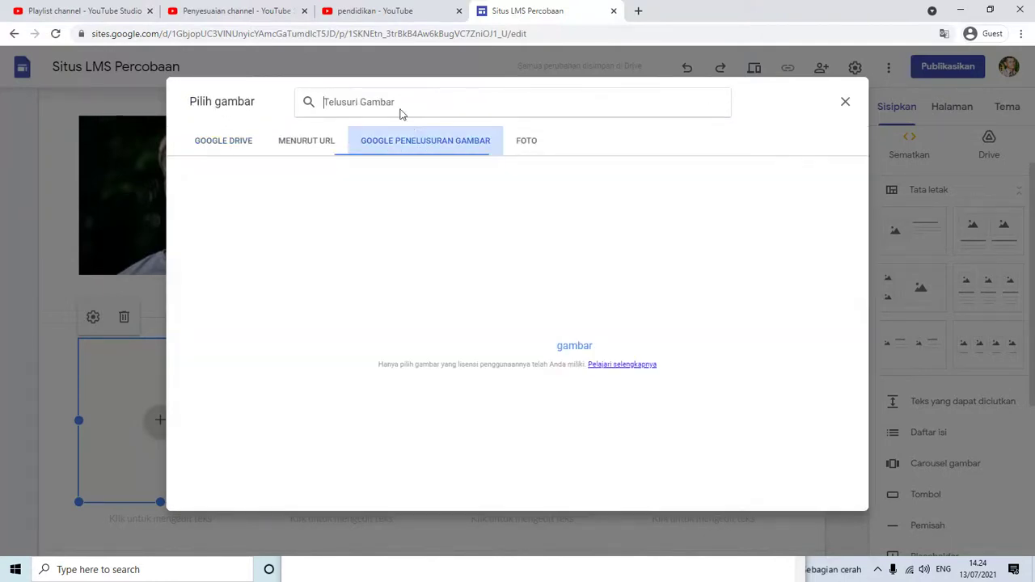
text(peng)
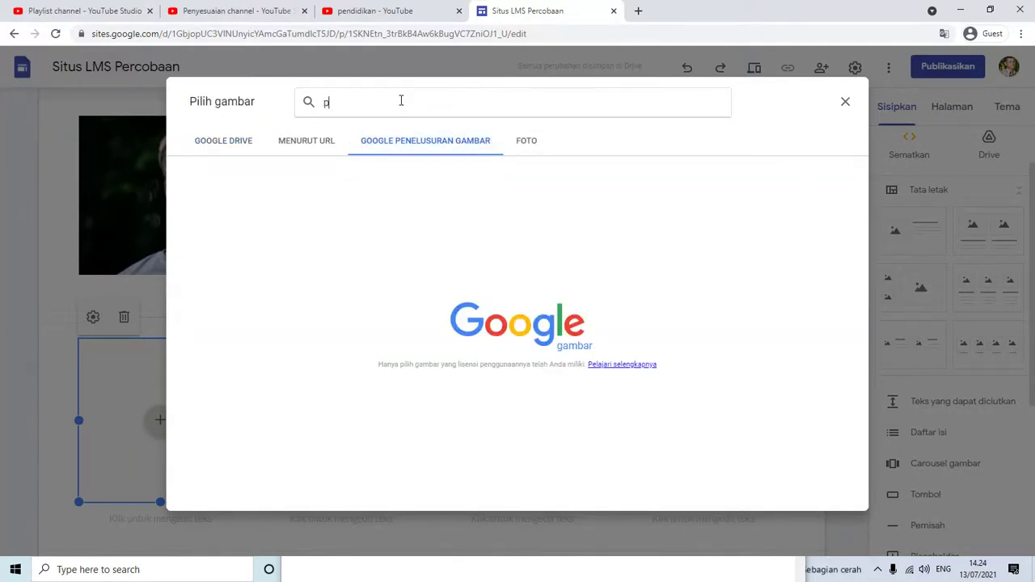
text(ukuran)
key(Return)
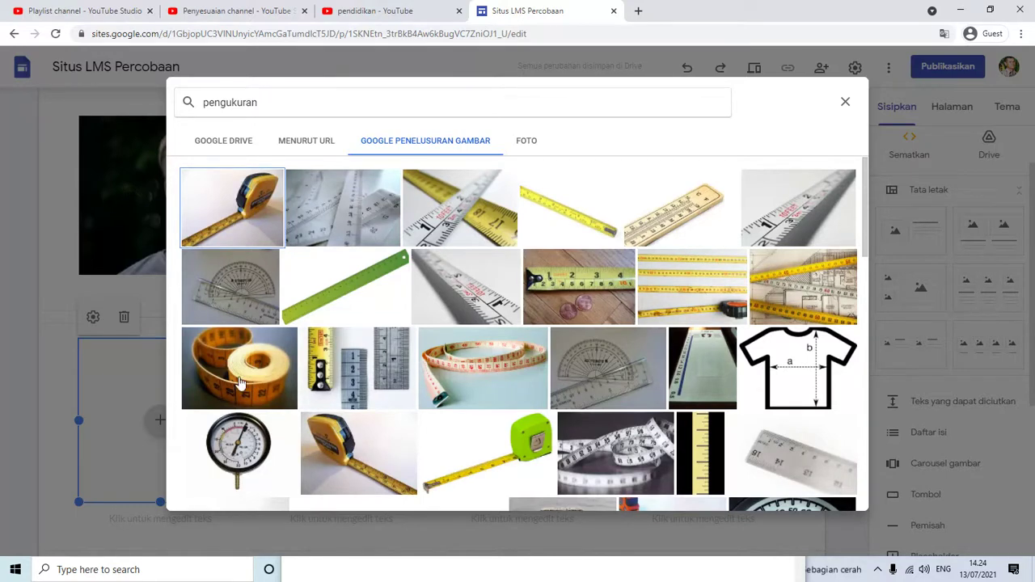
click(356, 215)
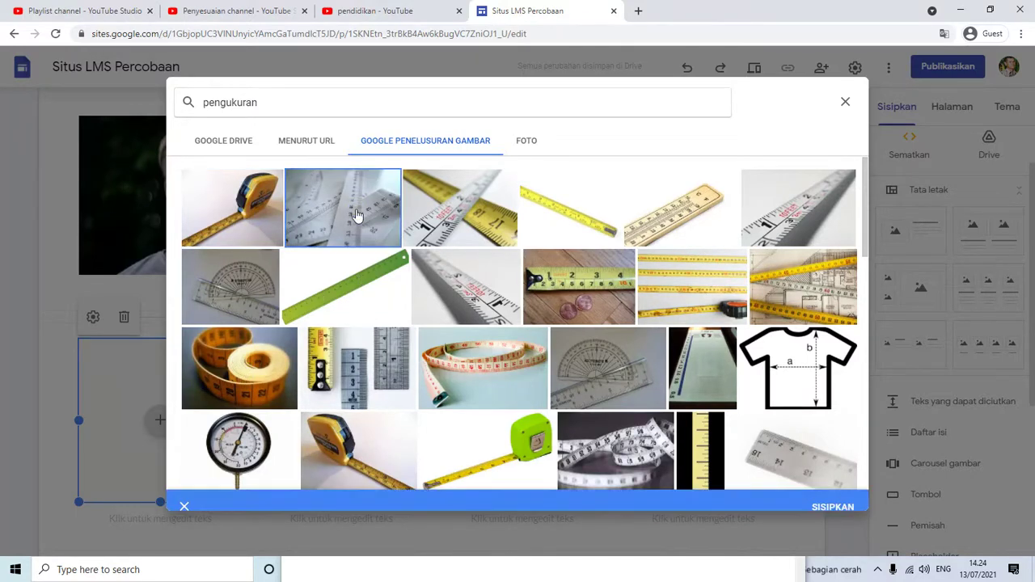
click(833, 495)
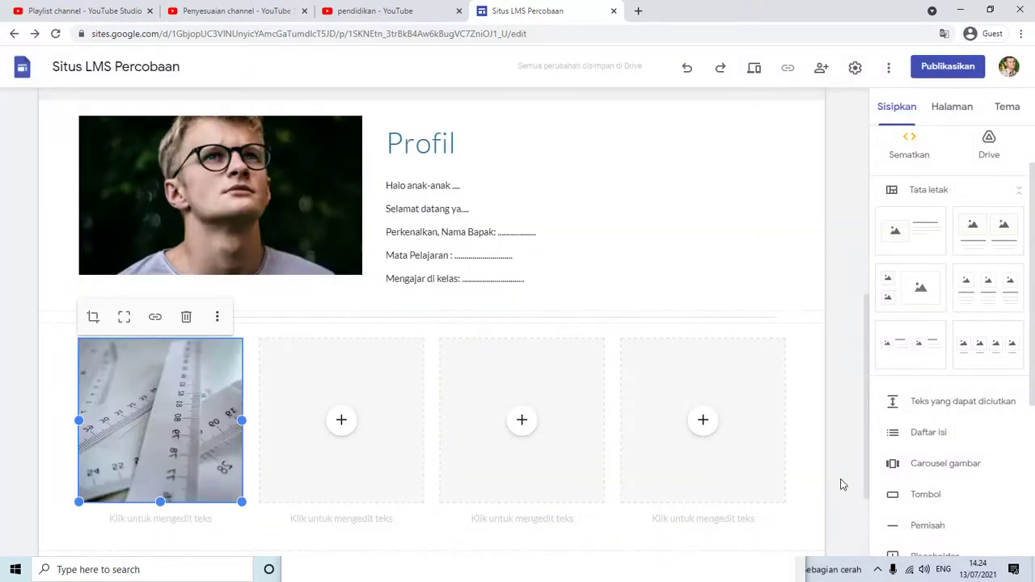
click(841, 408)
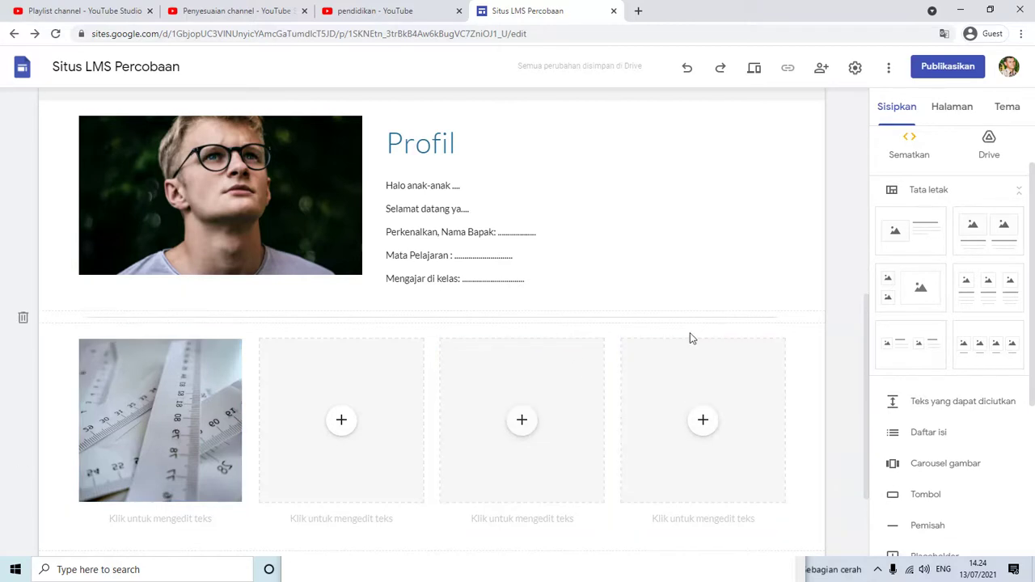
Insert an empty text box between the divider and the four-column image row.
click(767, 321)
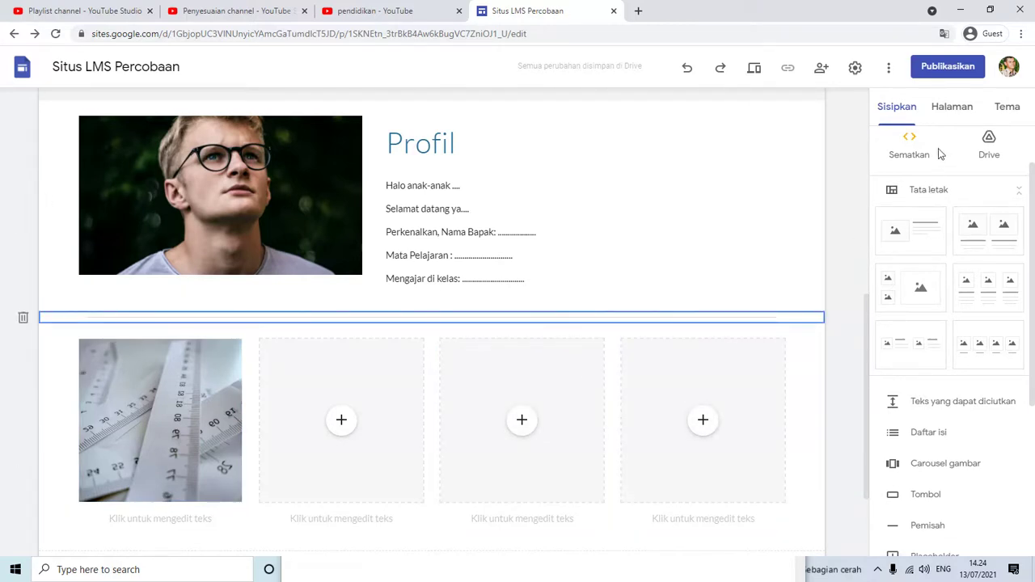
scroll(914, 145, up, 1)
click(909, 155)
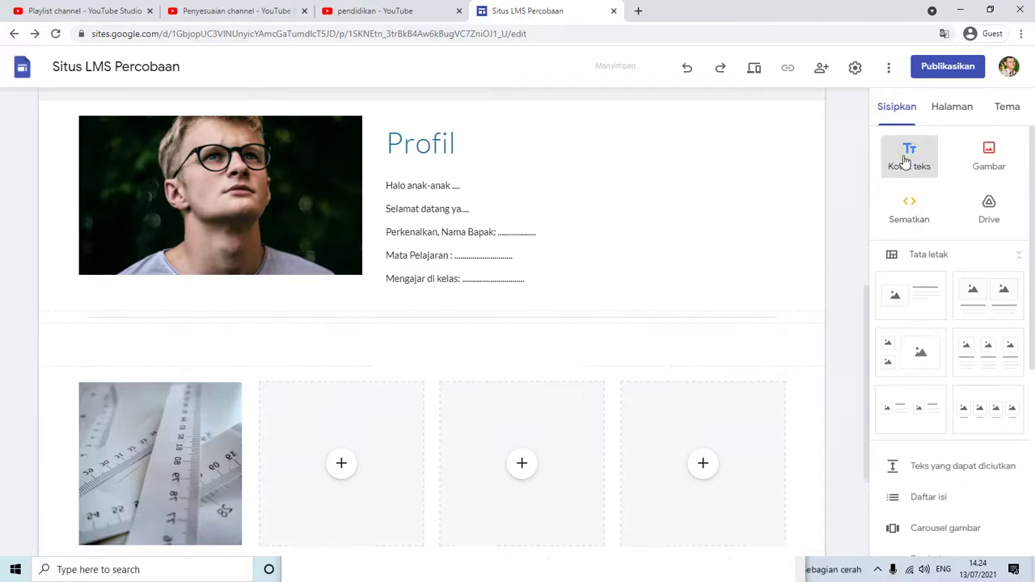
scroll(447, 296, down, 3)
scroll(355, 322, up, 2)
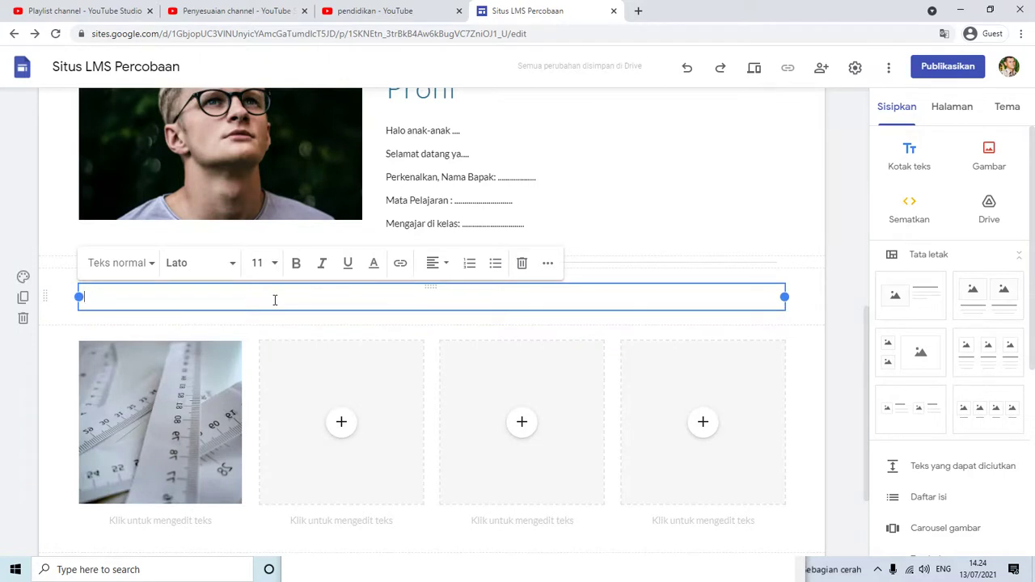
Enter the bold, centred heading "MATERI YANG AKAN DIPELAJARI DI KELAS 7" in the empty text box and give its section the Penekanan 1 background.
text(MATERI YANG AKAN)
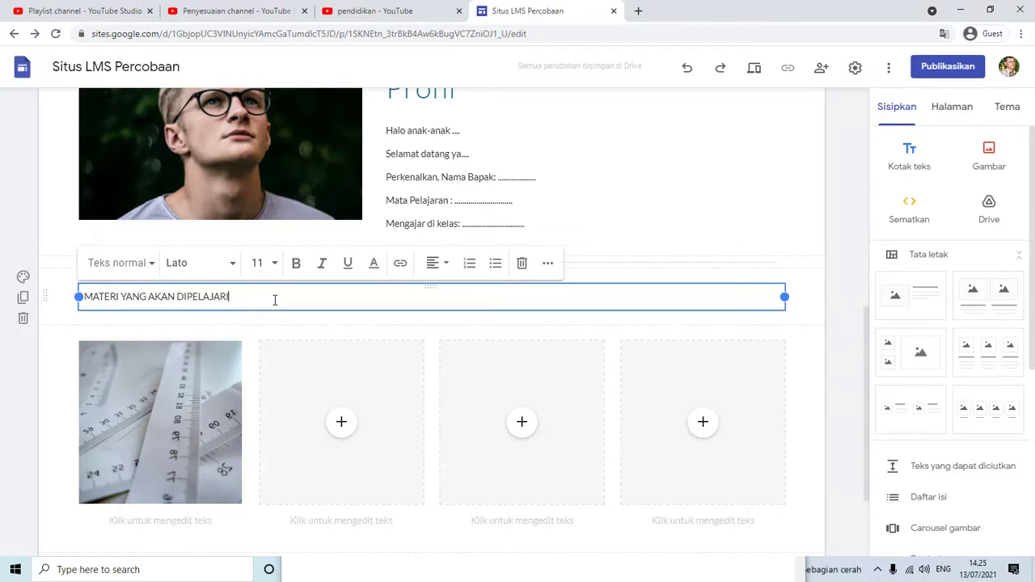
text(DI KELAS 7)
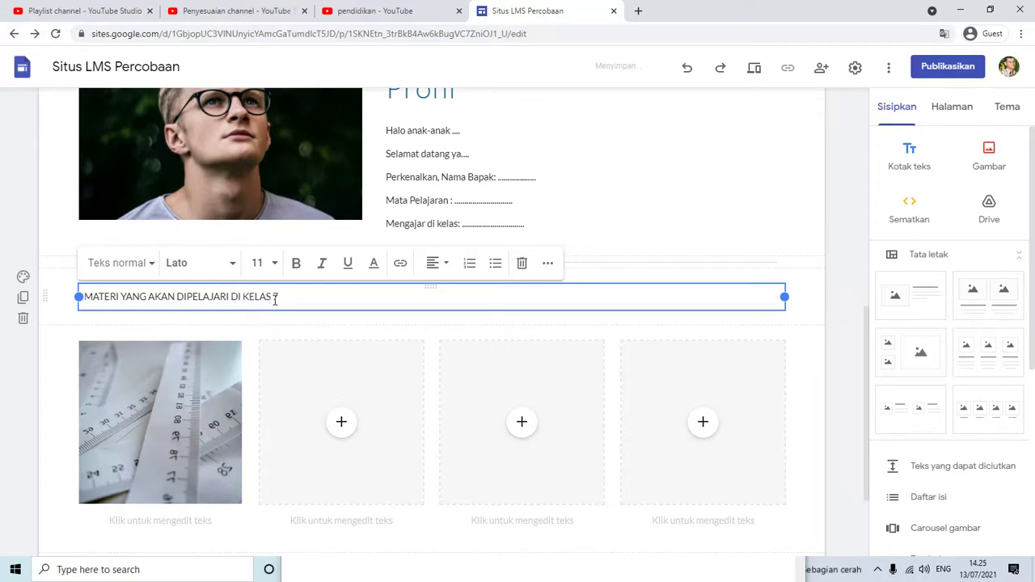
key(ctrl+a)
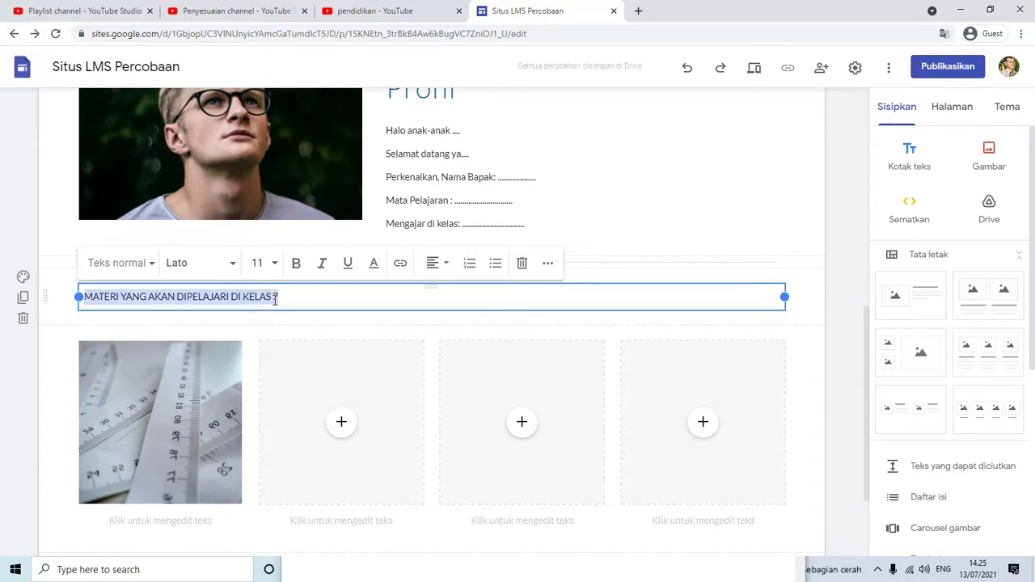
click(439, 263)
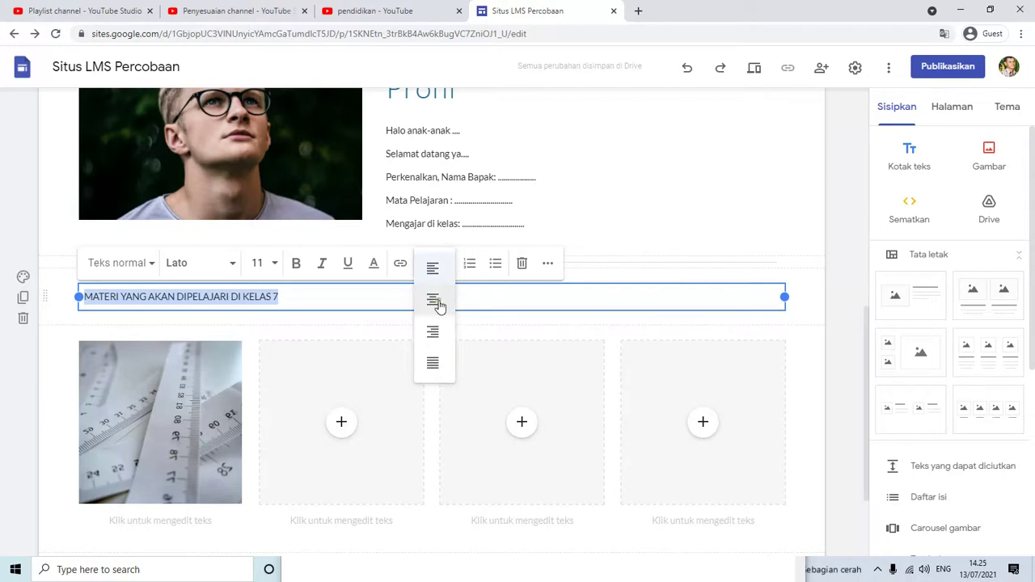
click(433, 300)
click(296, 263)
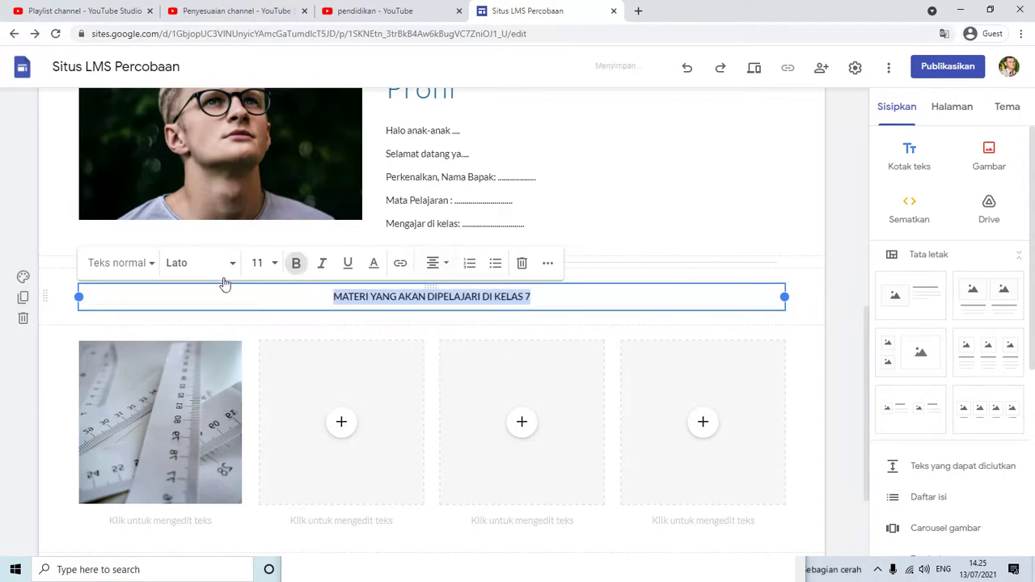
click(23, 277)
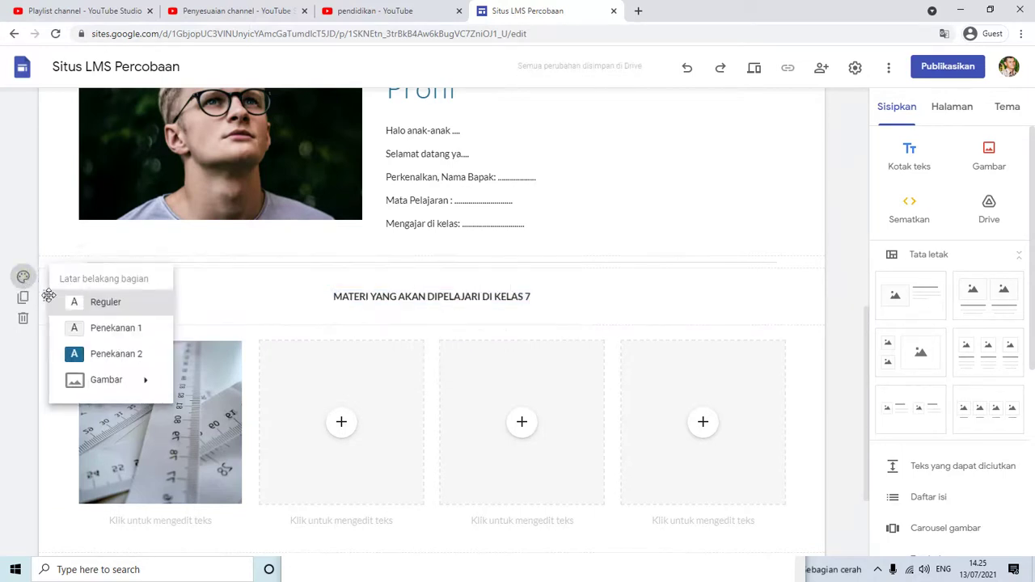
click(110, 330)
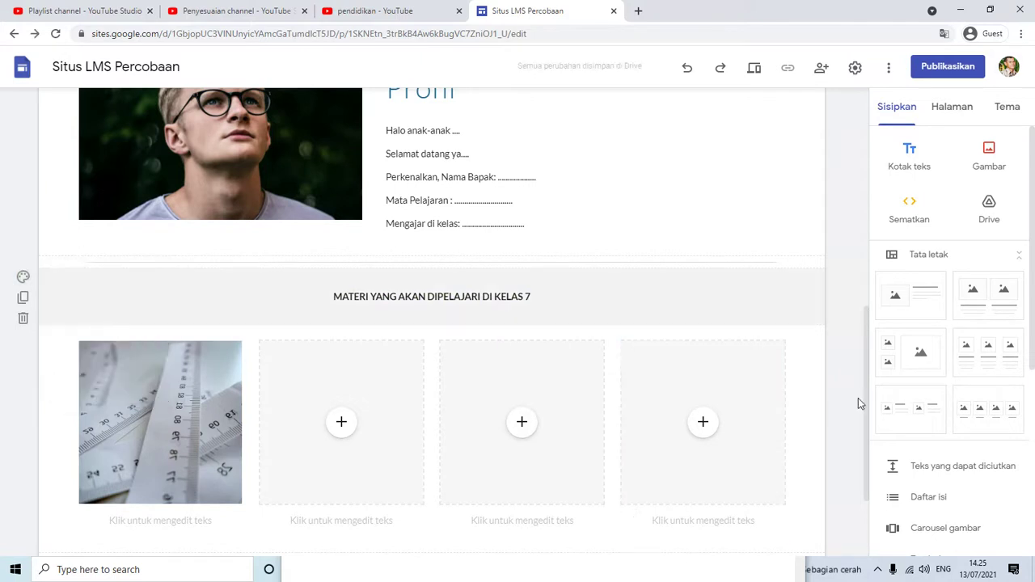
scroll(323, 421, down, 2)
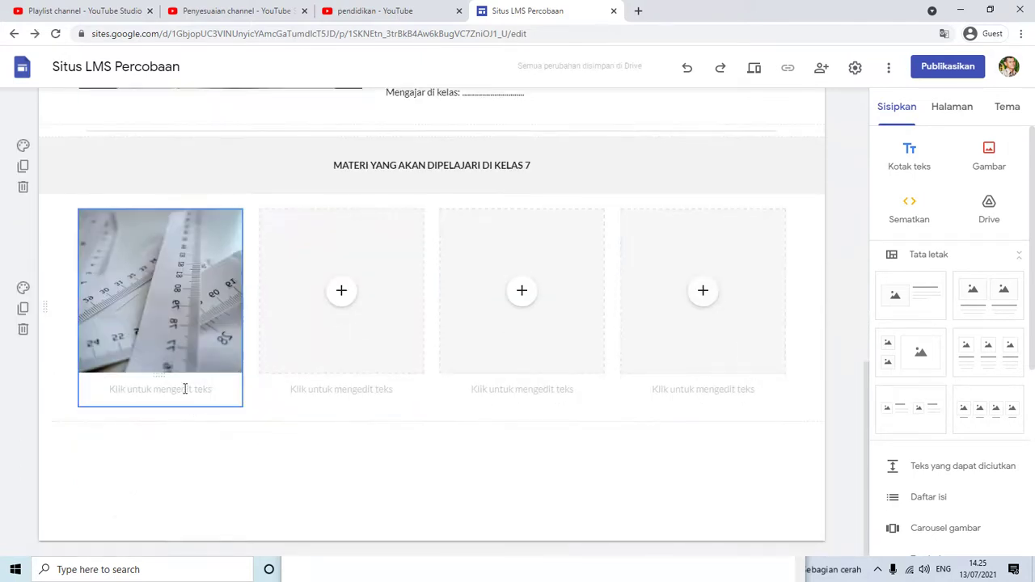
click(184, 389)
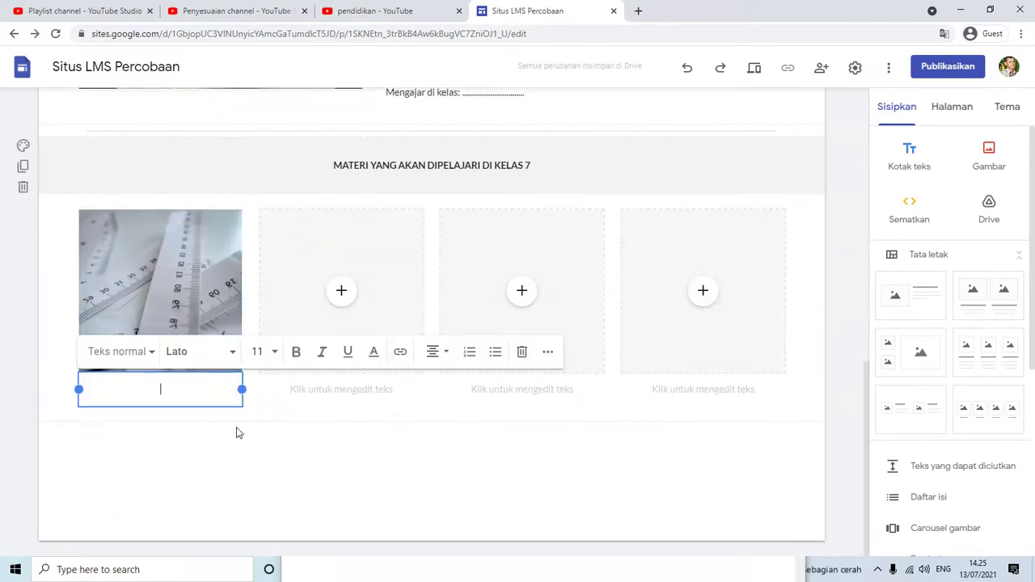
text(Lal)
key(BackSpace)
key(BackSpace)
key(BackSpace)
key(ctrl+k)
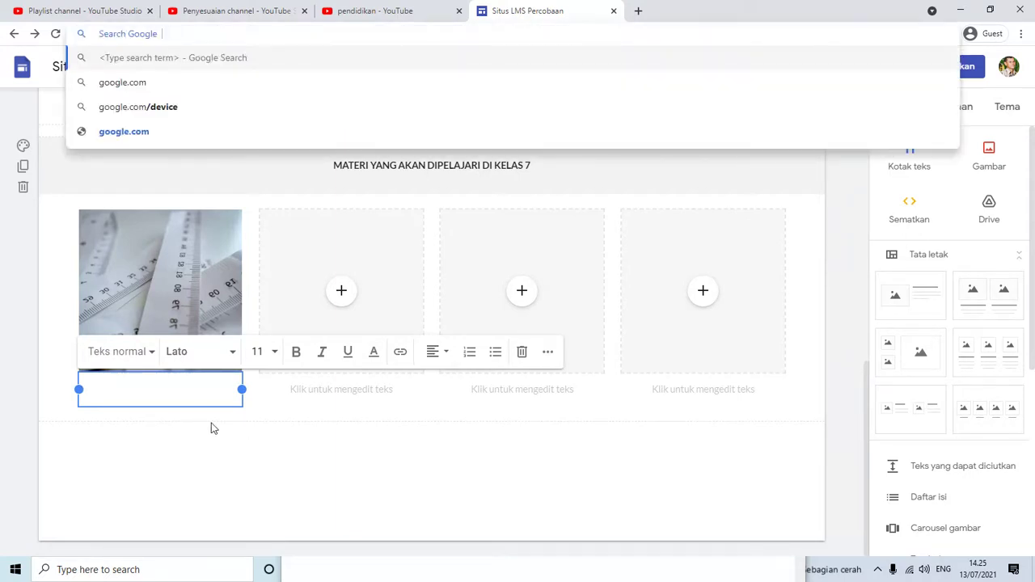
Centre the caption under the ruler photo and enter "PENGUKURAN" as its text.
click(193, 391)
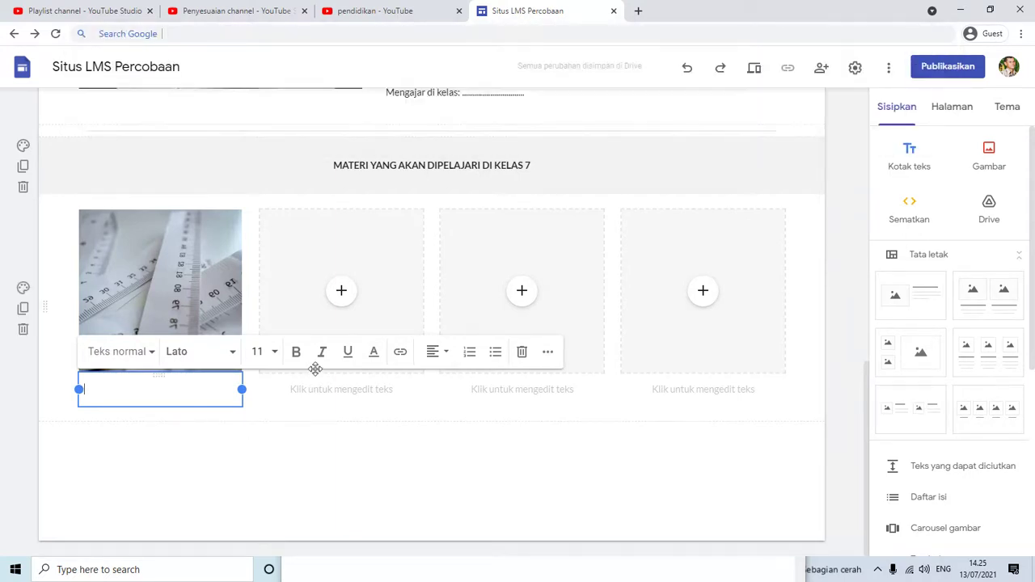
click(435, 353)
click(435, 386)
text(PENGUKUR)
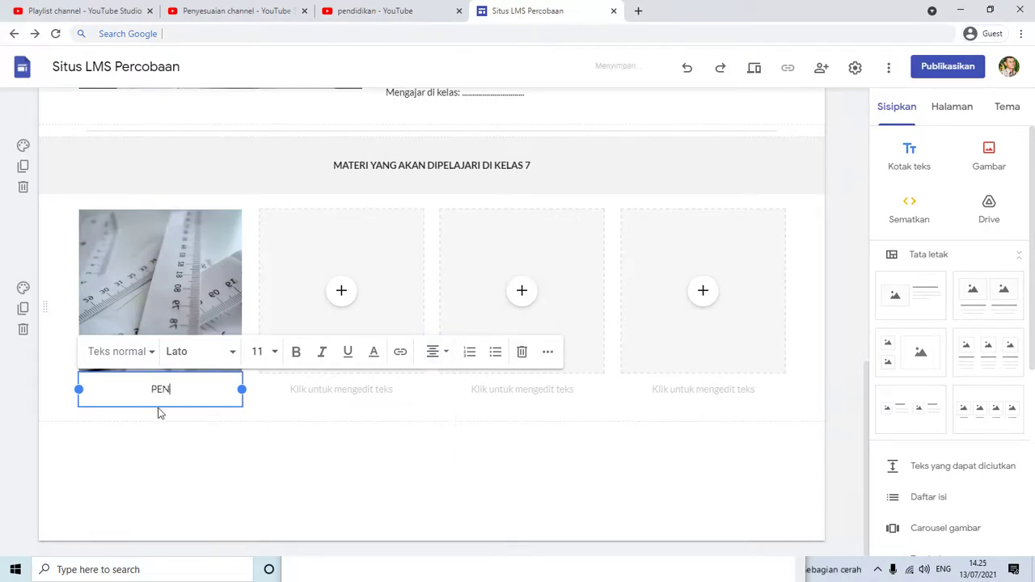
text(AN)
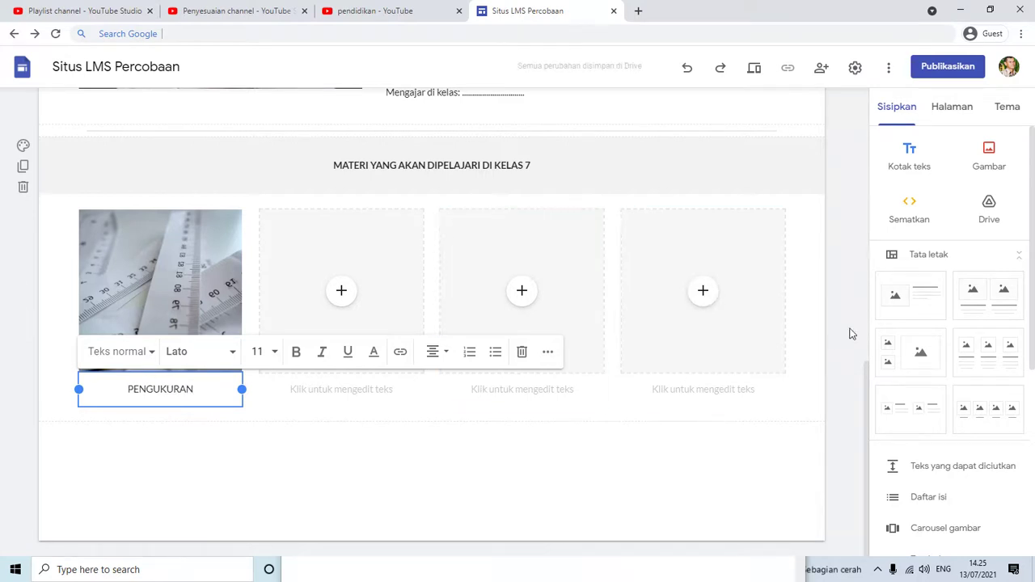
click(790, 335)
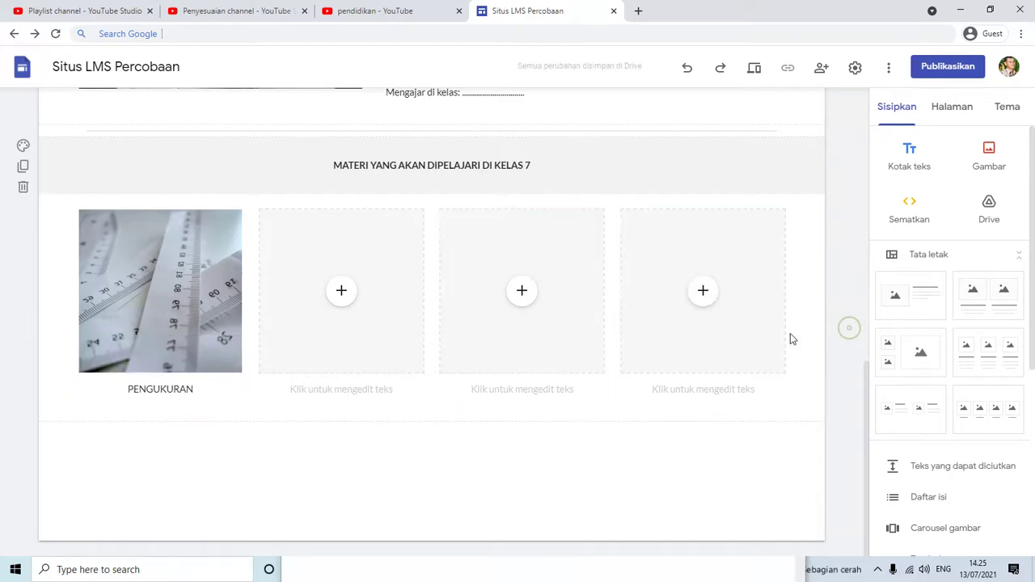
Make the "PENGUKURAN" caption bold.
click(188, 392)
double_click(188, 392)
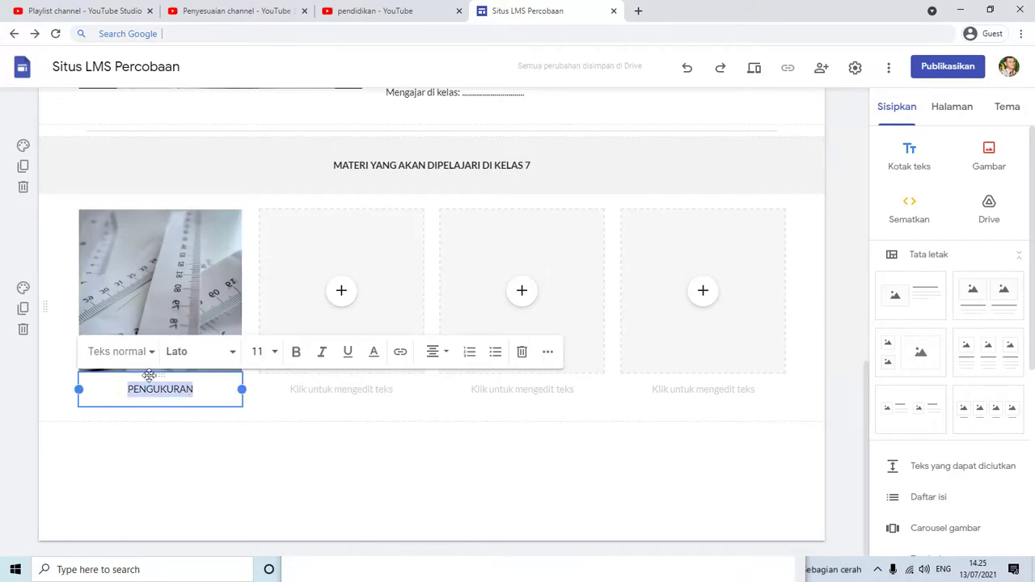
click(296, 352)
click(850, 309)
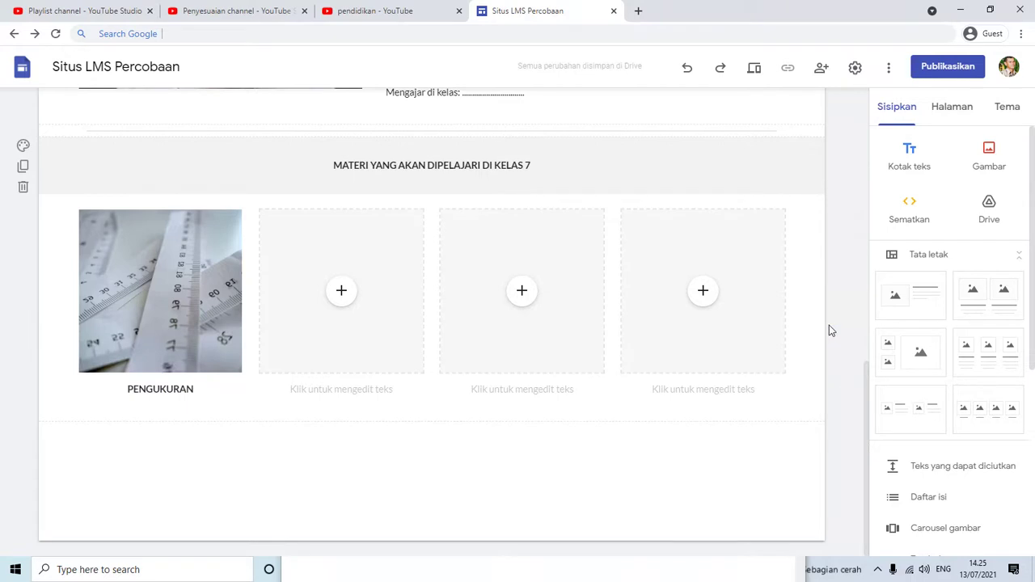
Start choosing an image for the second placeholder and search Google images for "PENYELIDIKAN".
click(341, 293)
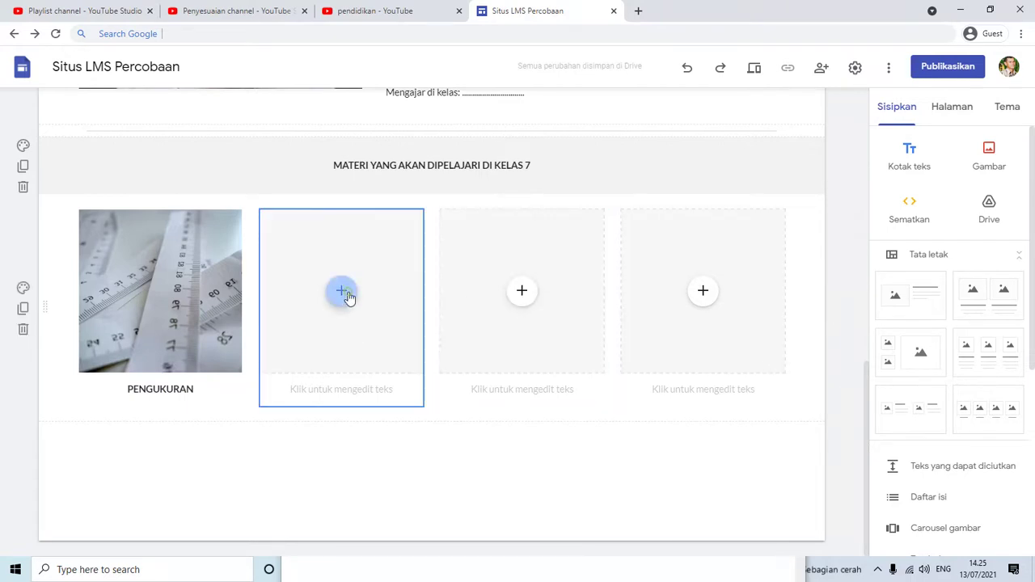
click(383, 360)
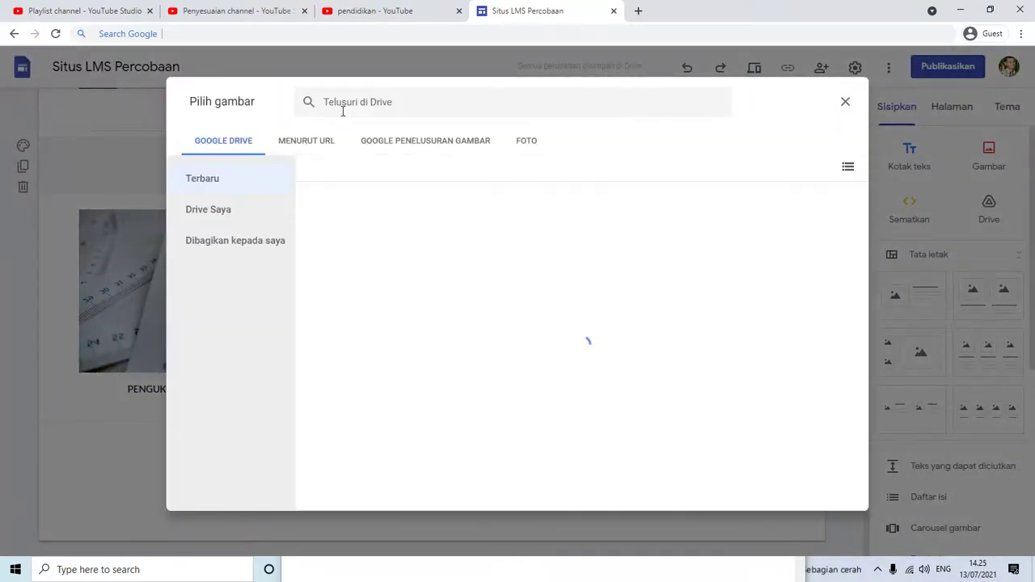
click(440, 142)
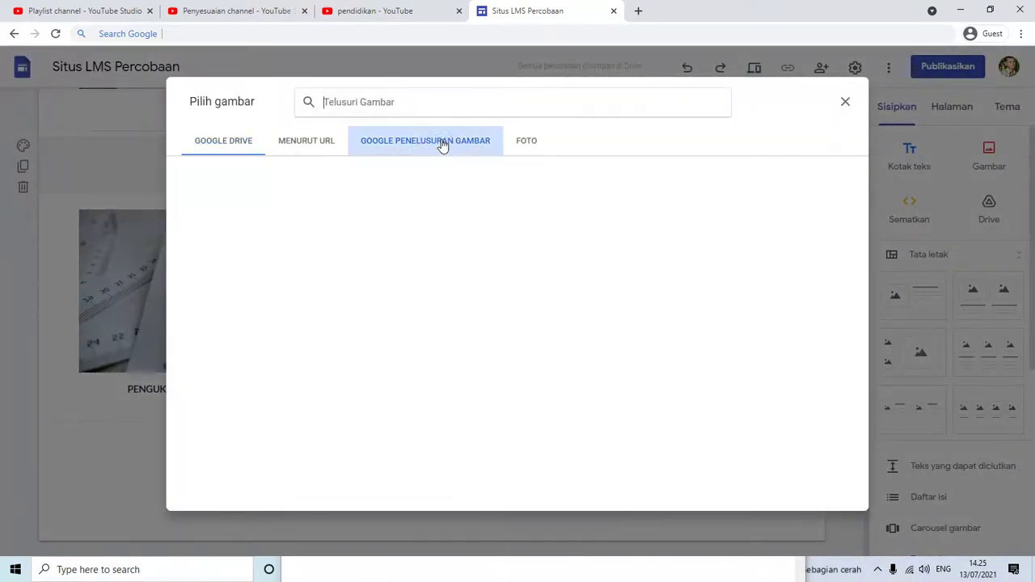
text(PEN)
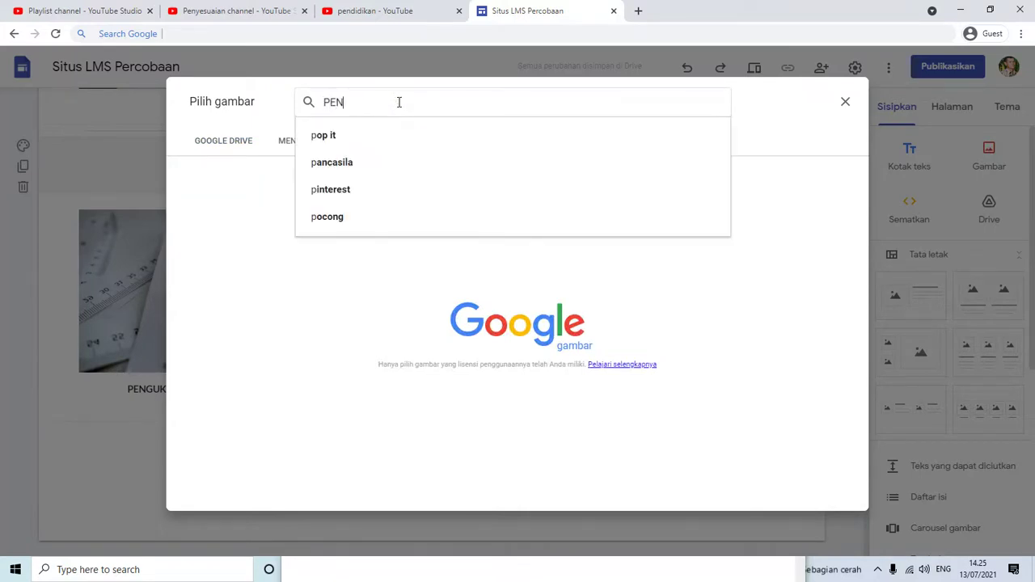
text(YELIDIKAN)
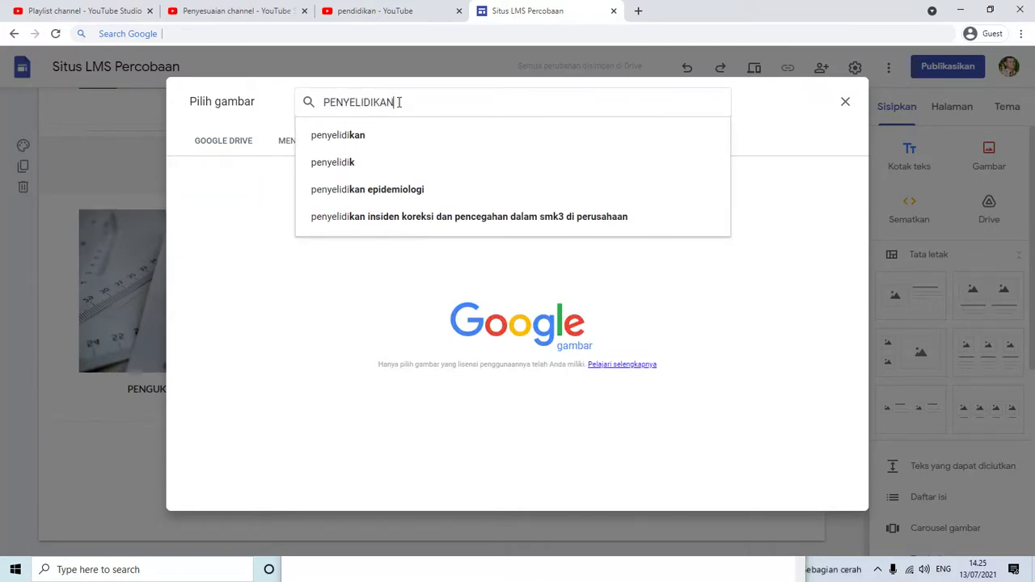
key(Return)
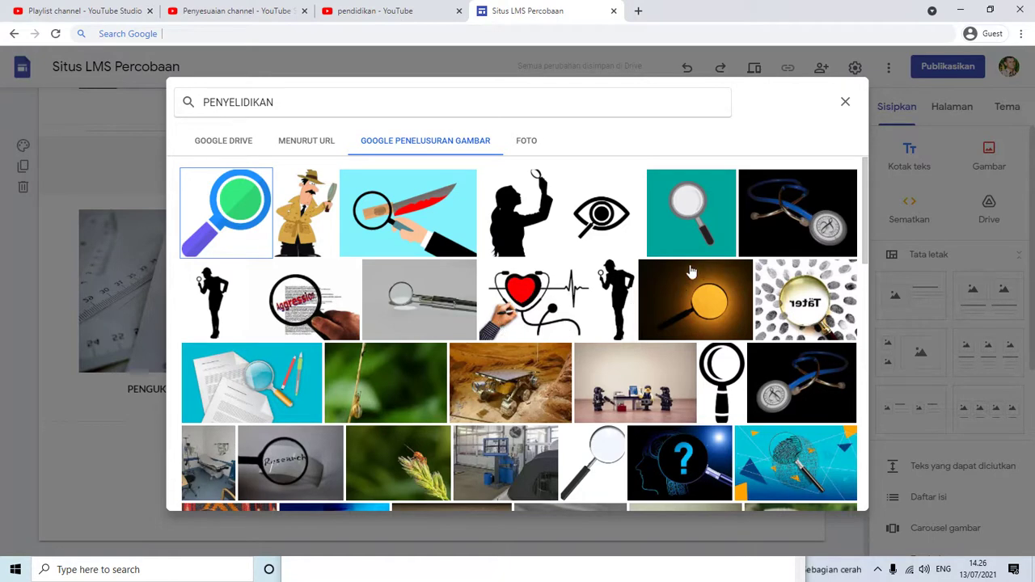
Browse the image results and insert the cartoon detective with a magnifying glass into the second placeholder.
scroll(618, 272, down, 1)
scroll(578, 219, up, 1)
click(579, 217)
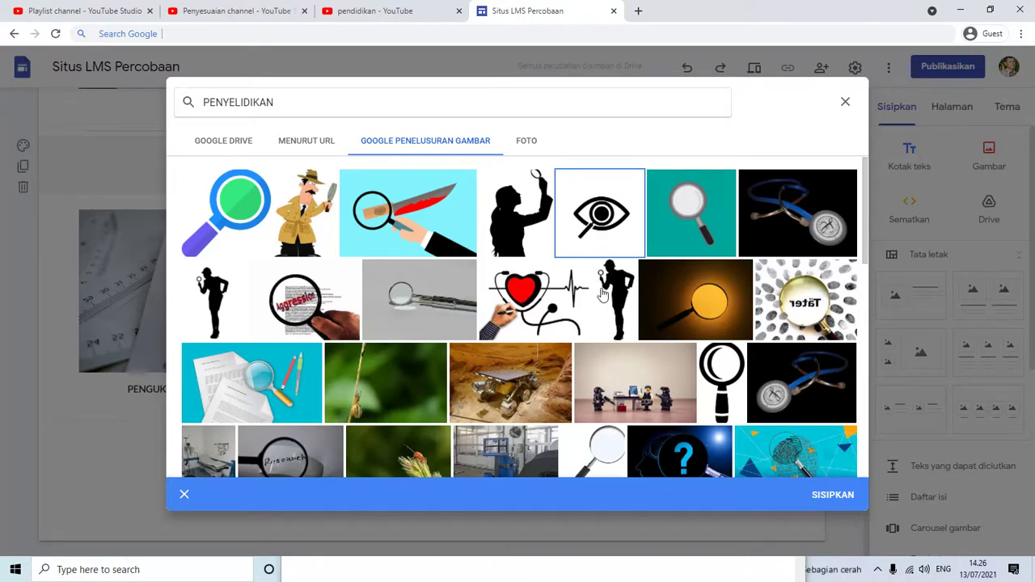
scroll(525, 316, down, 3)
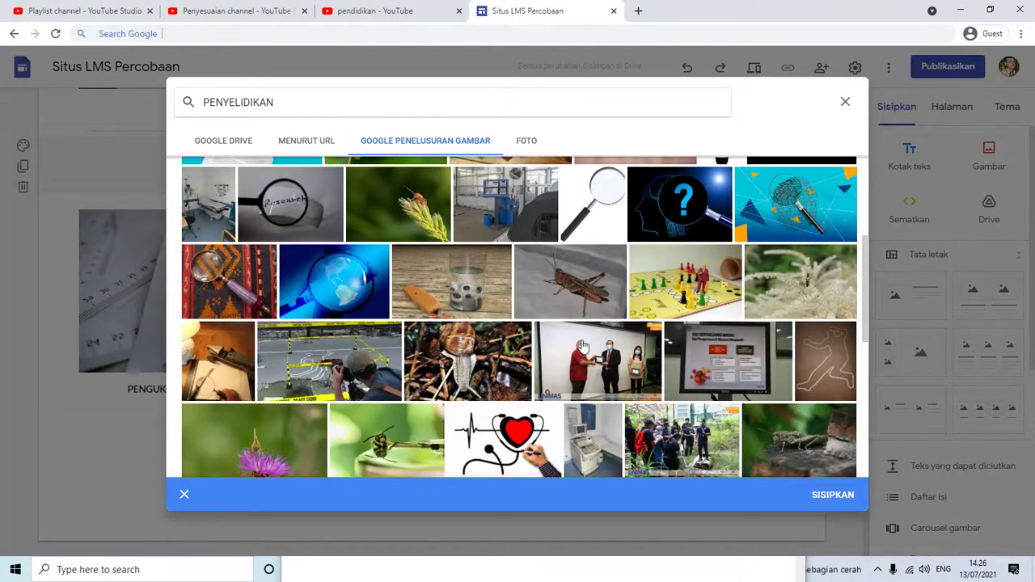
scroll(540, 349, down, 1)
scroll(541, 350, down, 2)
scroll(467, 354, up, 3)
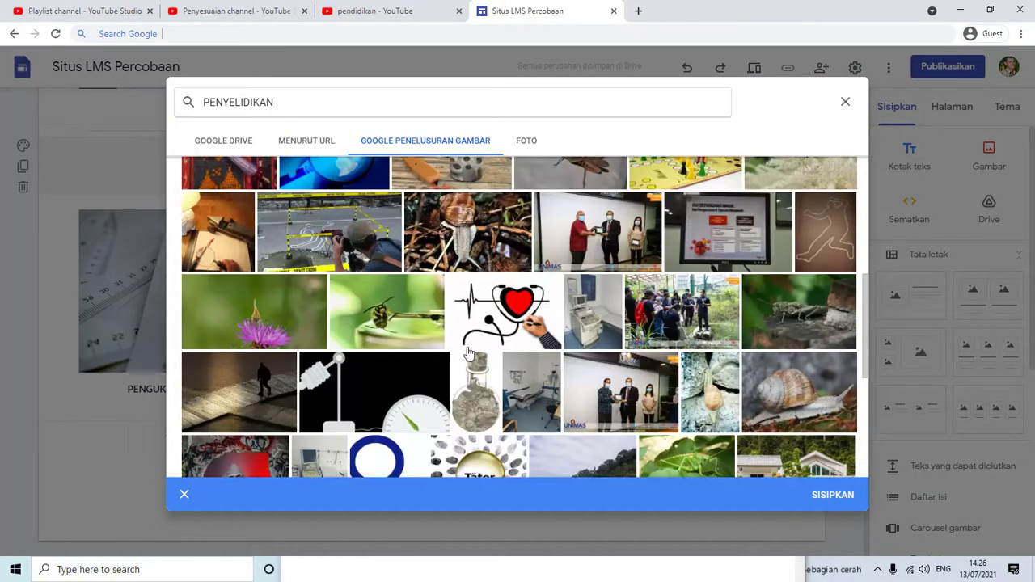
scroll(468, 354, up, 2)
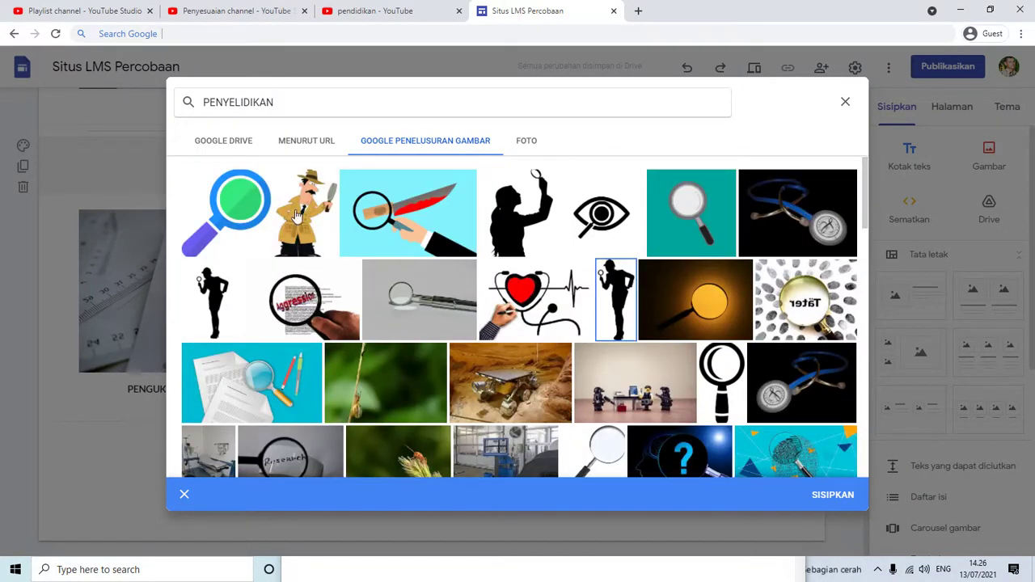
click(307, 215)
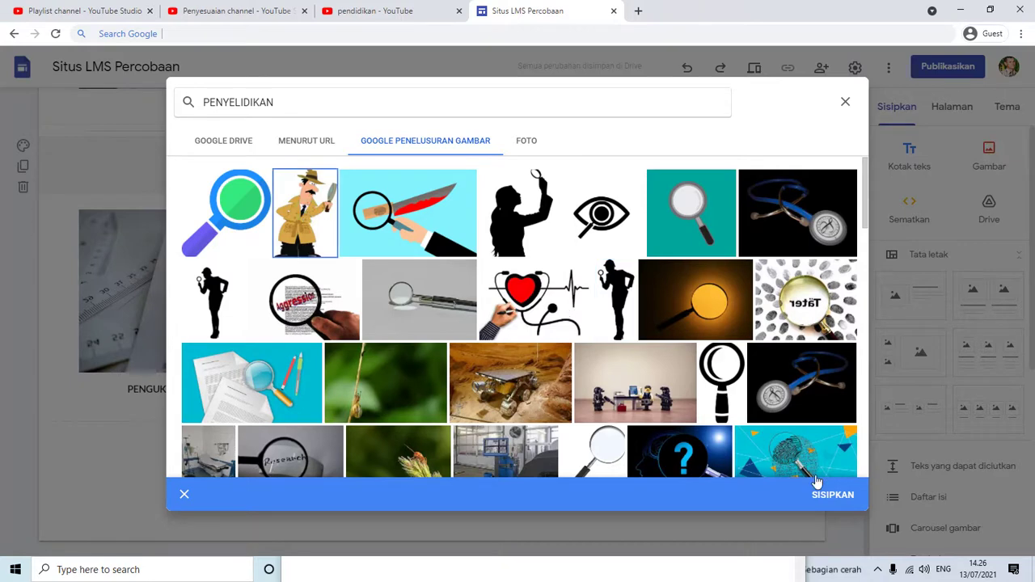
click(832, 501)
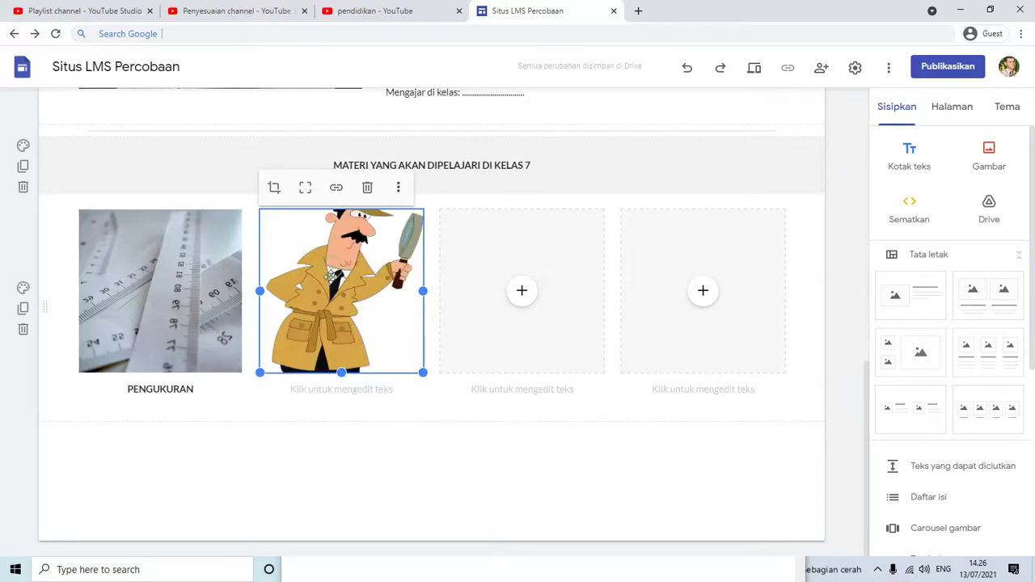
drag(331, 267, 330, 270)
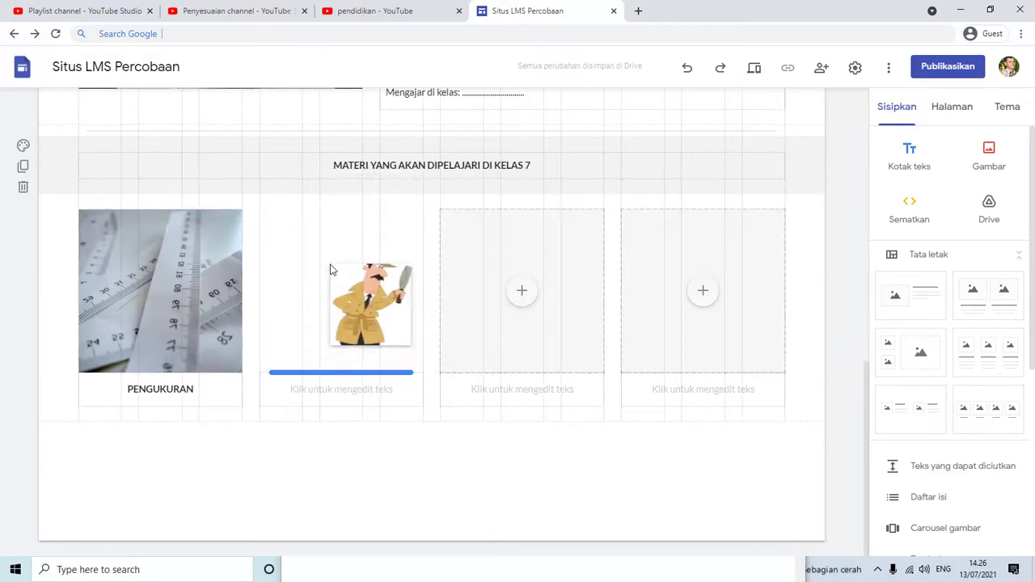
Caption the detective image "PENYELIDIKAN IPA".
click(341, 390)
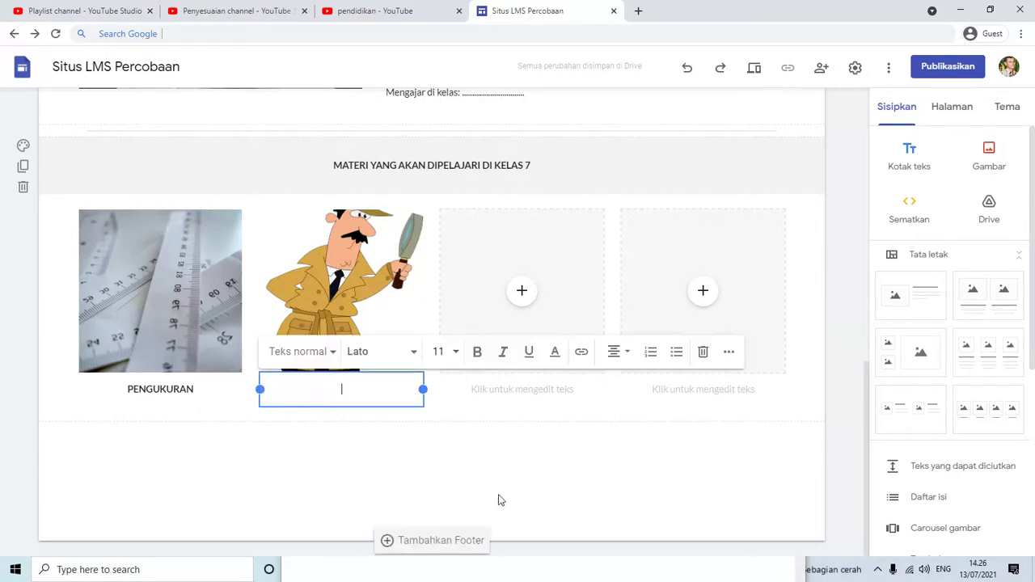
text(PENYELIDIKAN)
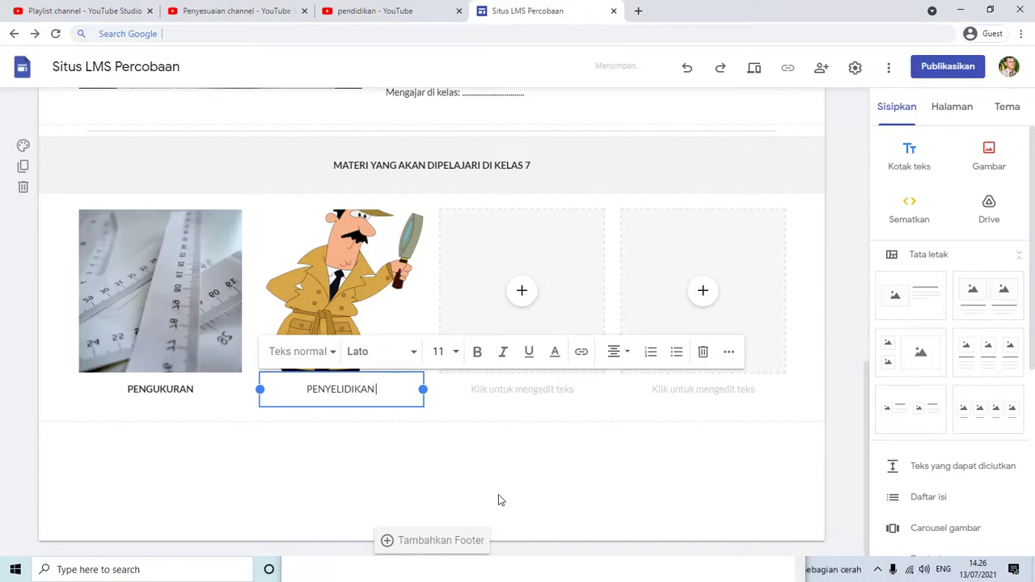
text( IPA)
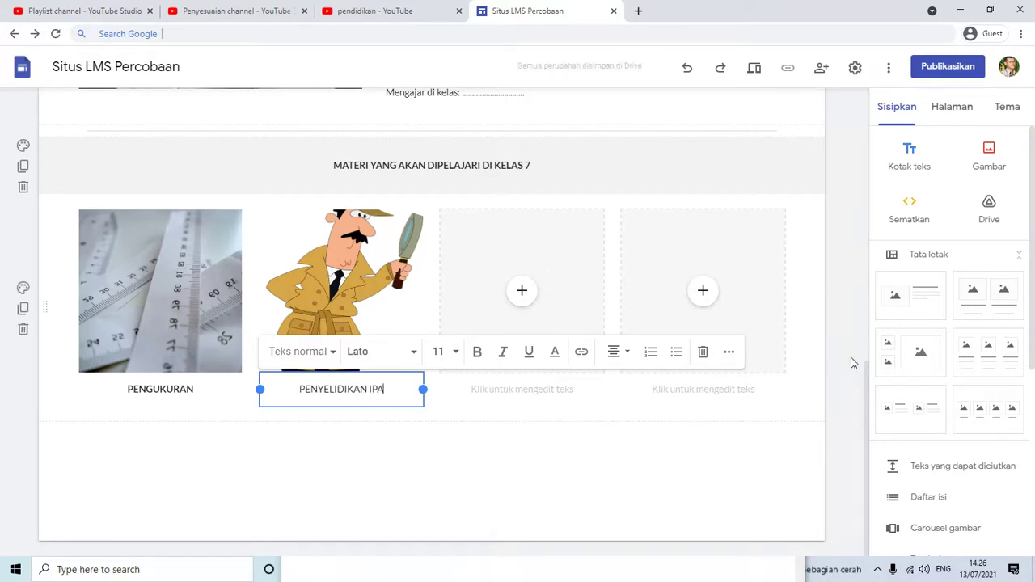
click(849, 349)
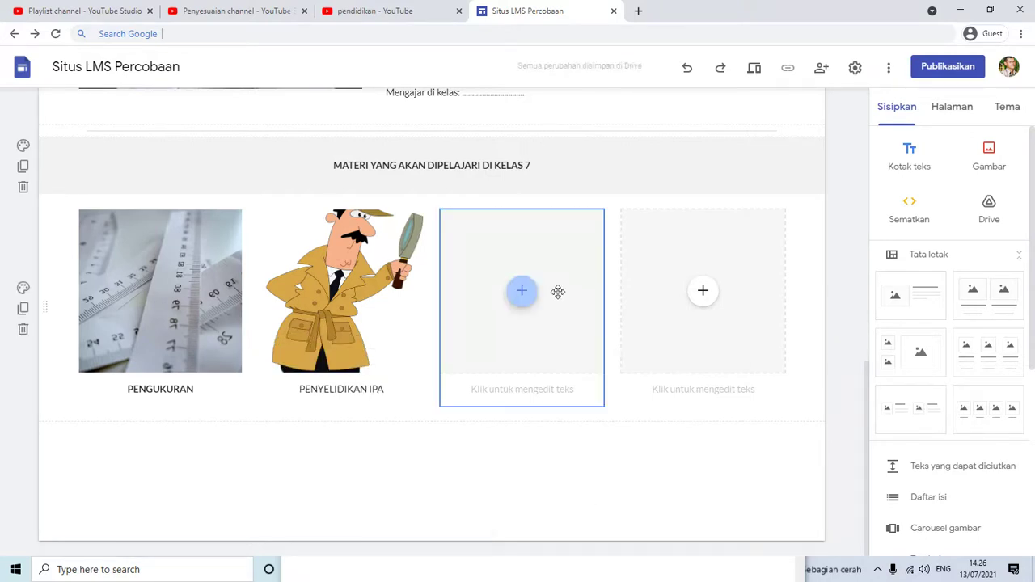
Insert another four-column layout of captioned image placeholders below the current image row.
click(520, 296)
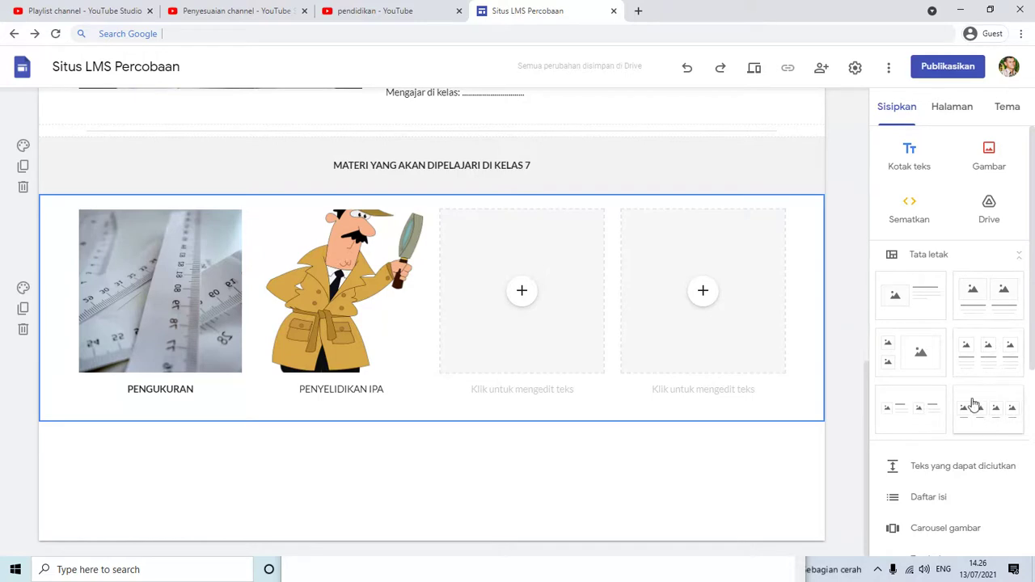
click(993, 414)
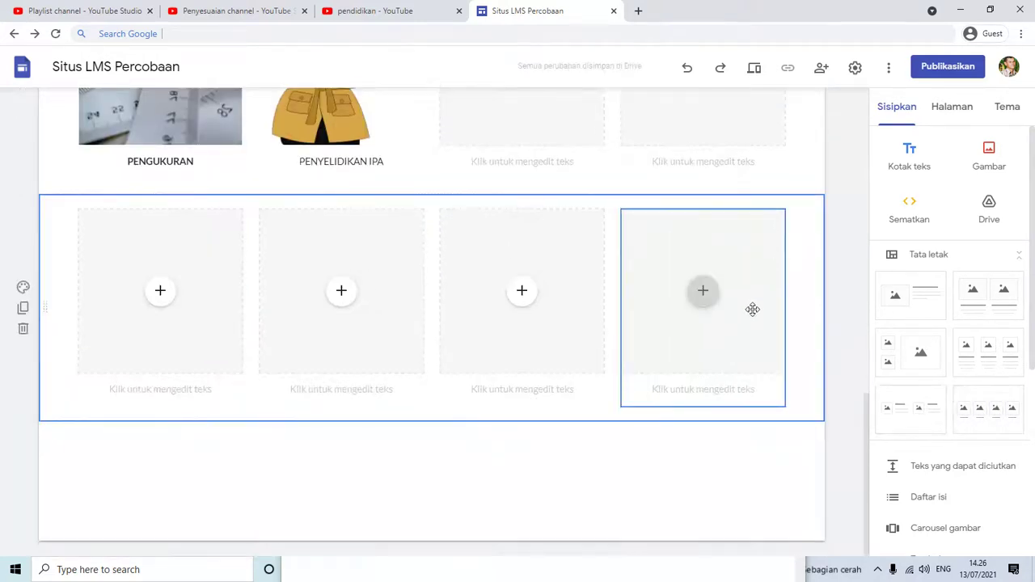
Delete the second, third and fourth image placeholders with their captions from the new lower row, keeping only the first.
drag(753, 307, 623, 283)
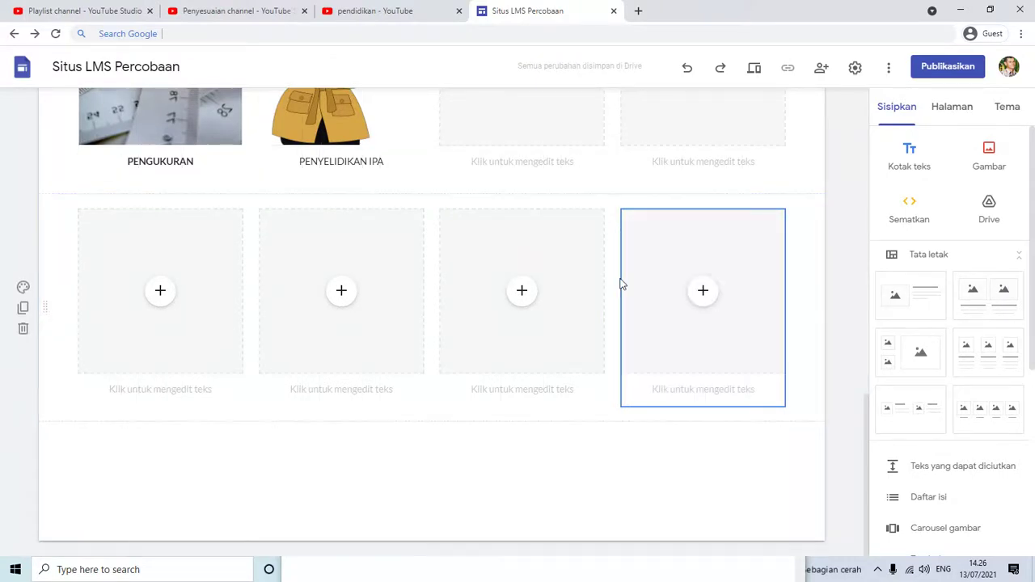
key(Delete)
key(Delete)
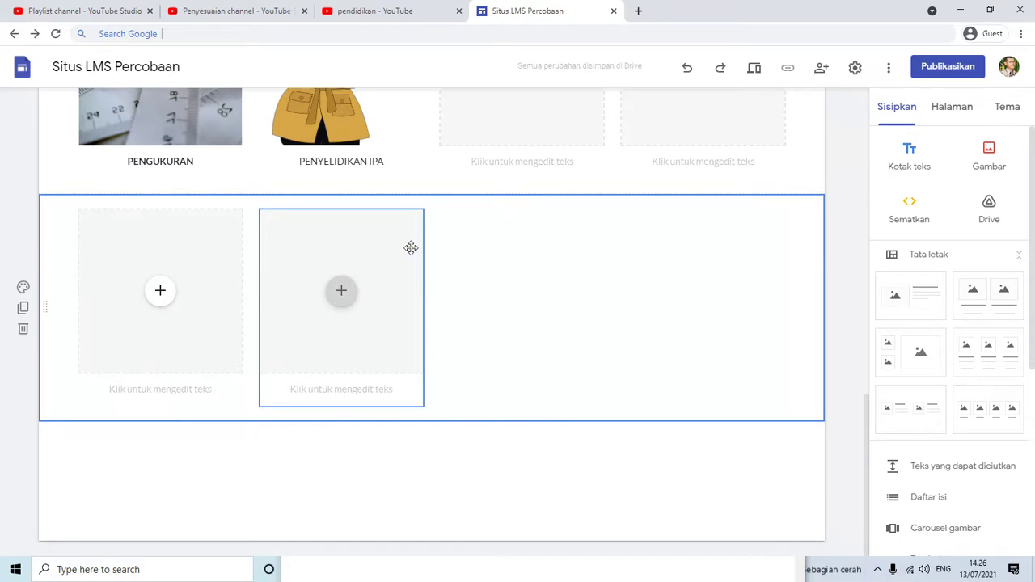
key(Delete)
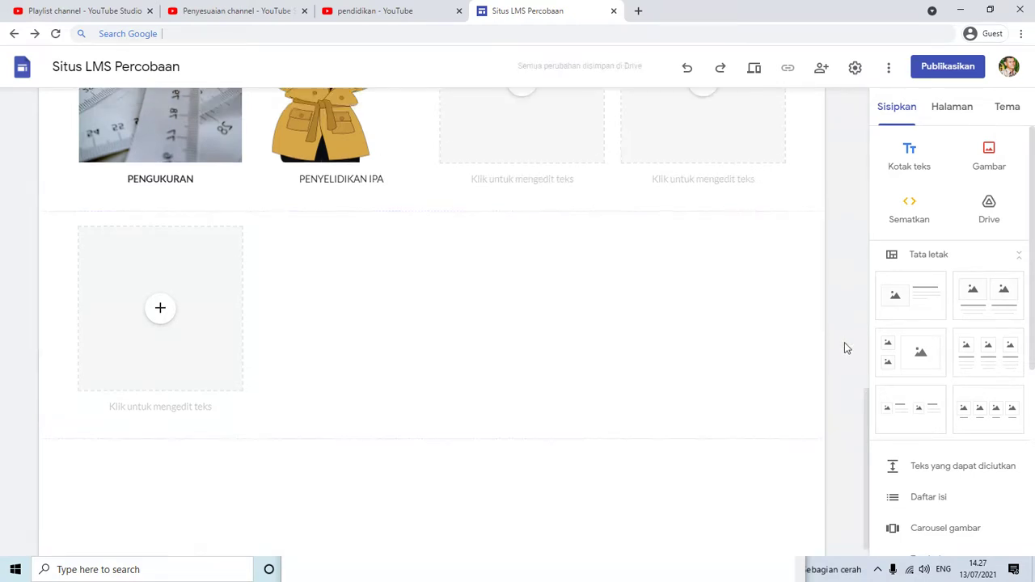
scroll(844, 347, up, 2)
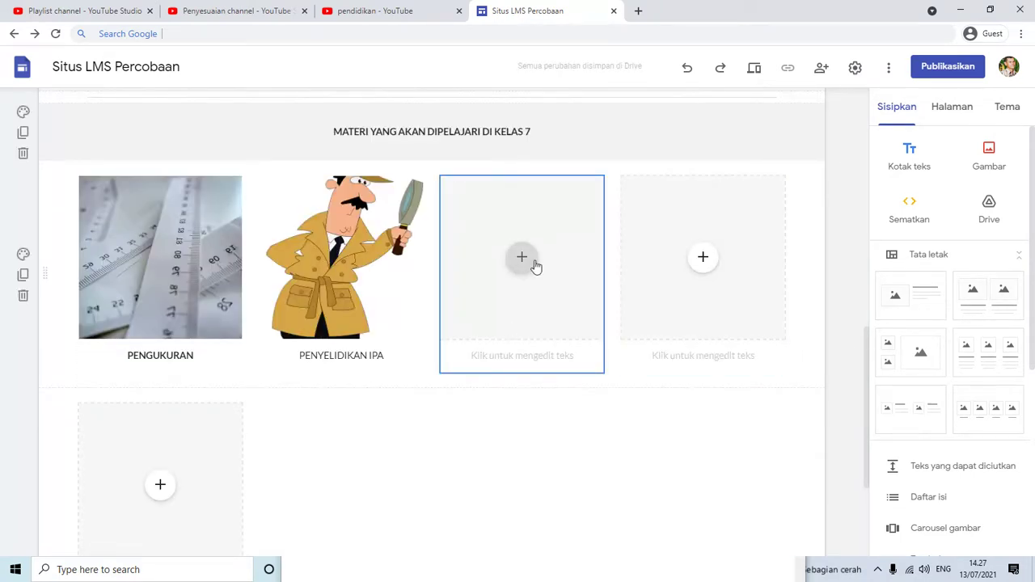
click(171, 231)
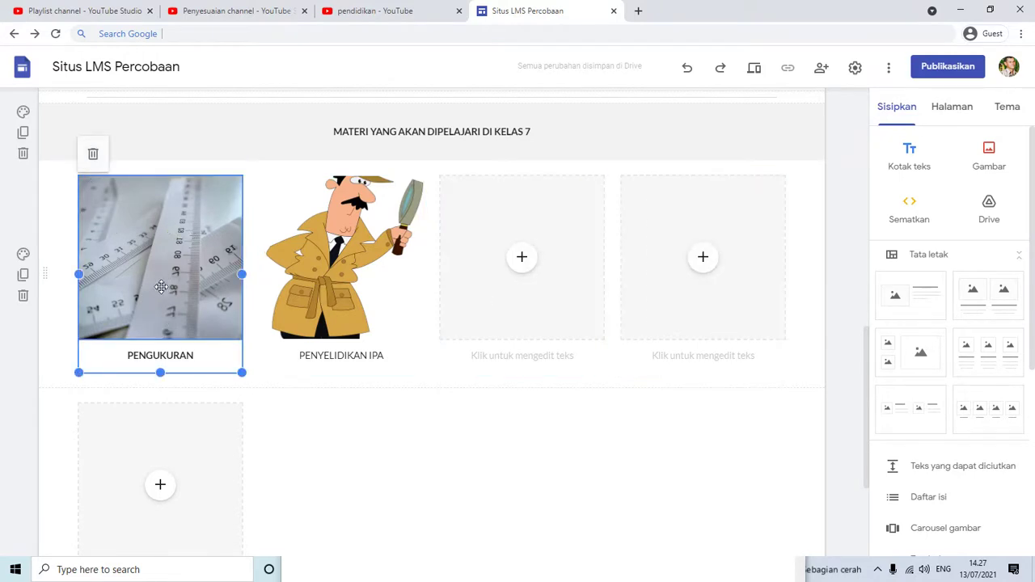
double_click(173, 268)
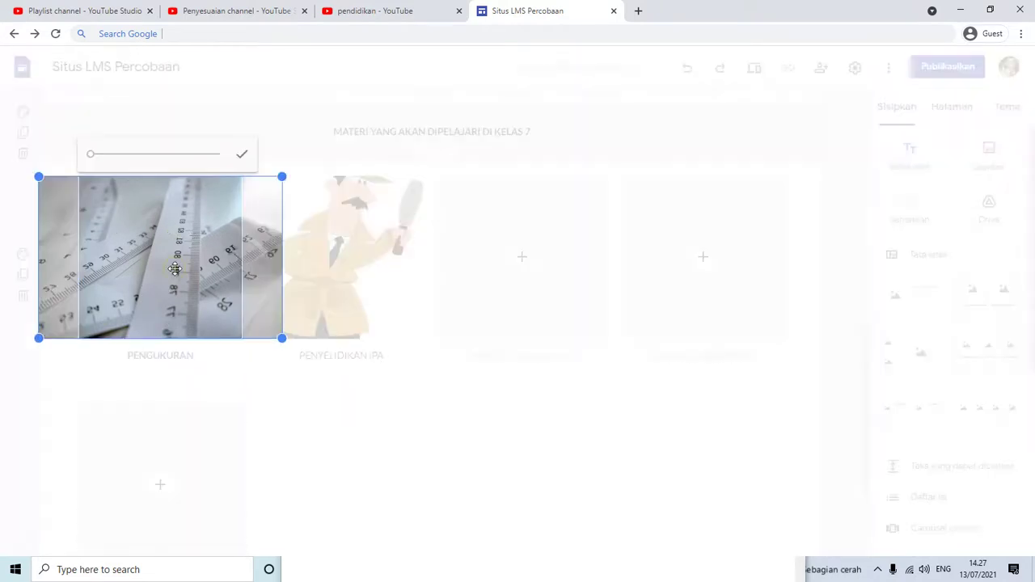
click(244, 156)
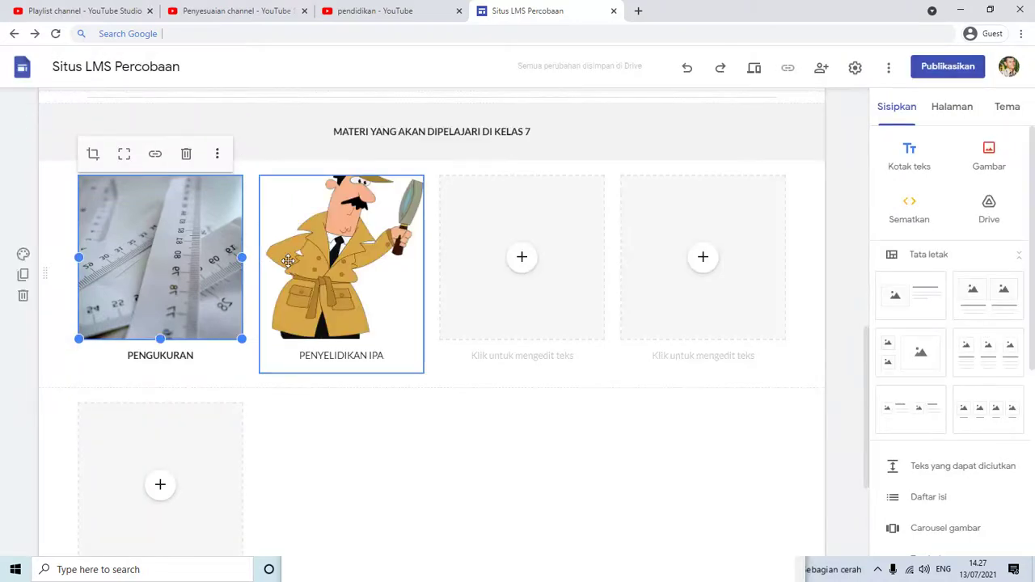
click(283, 153)
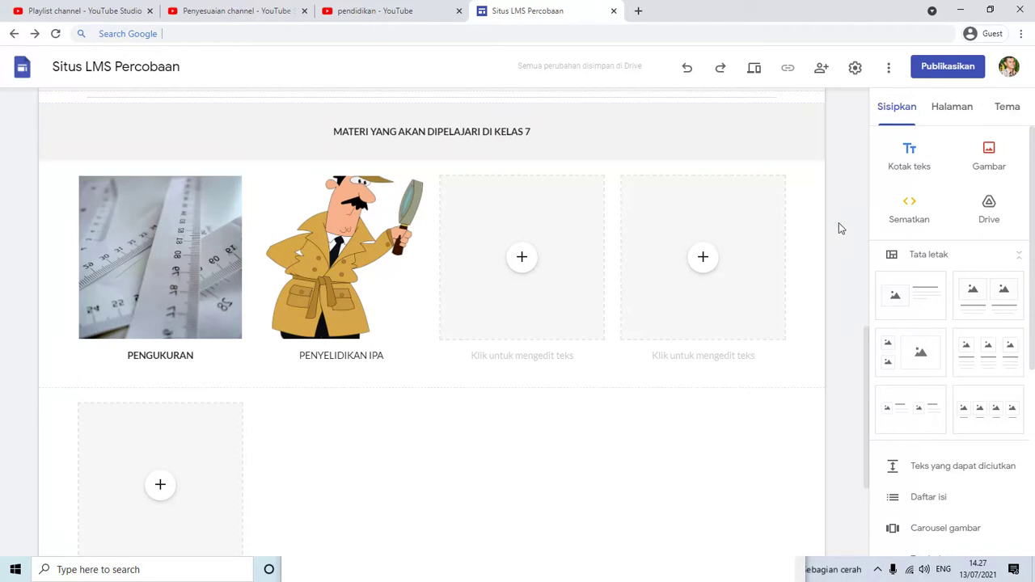
key(Delete)
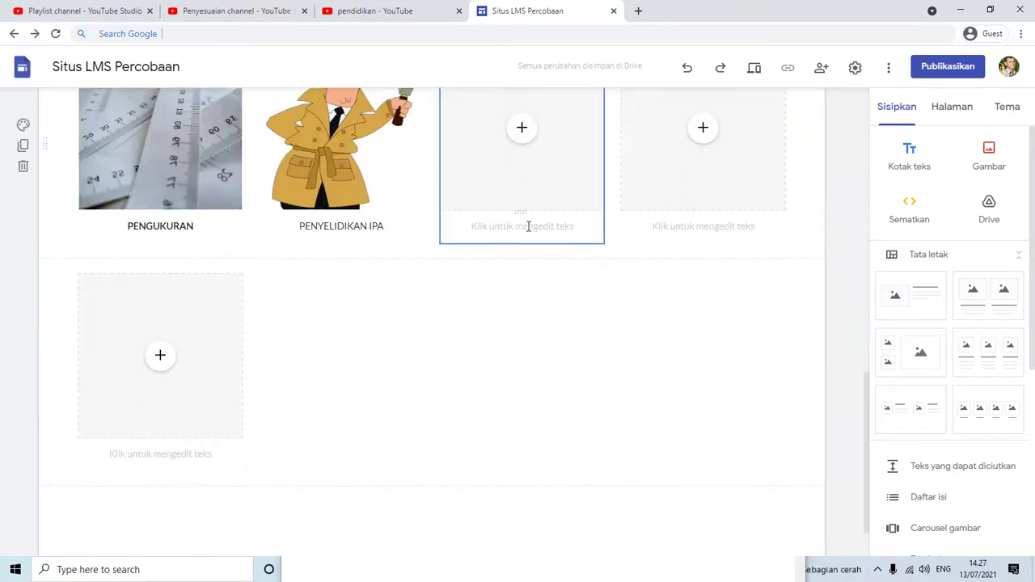
click(527, 226)
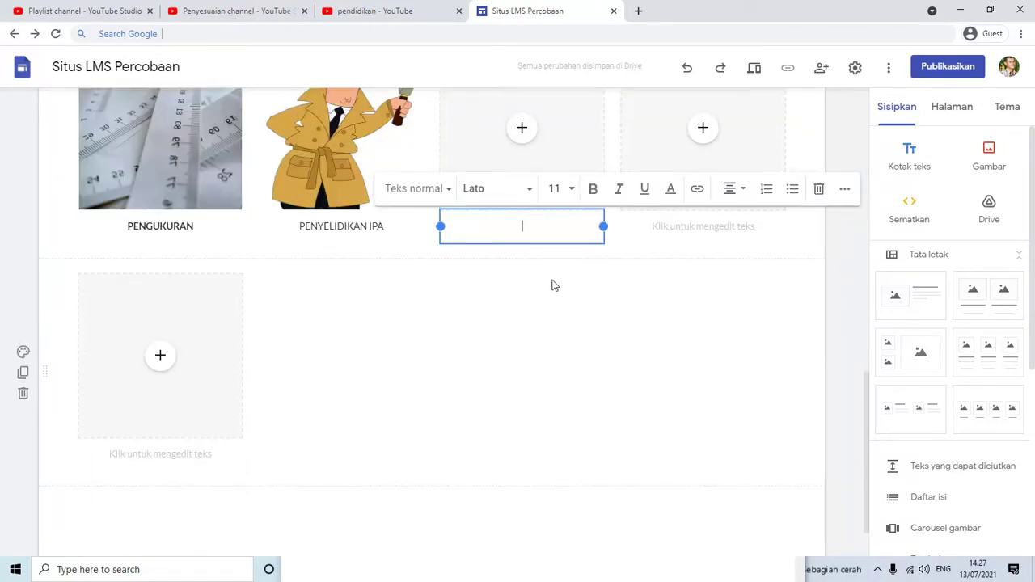
key(ctrl+z)
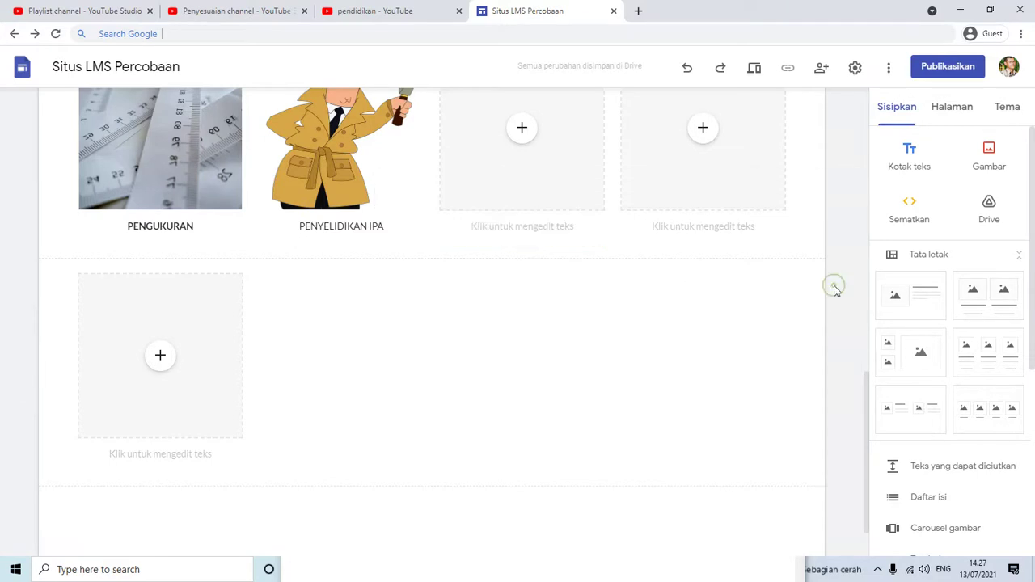
Apply the Aristoteles theme to the site.
scroll(765, 385, up, 4)
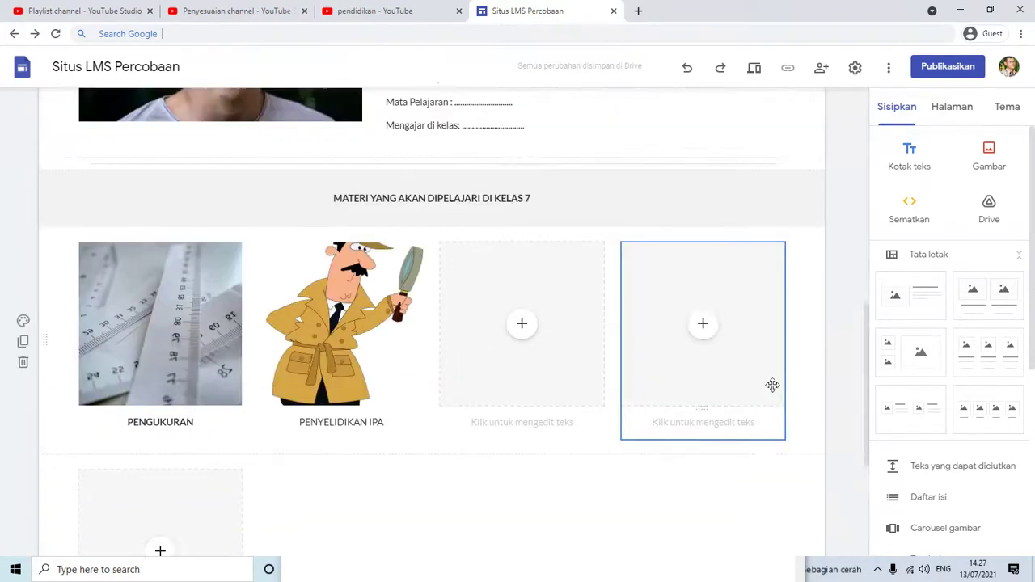
scroll(822, 412, up, 5)
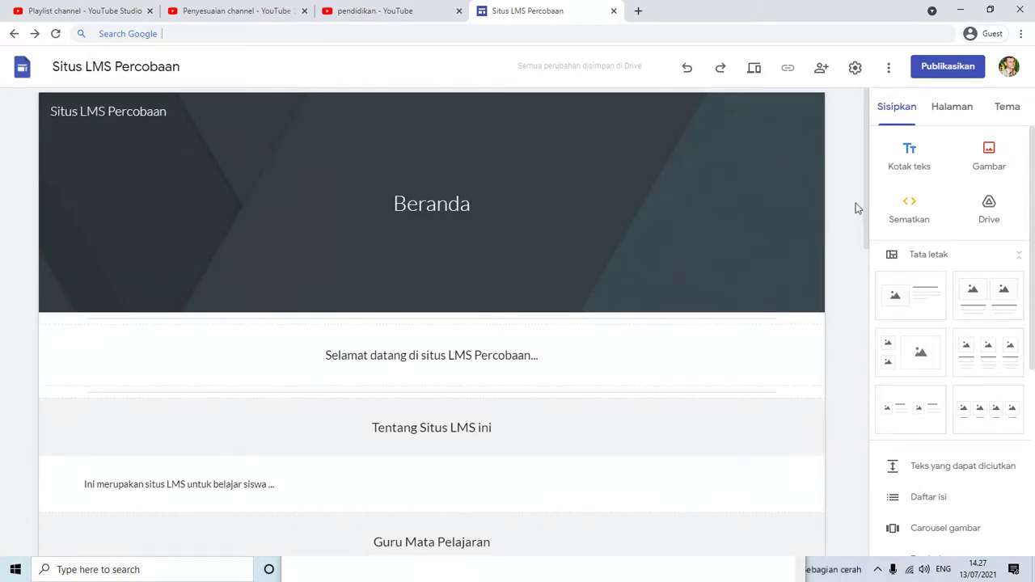
click(1007, 109)
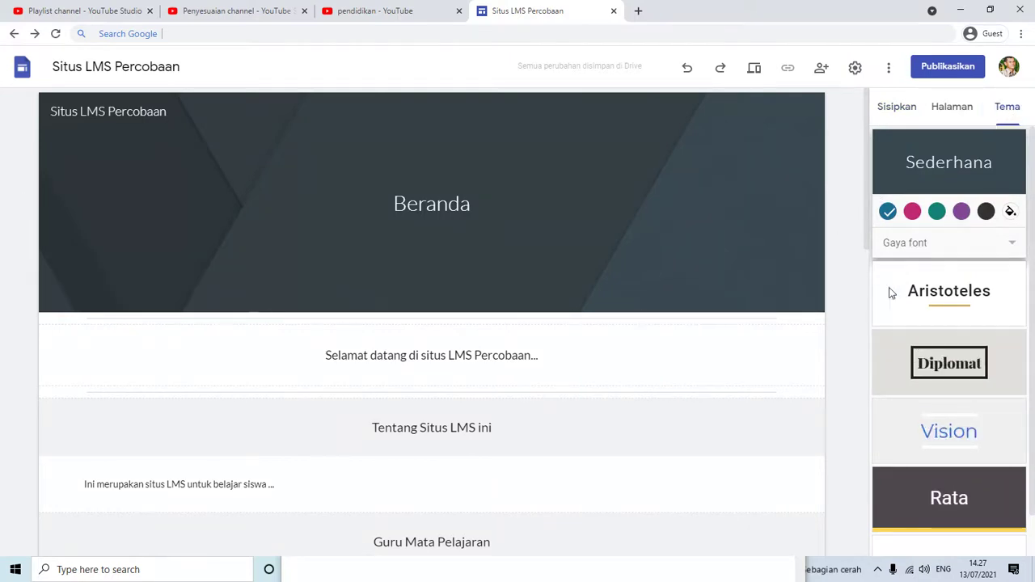
click(950, 292)
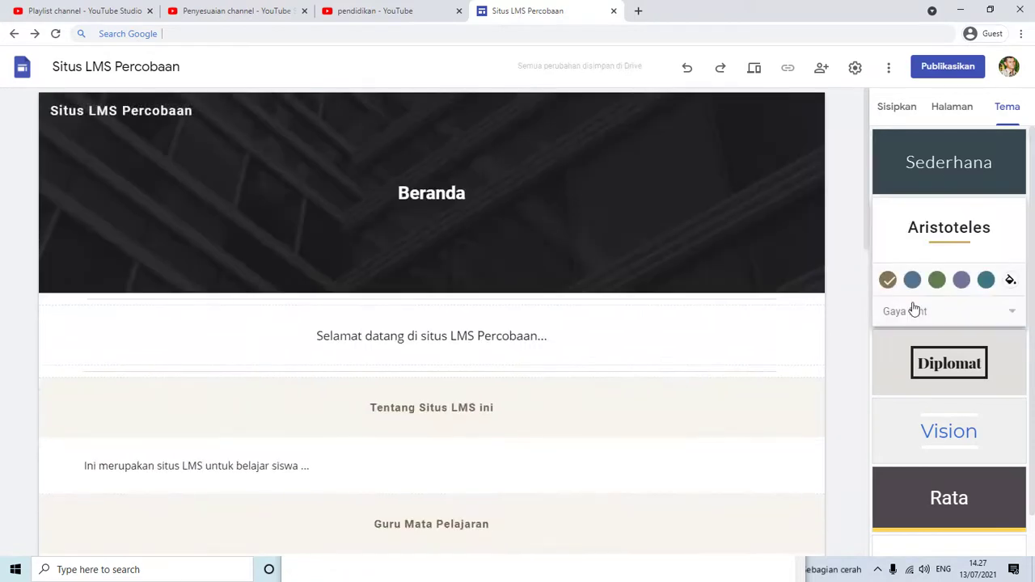
scroll(882, 357, down, 1)
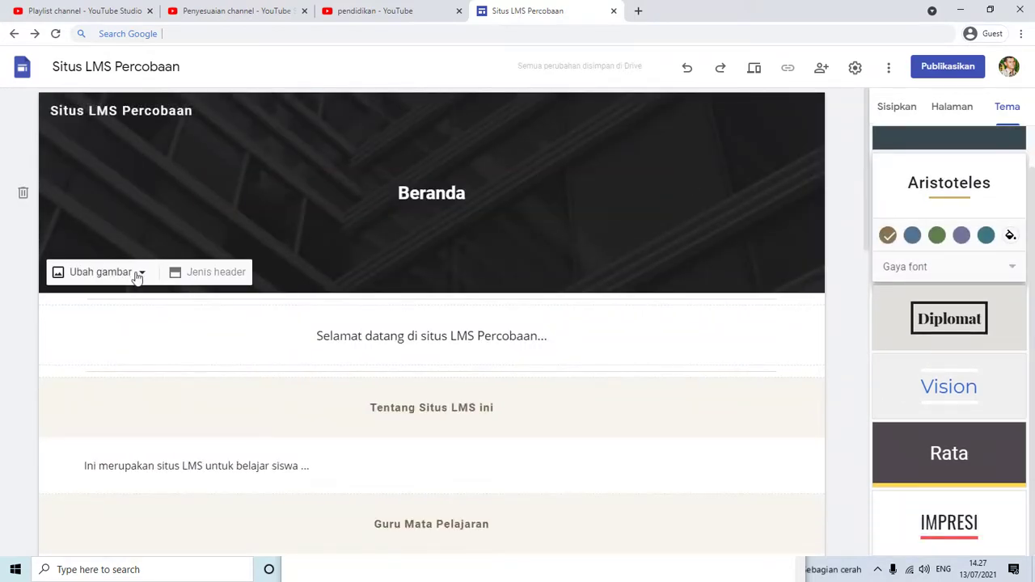
Replace the Beranda header background with the blurred turquoise sea and beach image from the gallery.
click(139, 275)
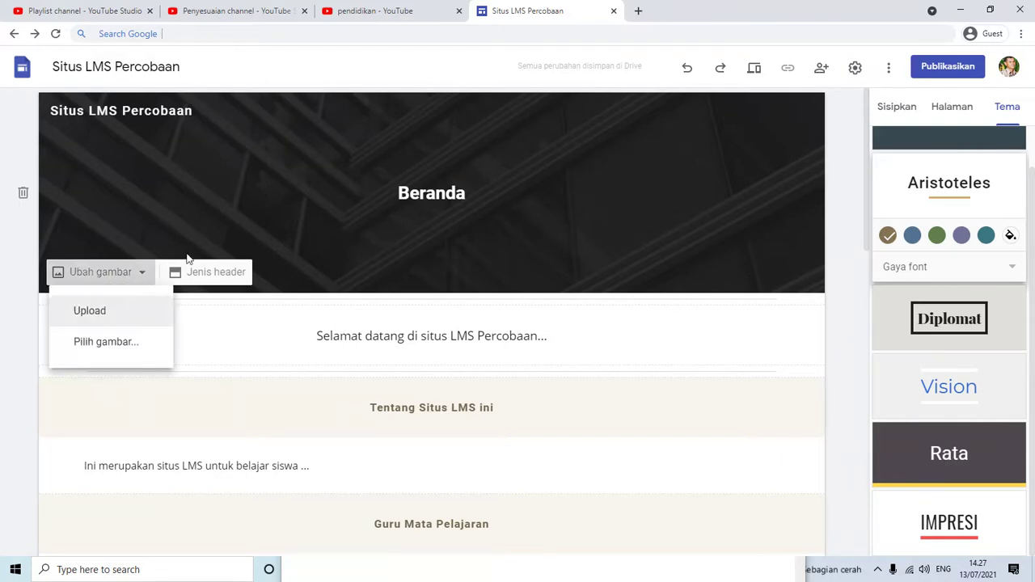
click(106, 342)
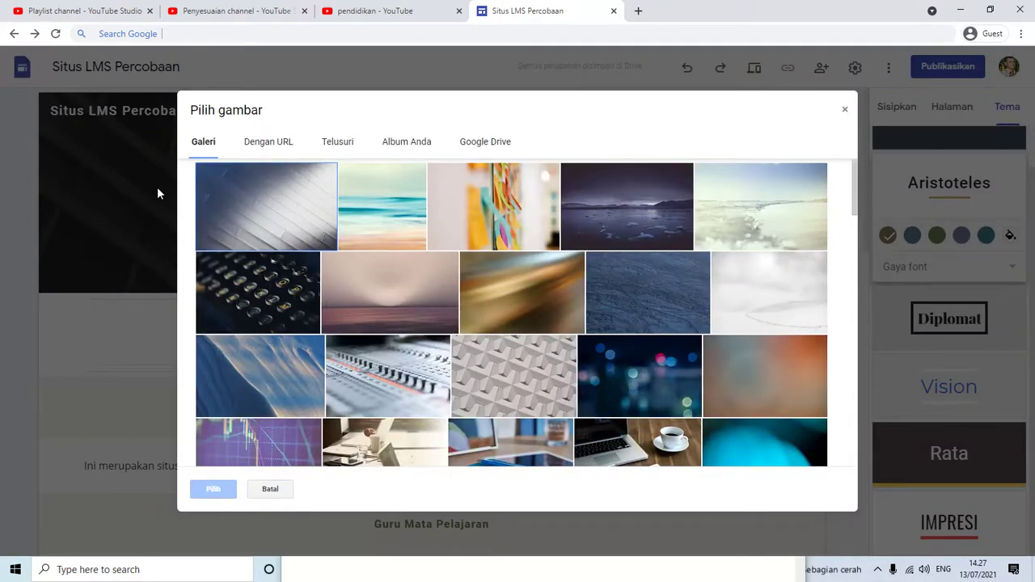
click(393, 208)
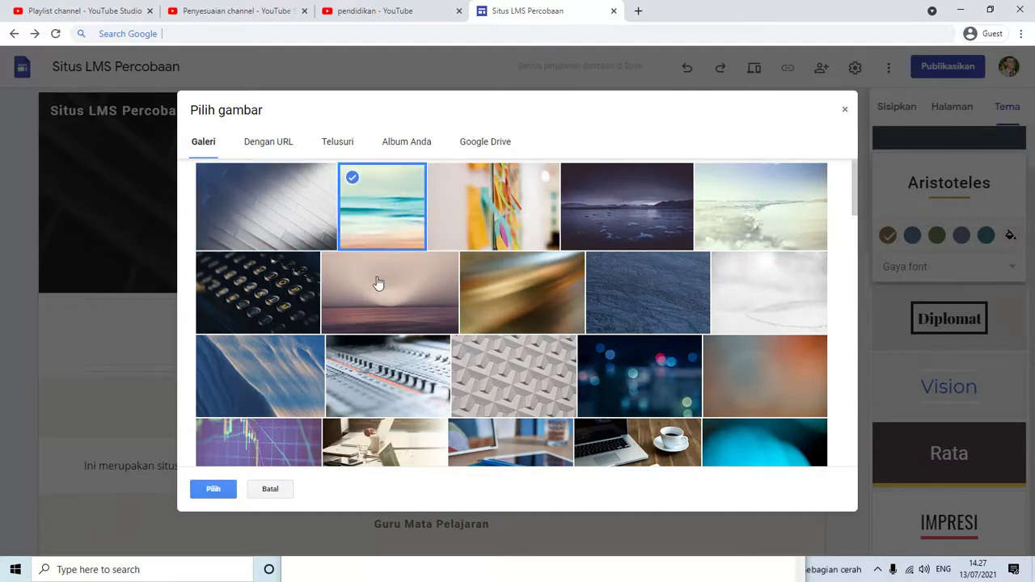
scroll(727, 453, down, 3)
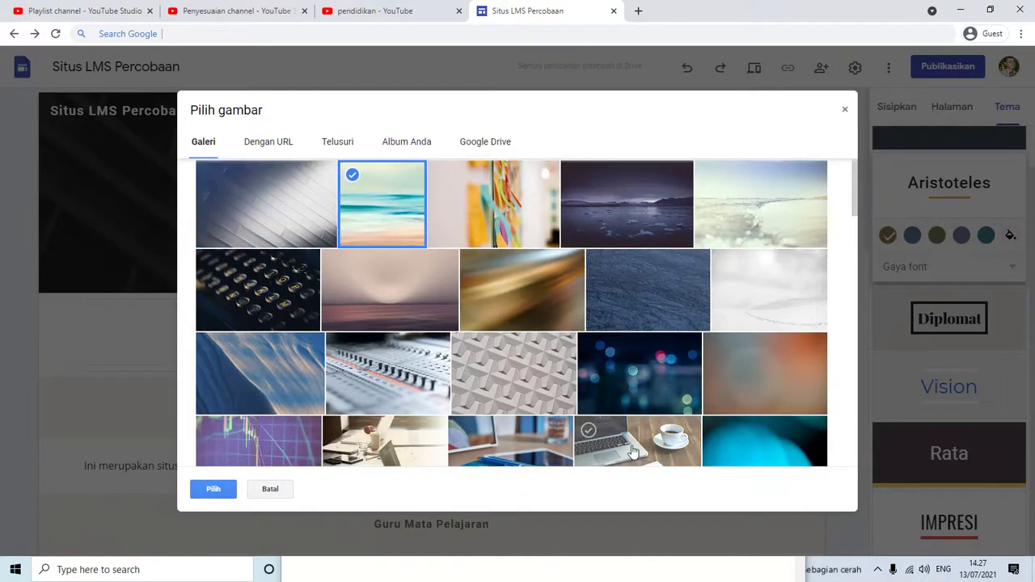
click(492, 431)
click(217, 492)
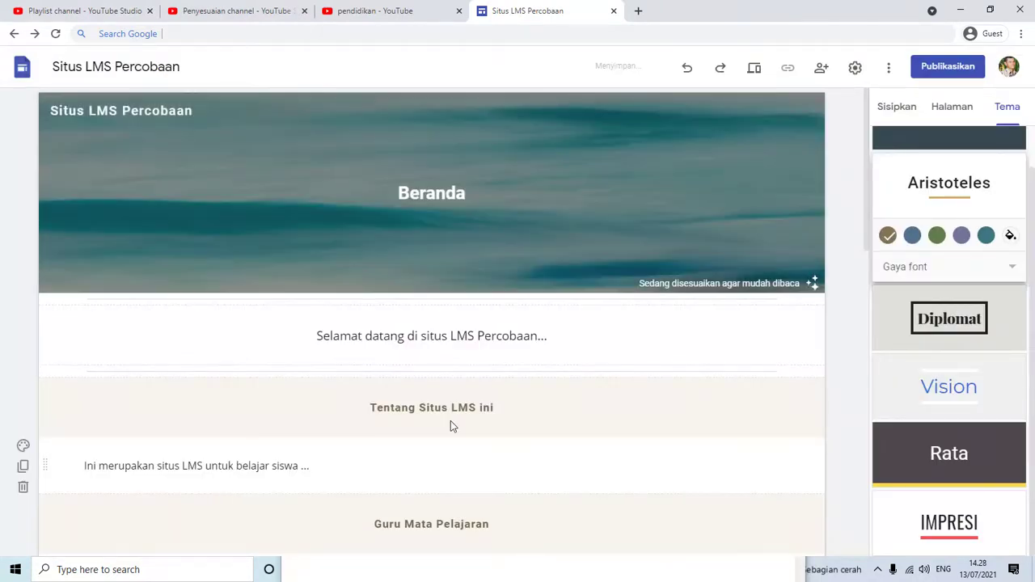
Turn off the automatic readability adjustment on the header image and dismiss the image-change options.
mouse_move(806, 286)
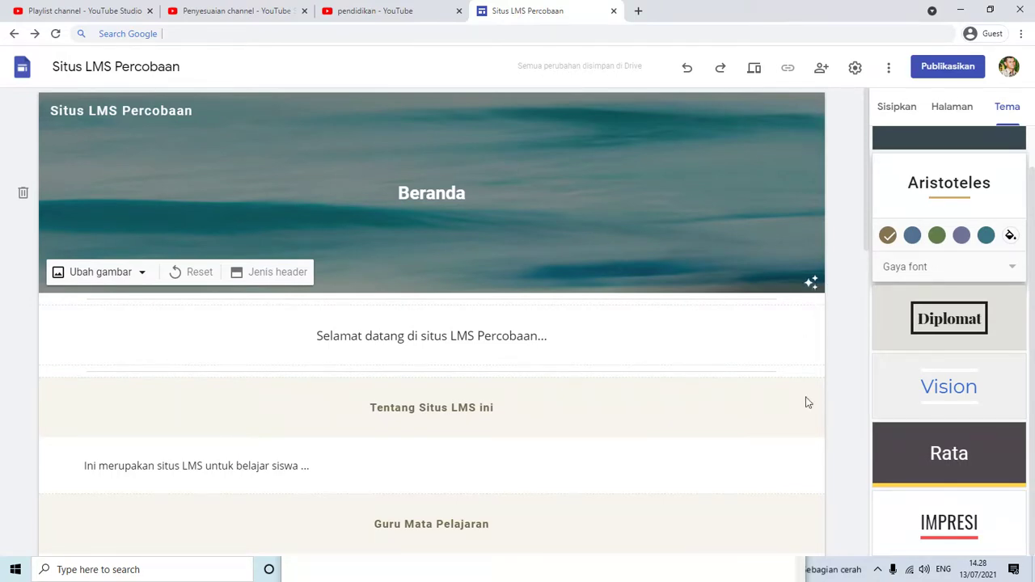
click(811, 284)
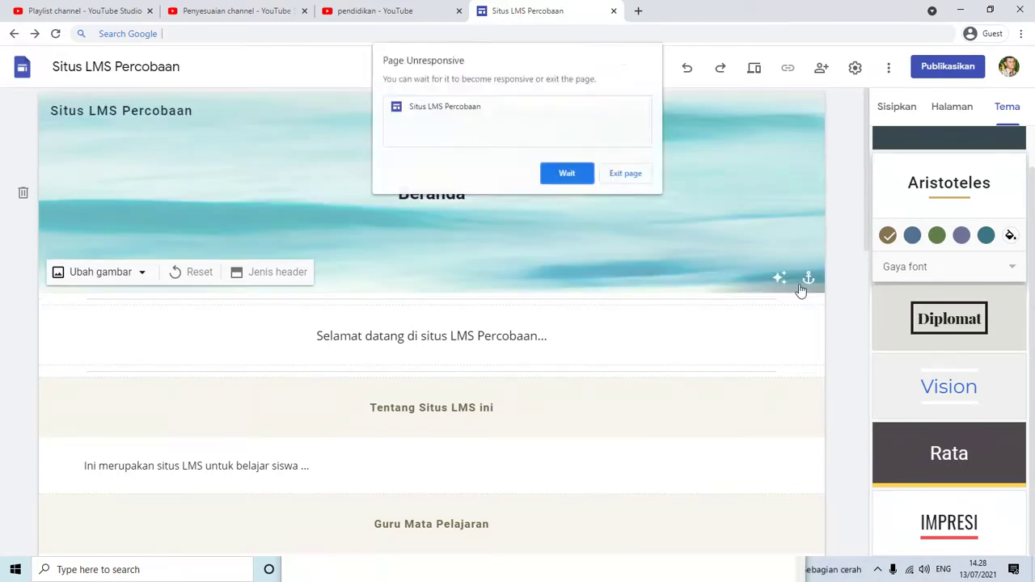
scroll(706, 209, down, 6)
scroll(546, 364, up, 6)
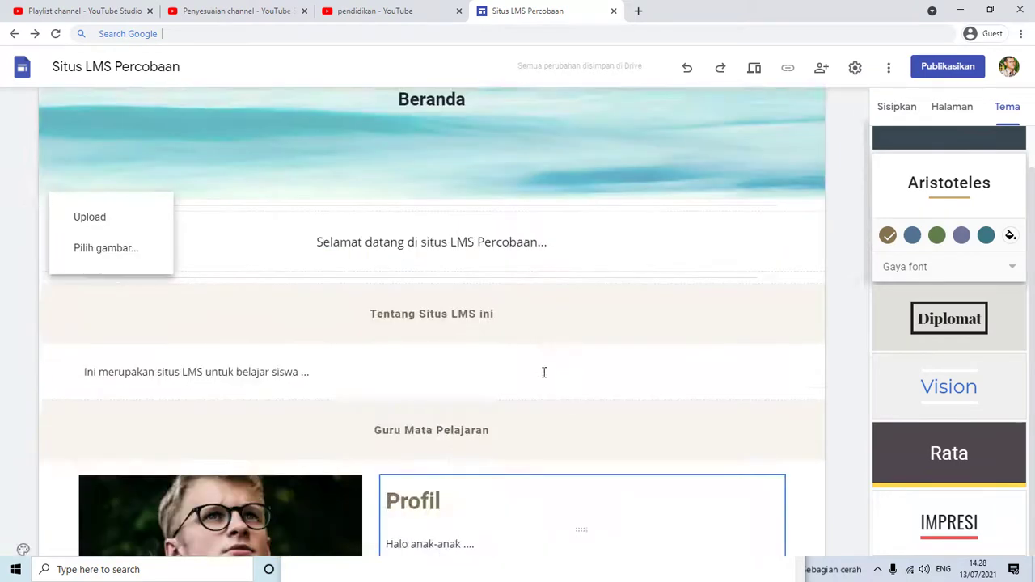
click(847, 274)
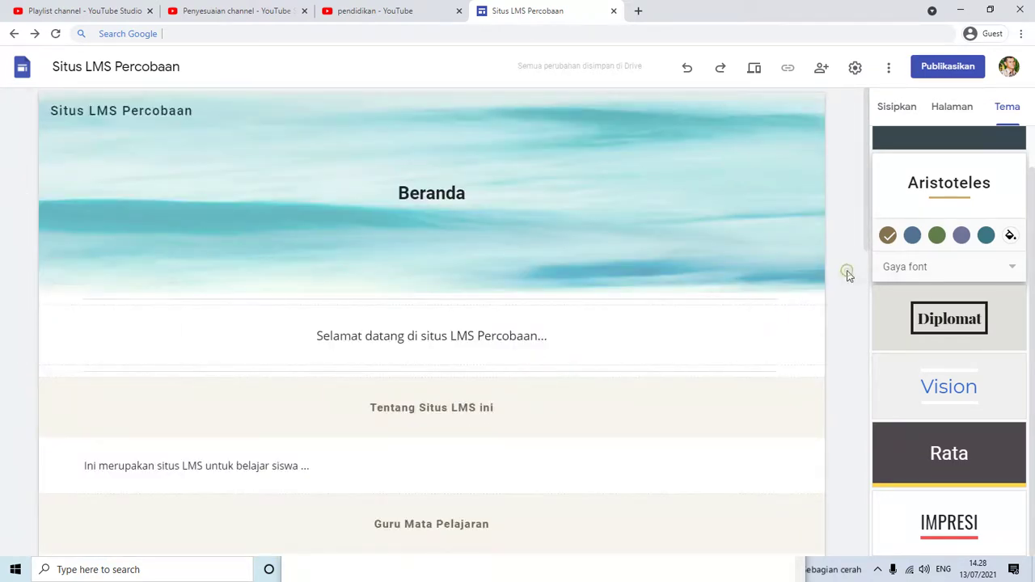
Review the whole home page with the new theme, check the remaining site-building steps in Notepad, and return to the site editor.
scroll(837, 251, down, 3)
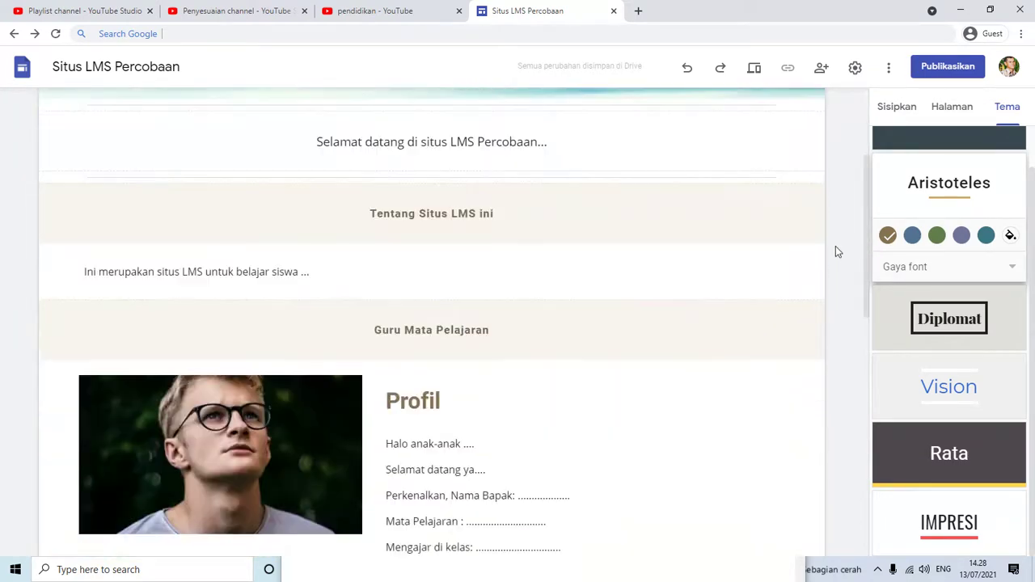
scroll(837, 251, down, 8)
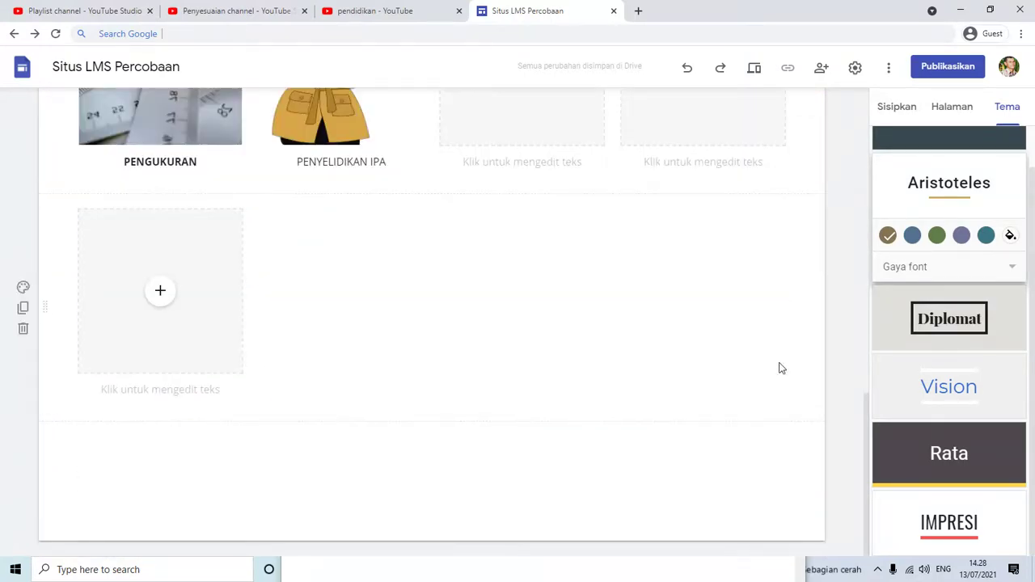
scroll(783, 368, up, 10)
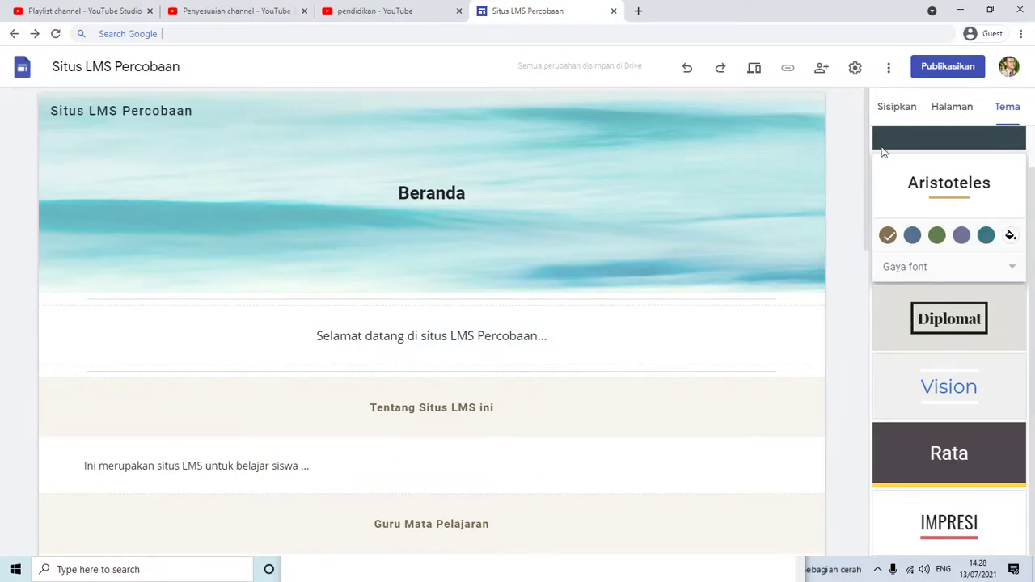
click(398, 576)
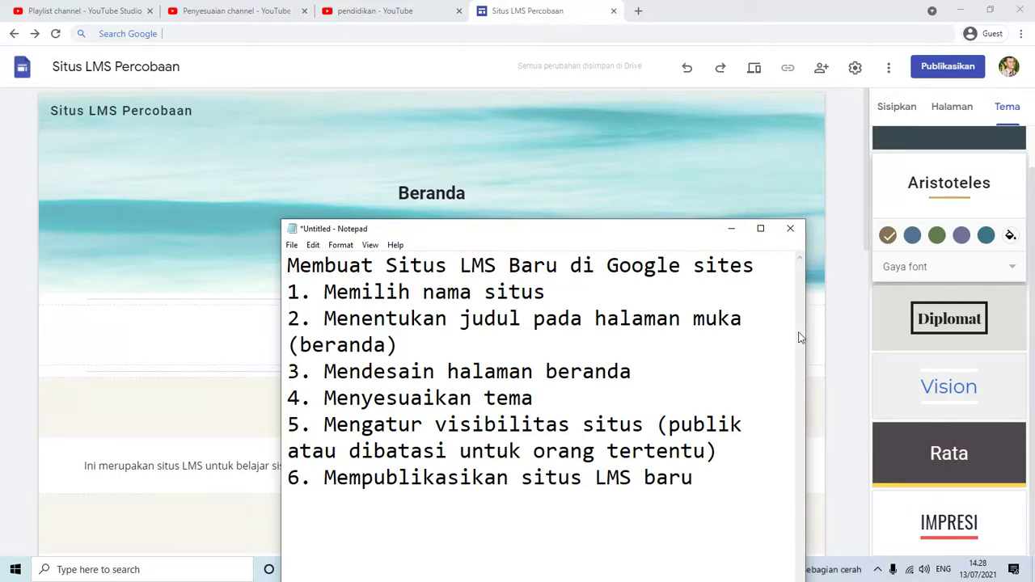
click(846, 234)
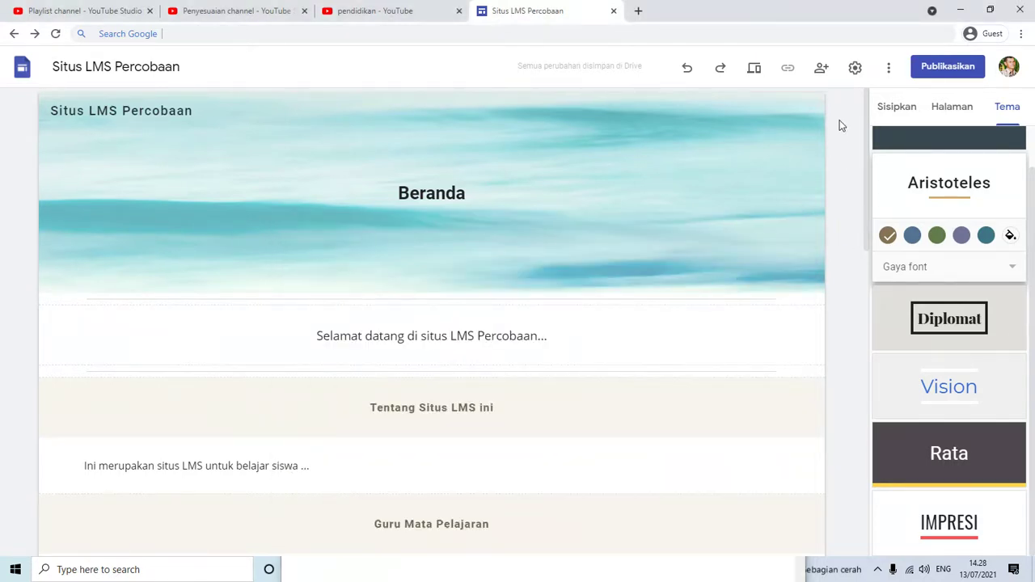
click(424, 579)
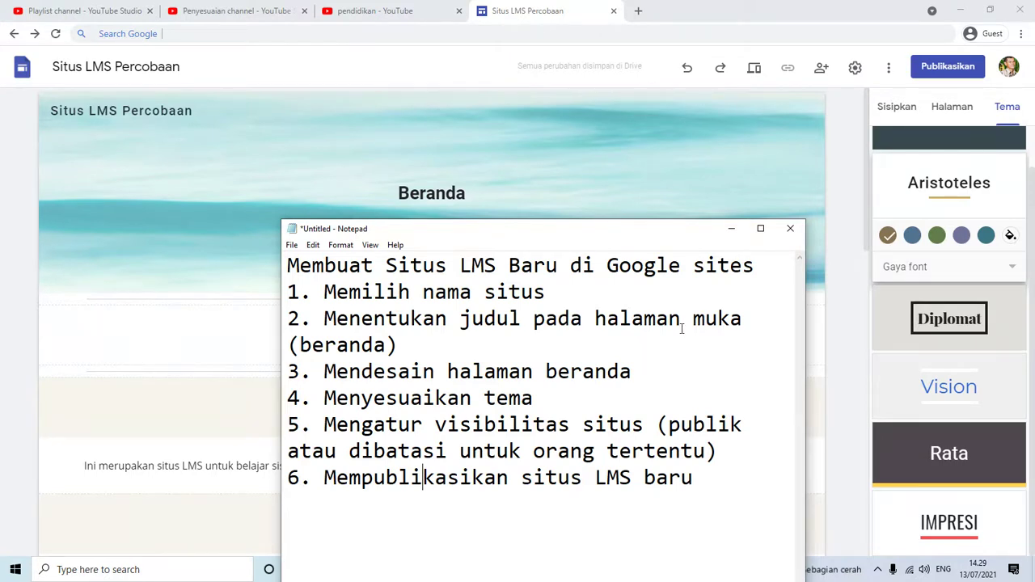
click(856, 163)
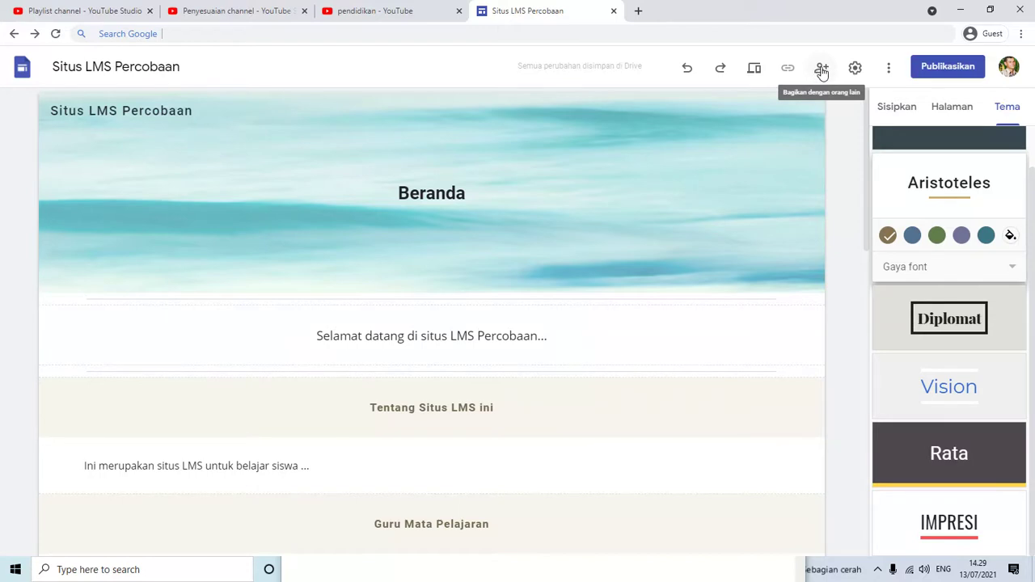
Set the published site's link access to Dibatasi in the sharing settings and save the visibility choice.
click(820, 72)
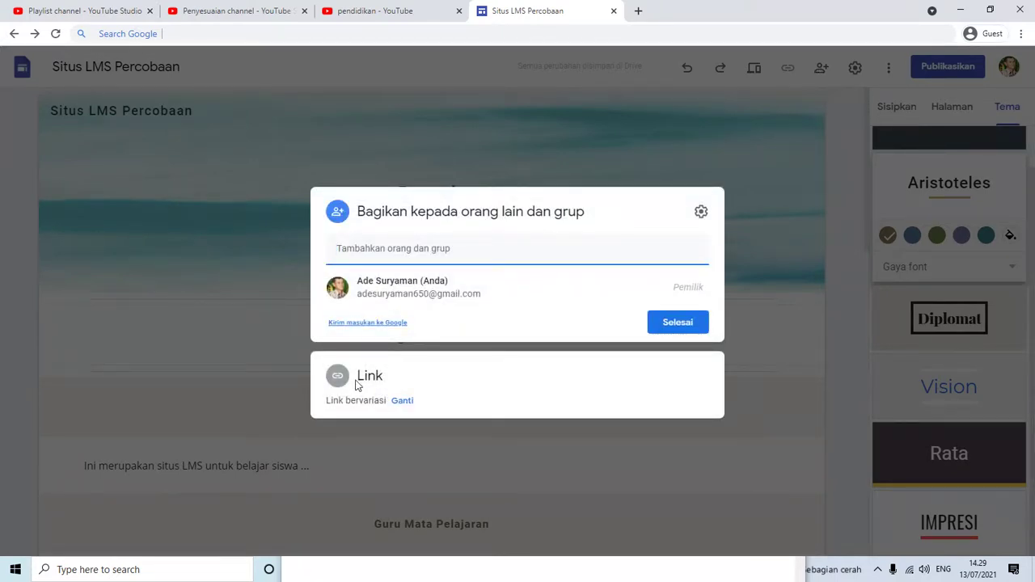
click(402, 403)
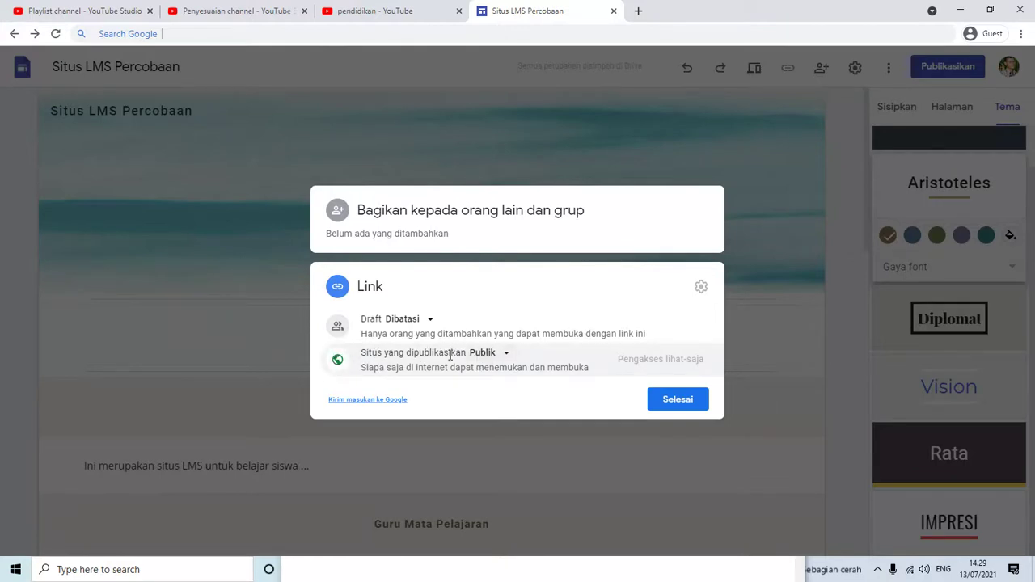
click(504, 354)
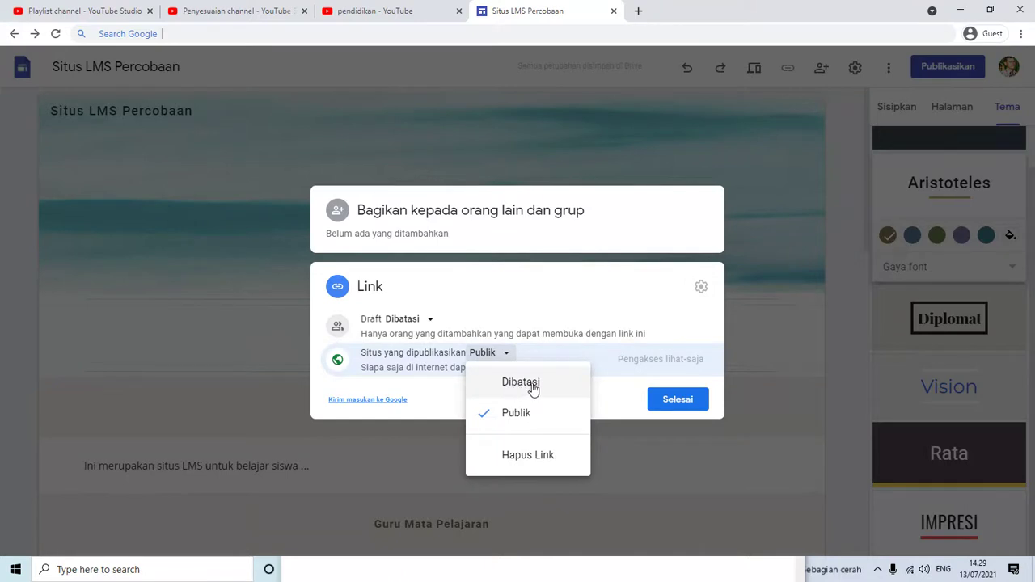
click(527, 386)
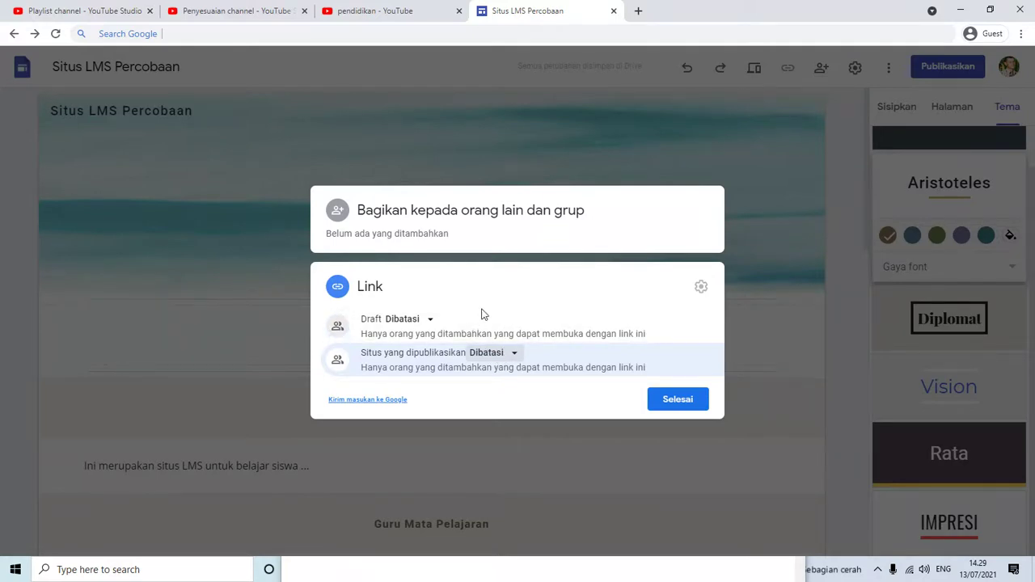
click(490, 358)
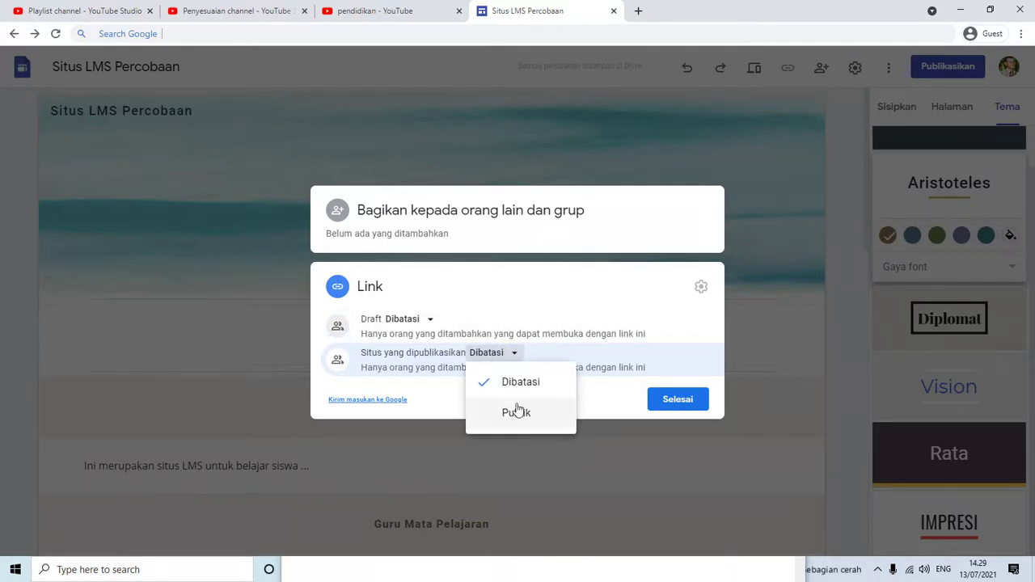
click(503, 291)
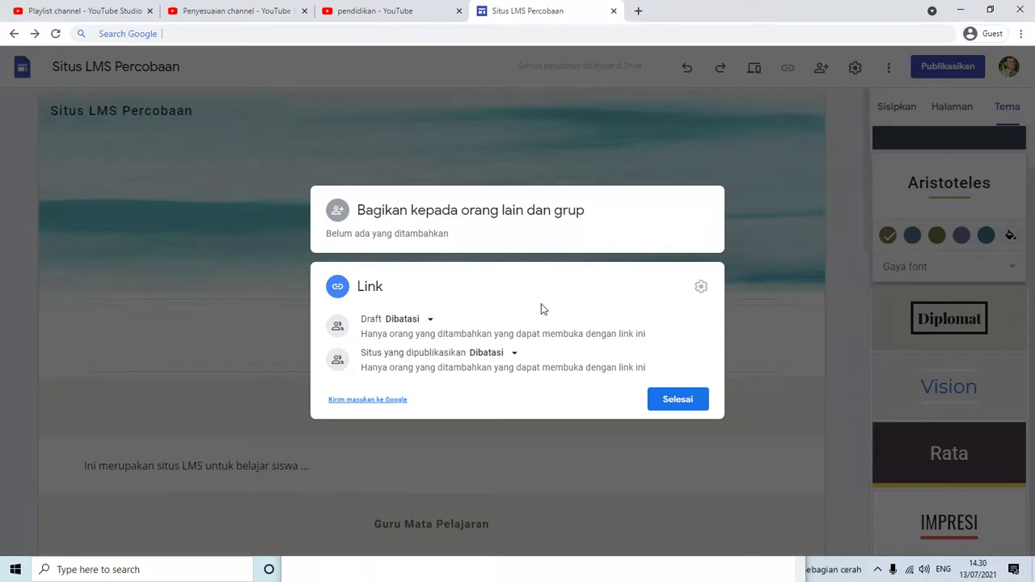
click(678, 400)
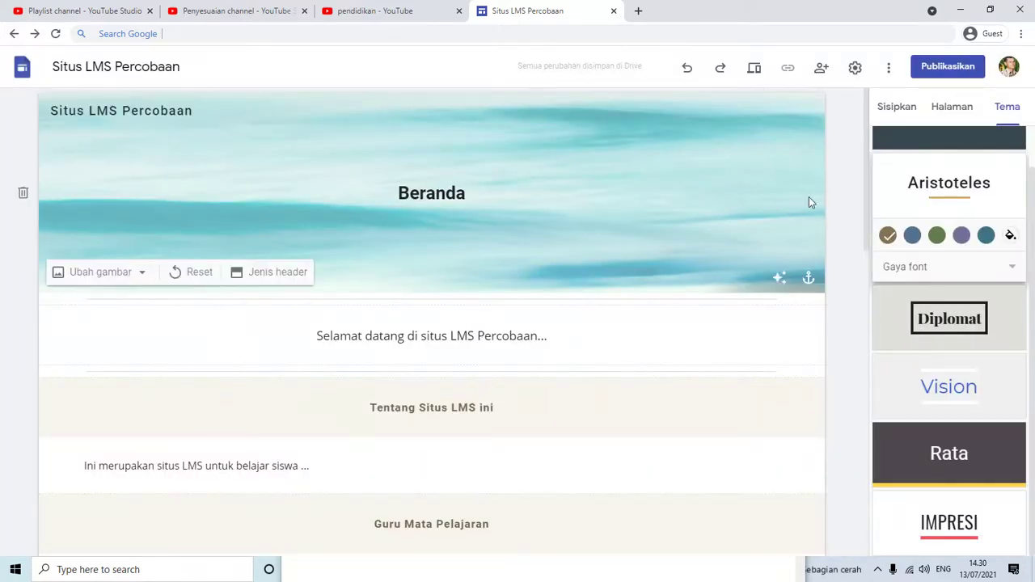
Reopen the sharing settings and check the visibility step in the Notepad list before returning to the site.
click(822, 70)
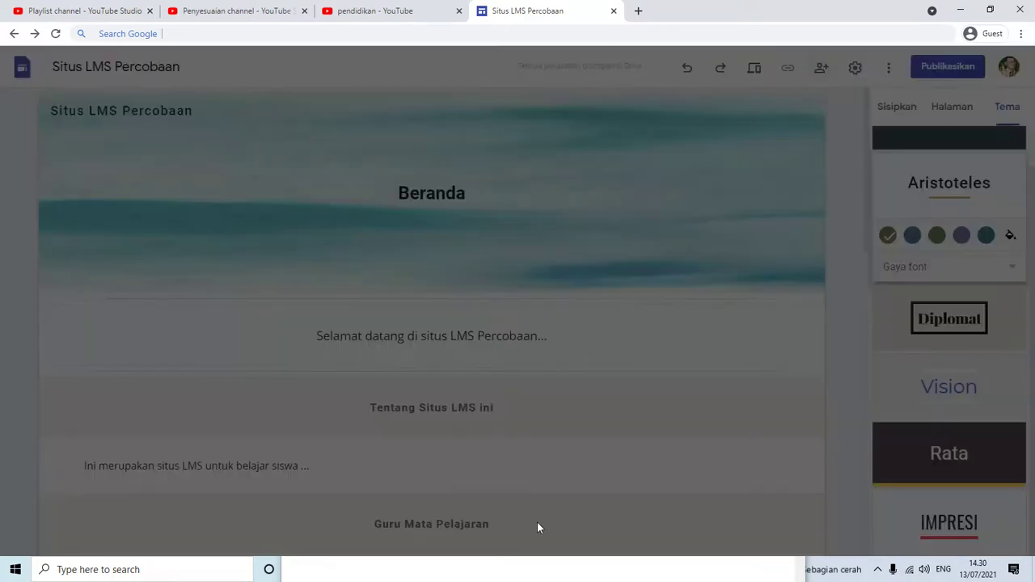
click(503, 569)
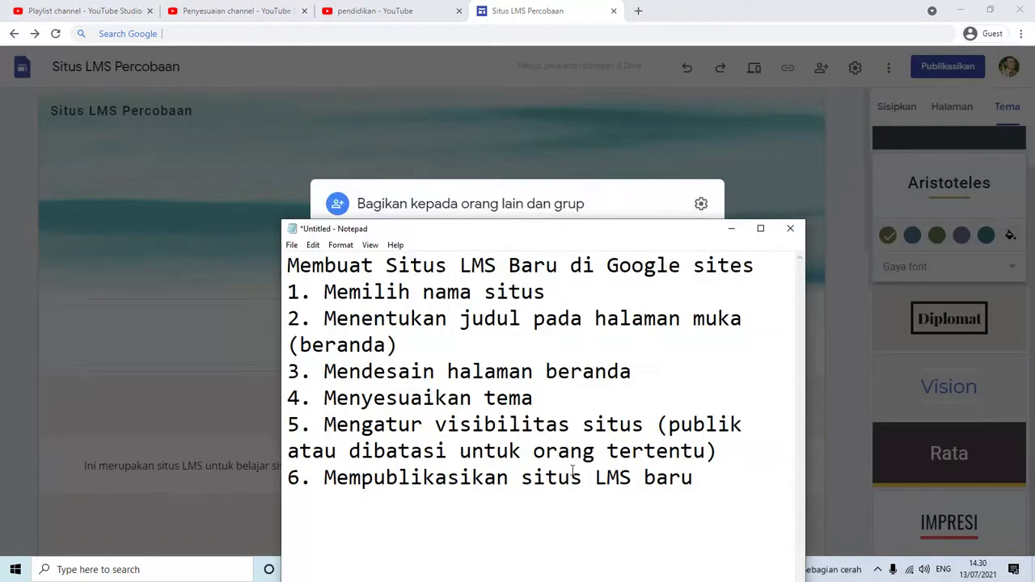
click(611, 193)
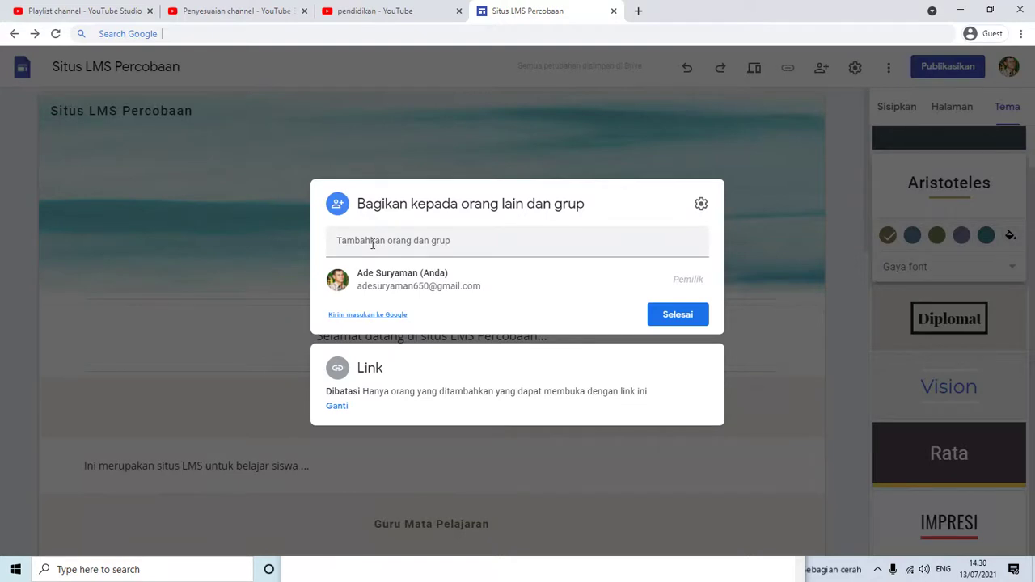
Try adding a suggested contact with the Pengakses lihat-saja yang dipublikasikan role, cancel the invitation and leave the sharing settings.
click(371, 241)
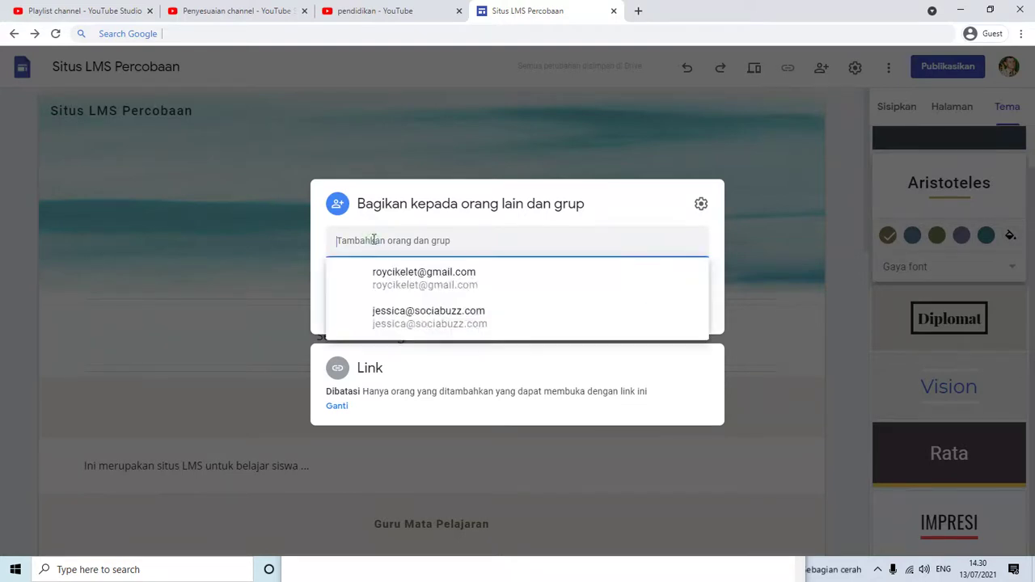
click(481, 215)
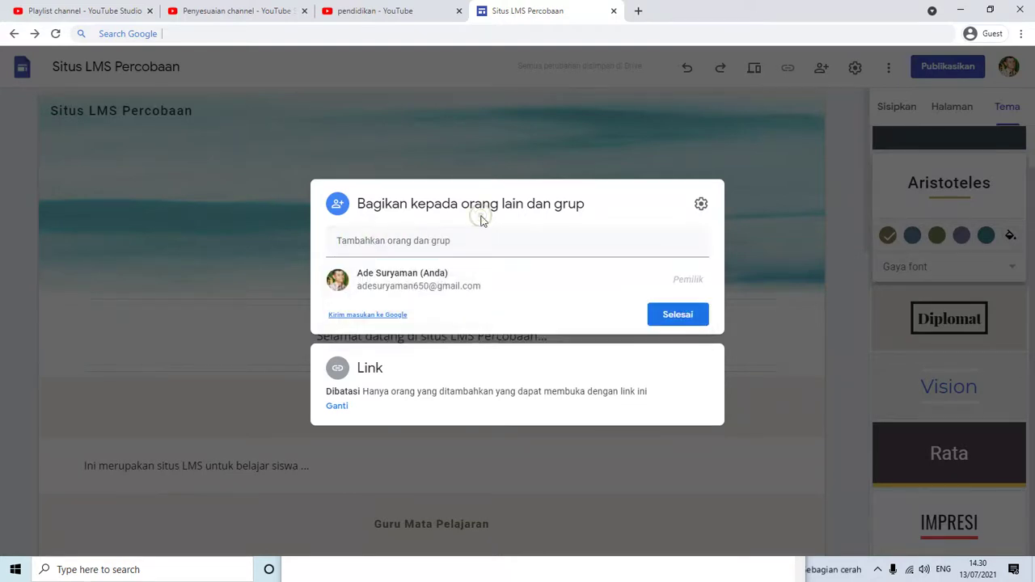
click(406, 245)
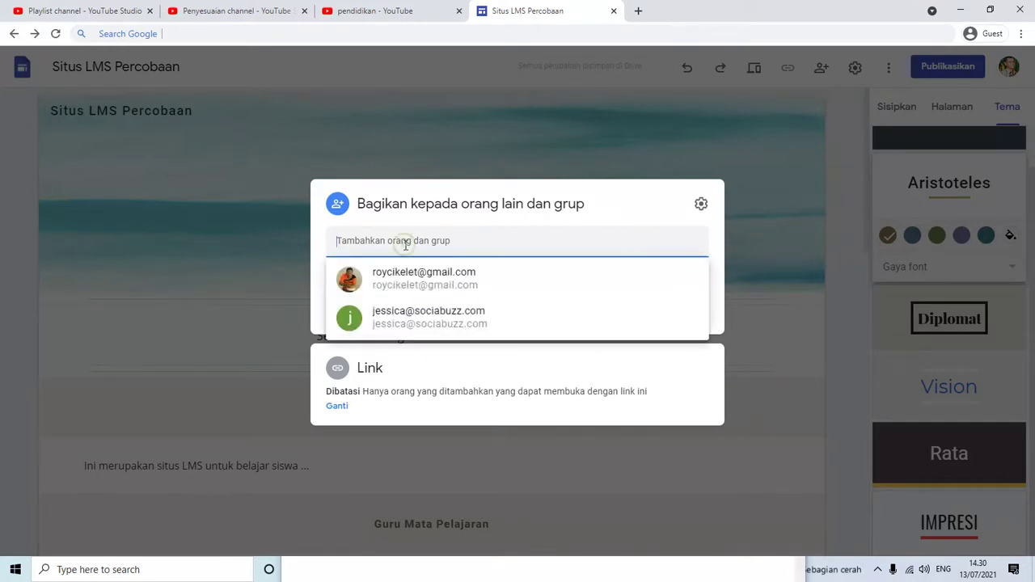
click(450, 279)
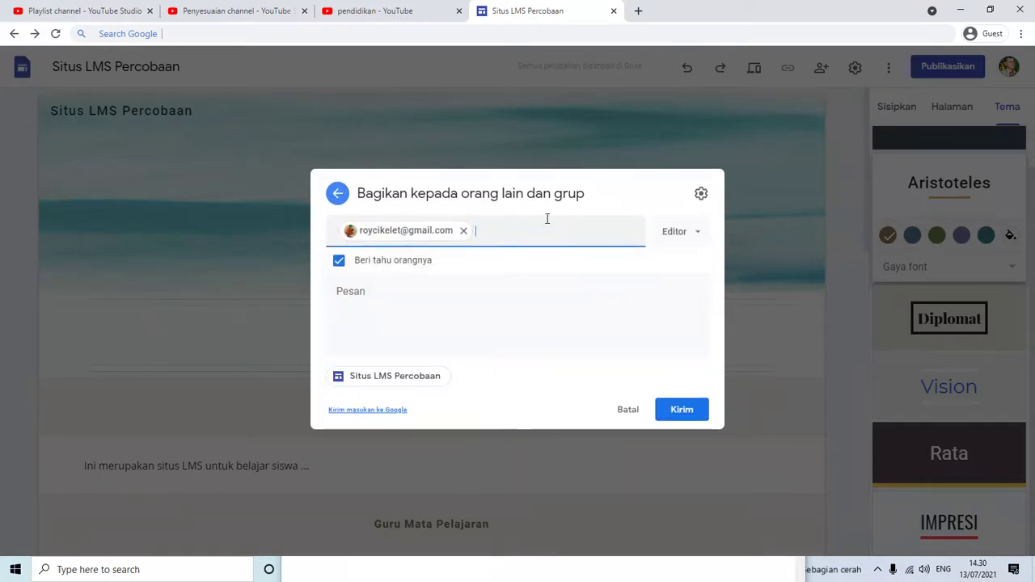
click(689, 233)
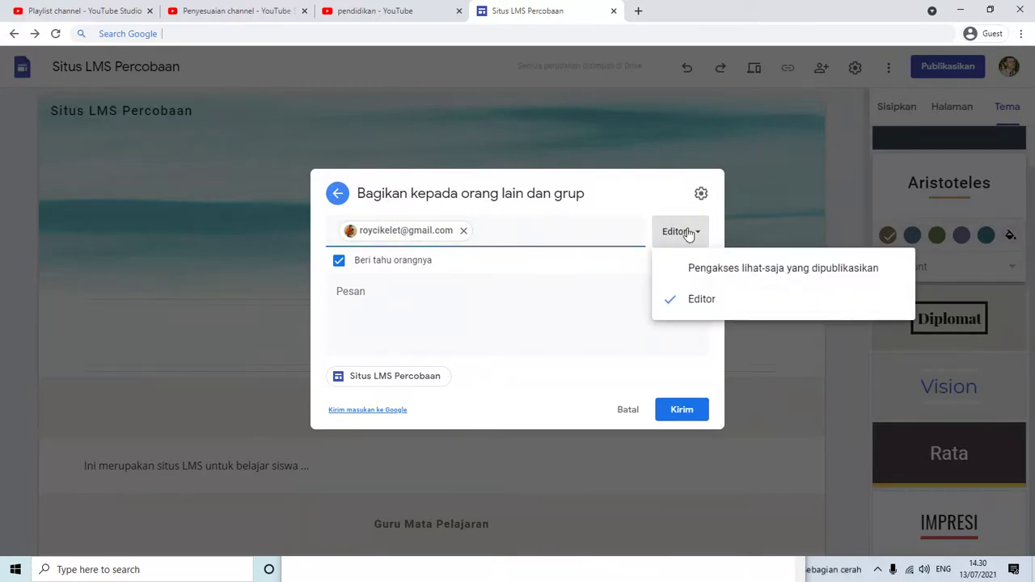
click(709, 271)
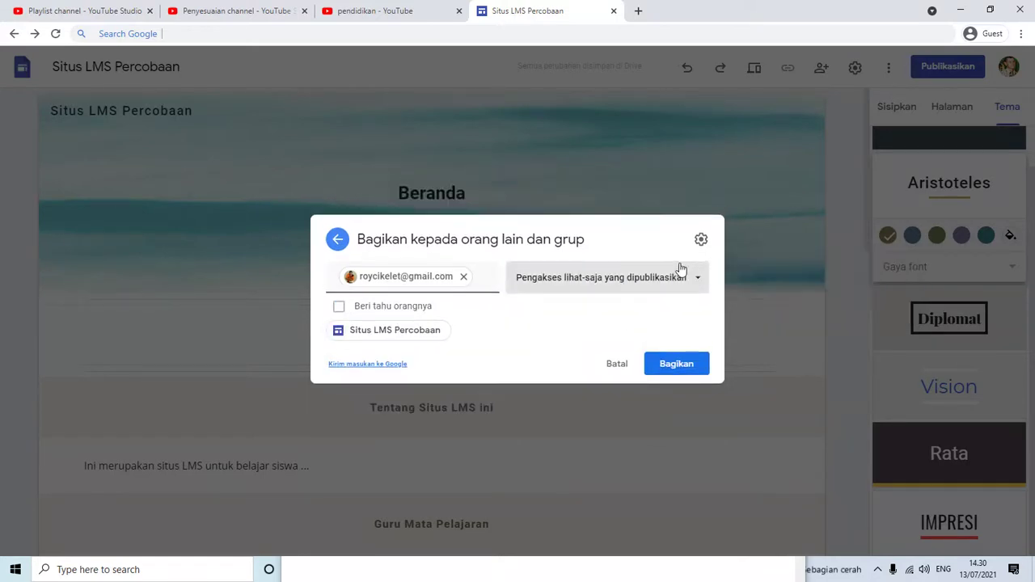
click(683, 280)
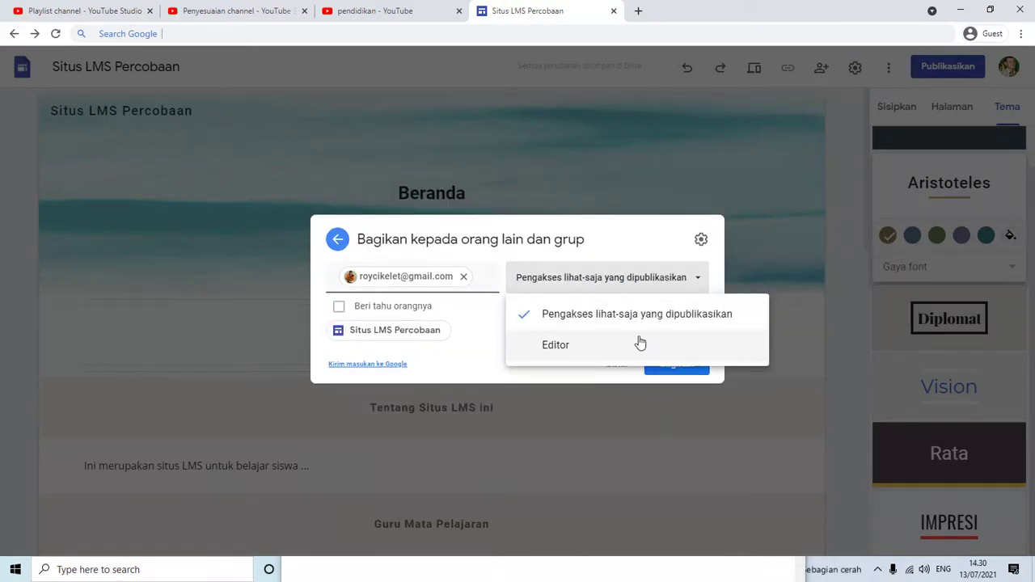
click(640, 243)
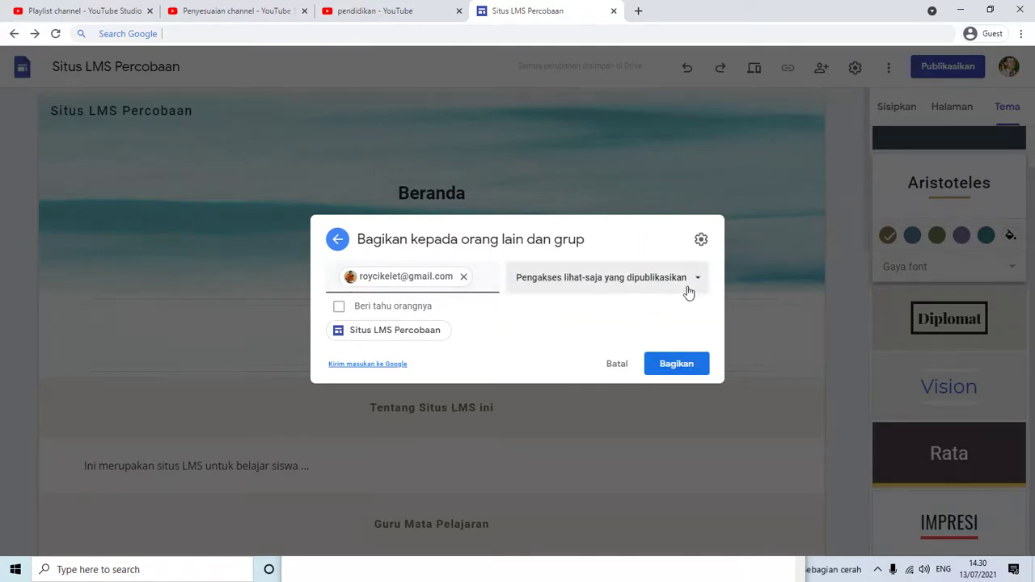
click(617, 365)
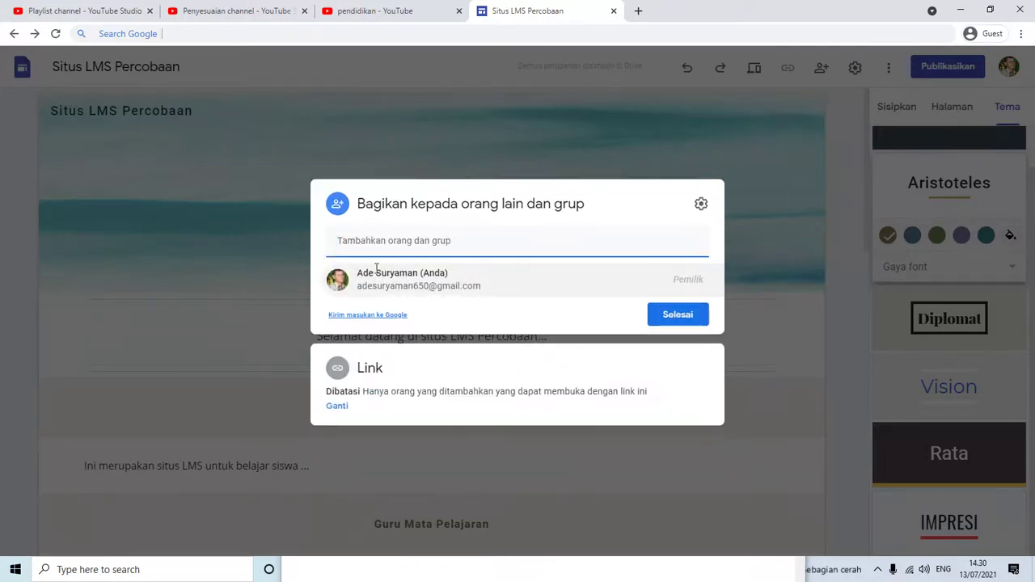
click(845, 209)
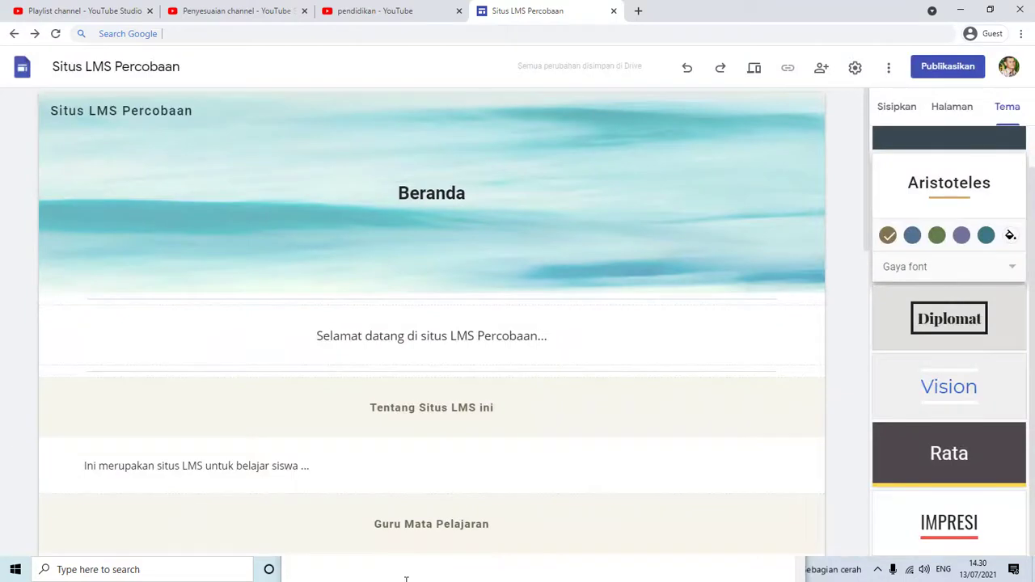
Check the publishing step in the Notepad list and return to the site editor.
click(406, 576)
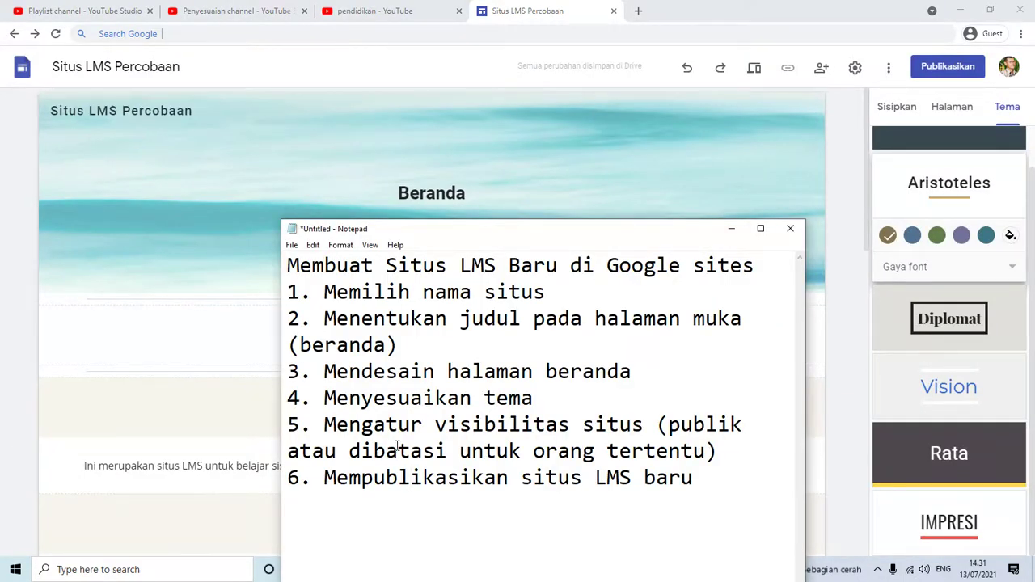
click(411, 477)
click(841, 209)
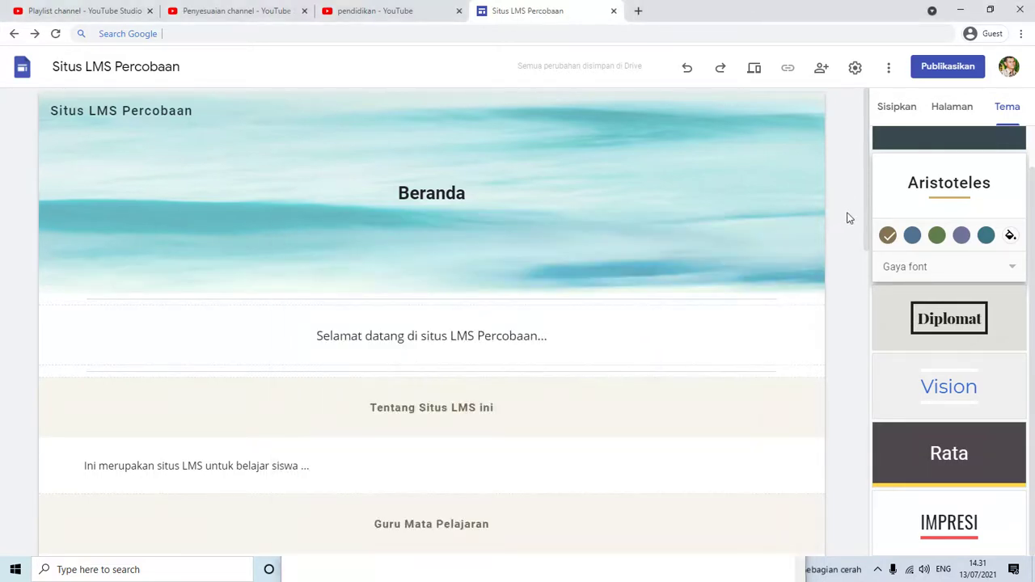
Publish the site with the web address situslmspercobaan.
click(934, 69)
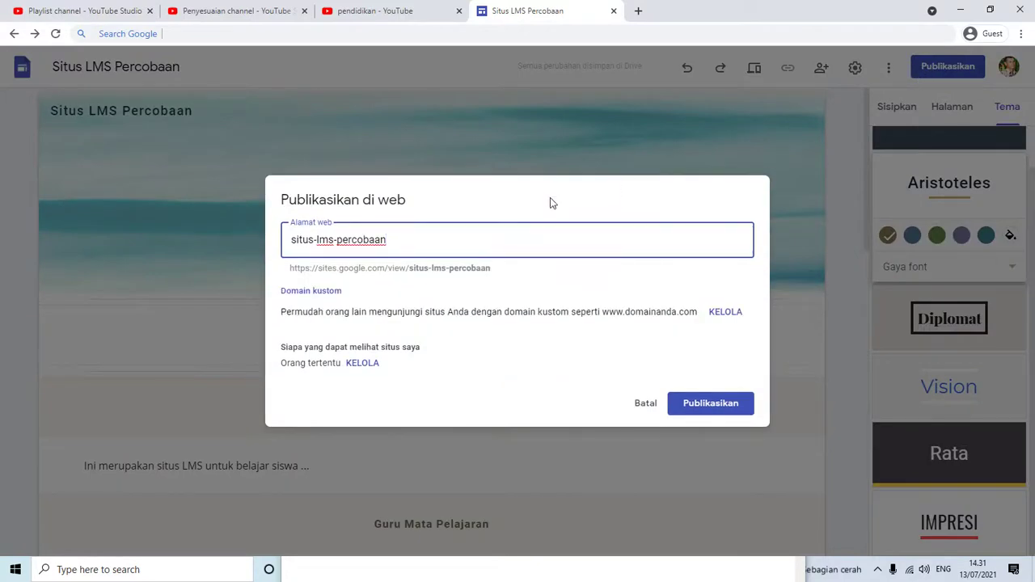
drag(395, 239, 315, 243)
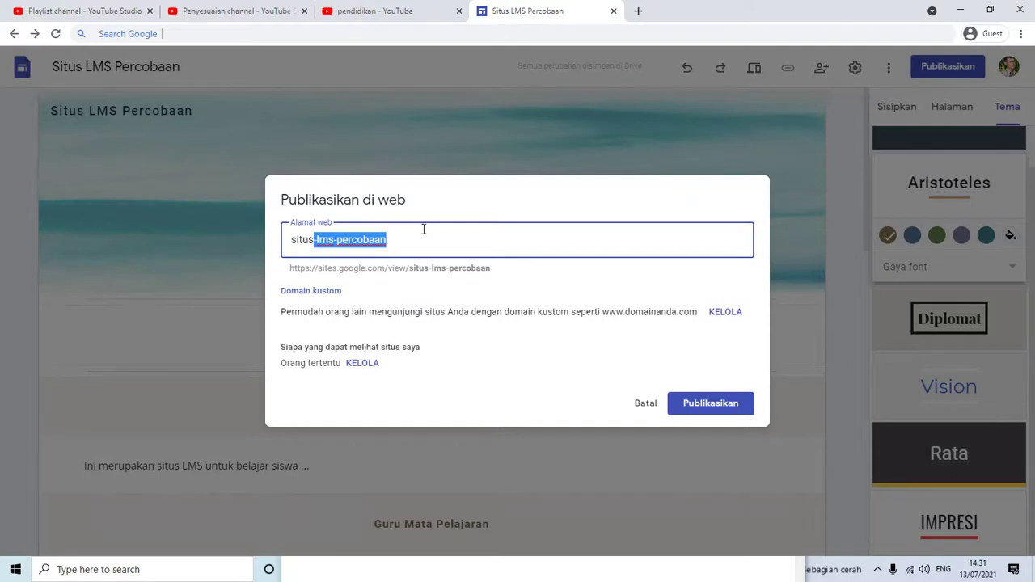
text(lmsper)
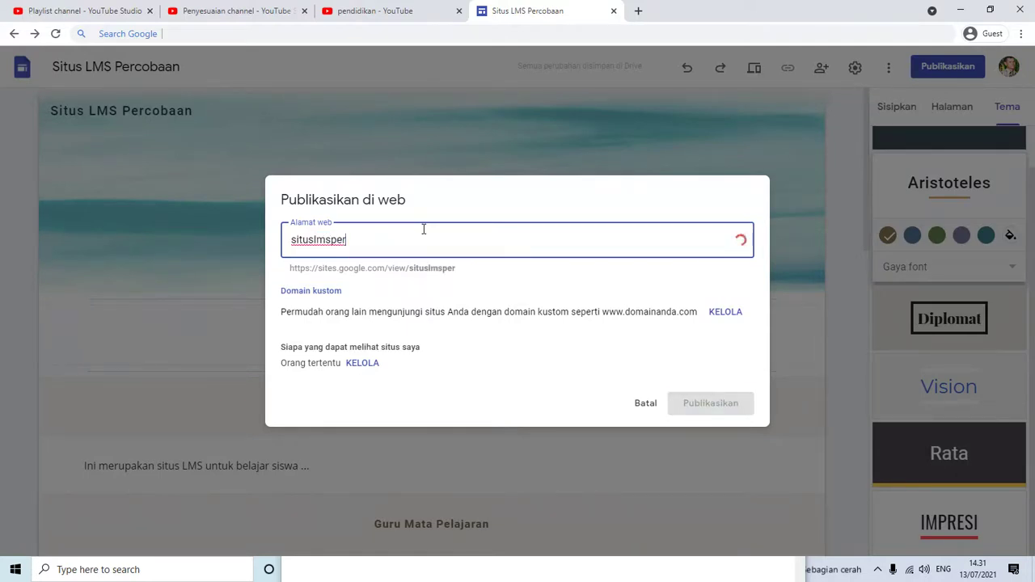
text(cobaan)
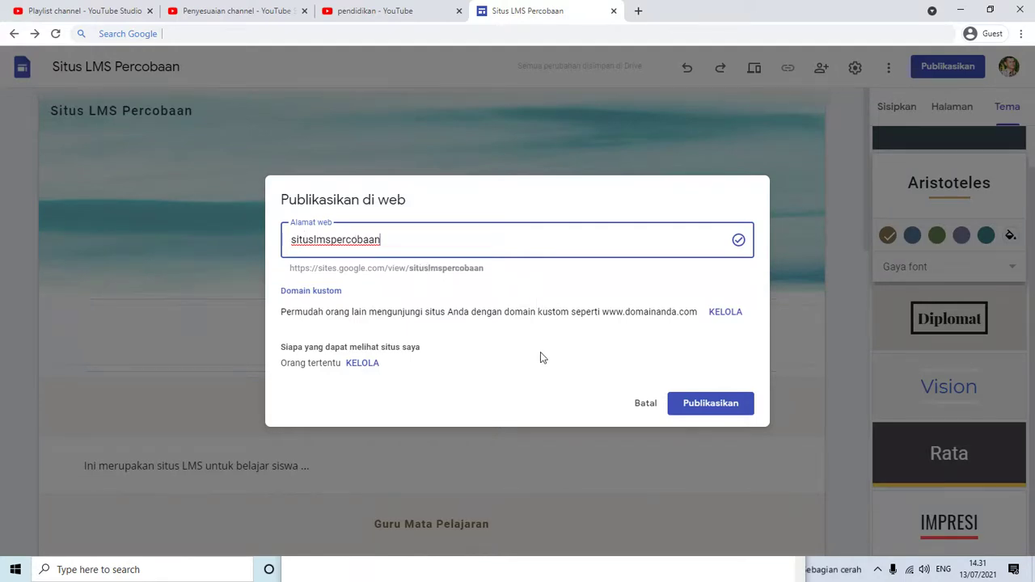
click(716, 409)
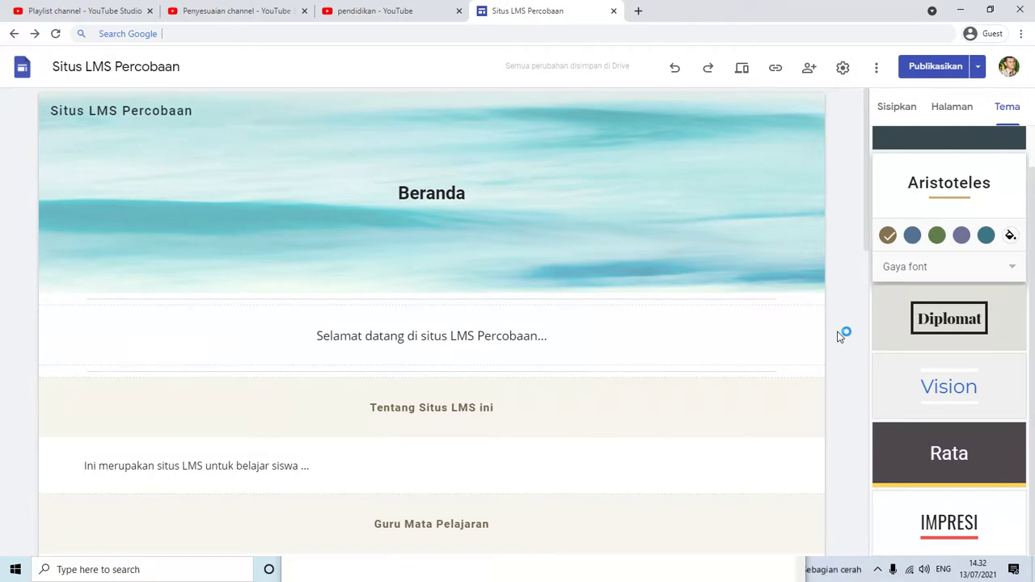
Review the home page down to its last section and check the site-building steps in Notepad.
scroll(684, 337, down, 2)
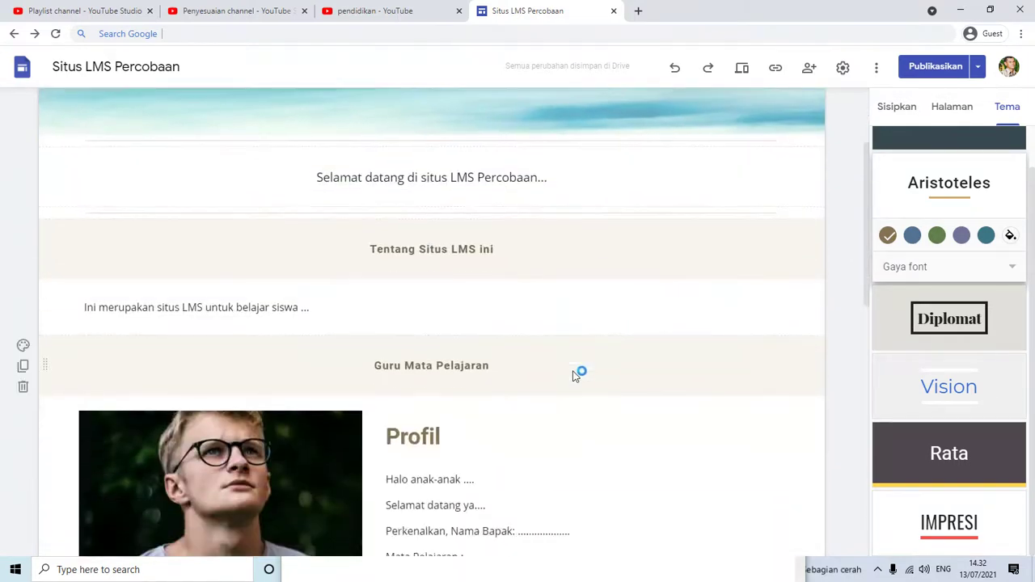
scroll(574, 375, down, 3)
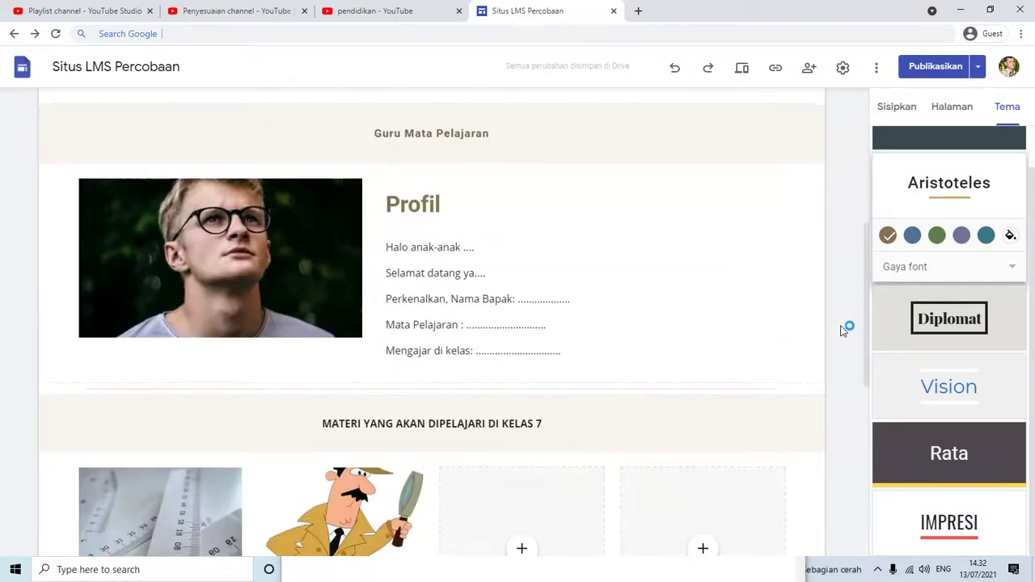
scroll(843, 329, down, 3)
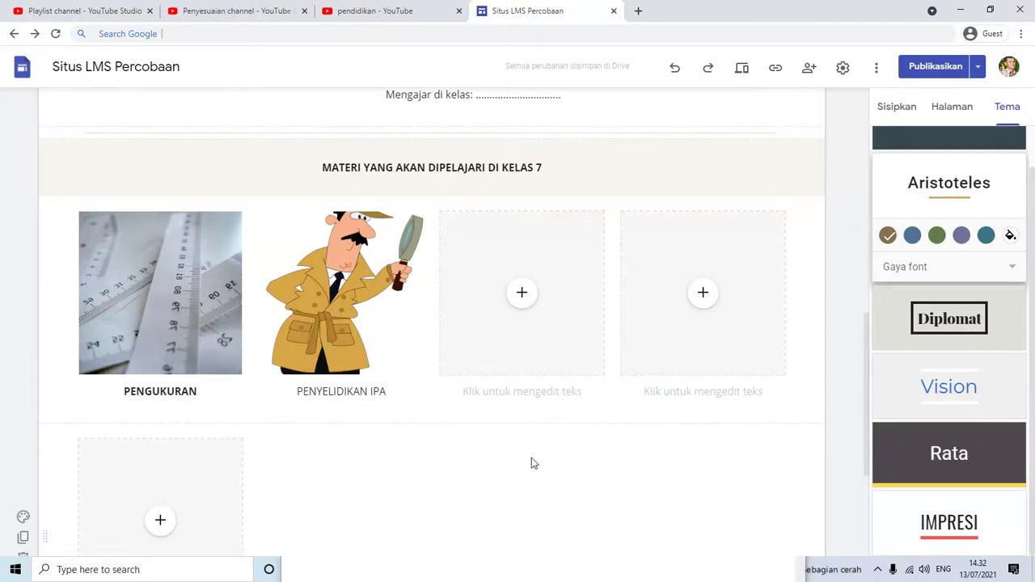
scroll(521, 467, down, 1)
scroll(521, 467, down, 2)
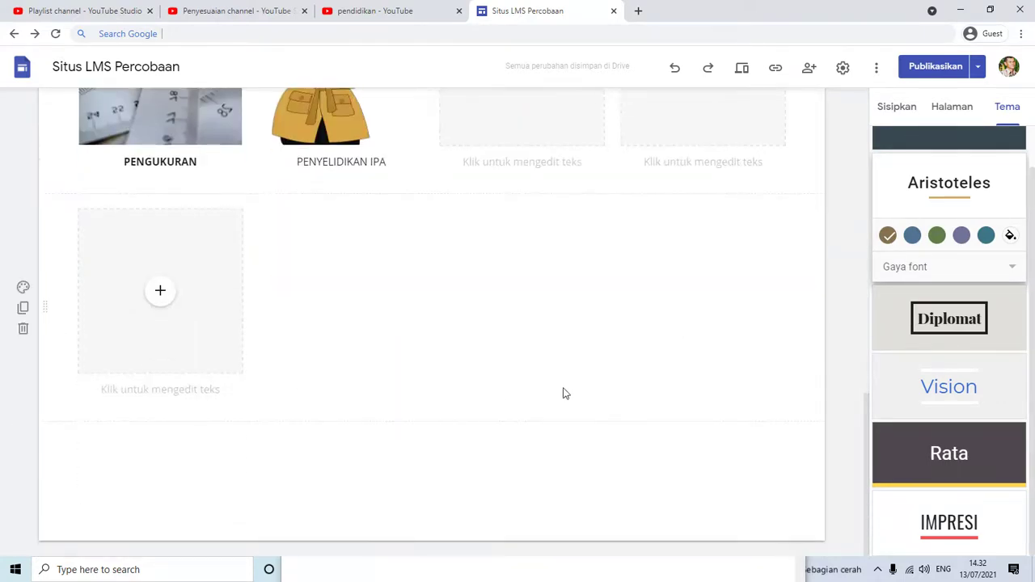
scroll(578, 411, up, 2)
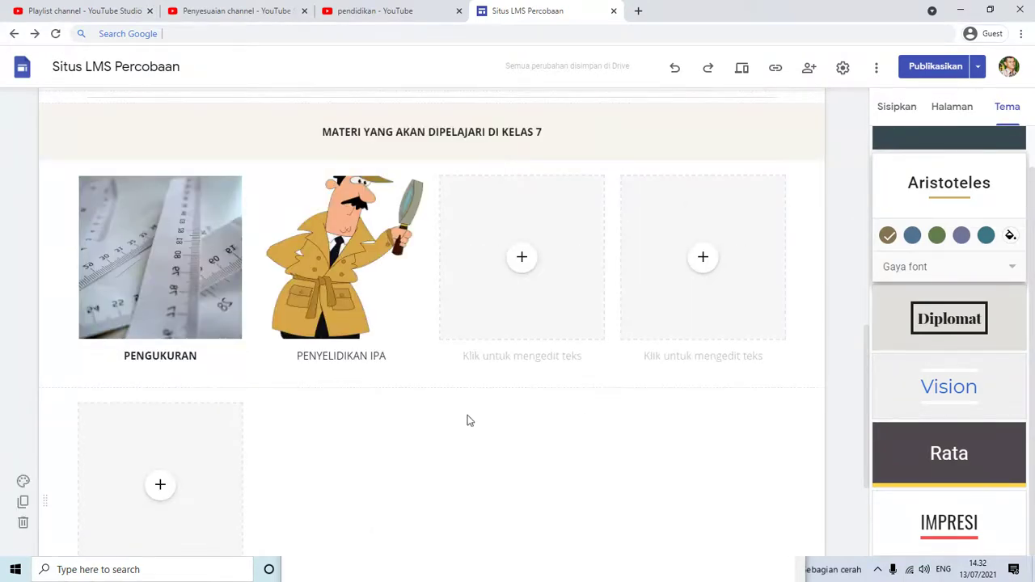
scroll(470, 415, down, 2)
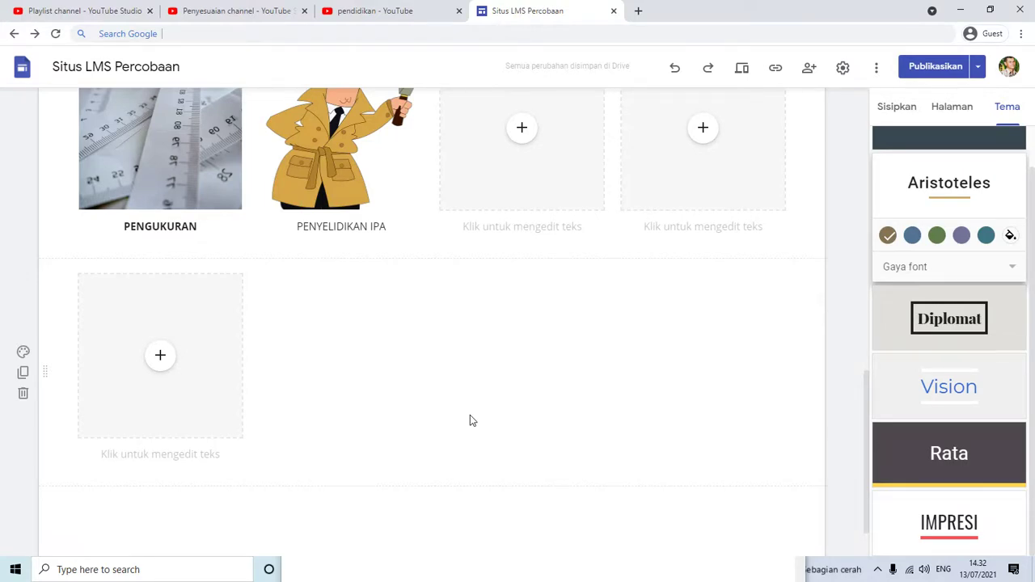
click(425, 574)
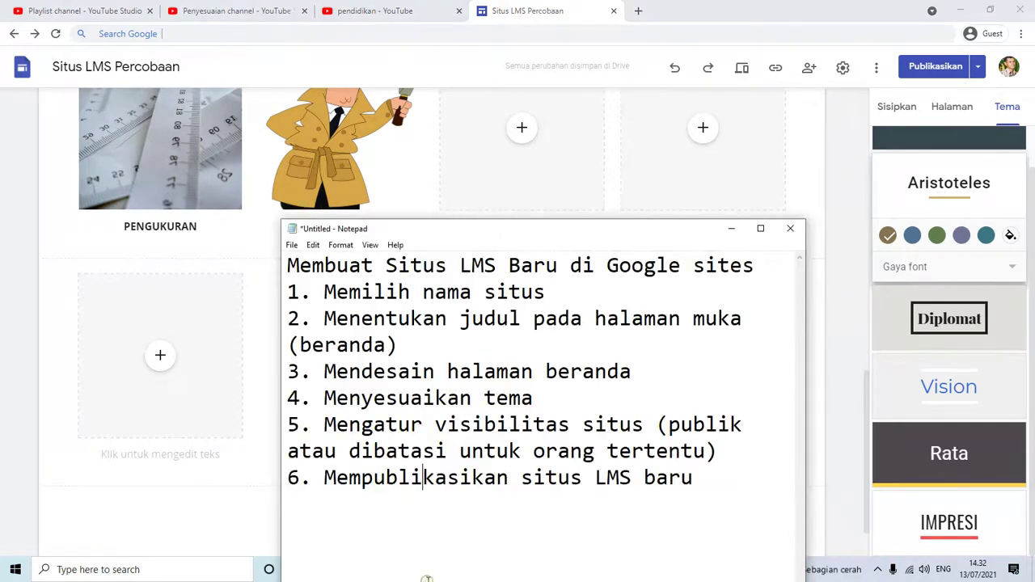
click(843, 575)
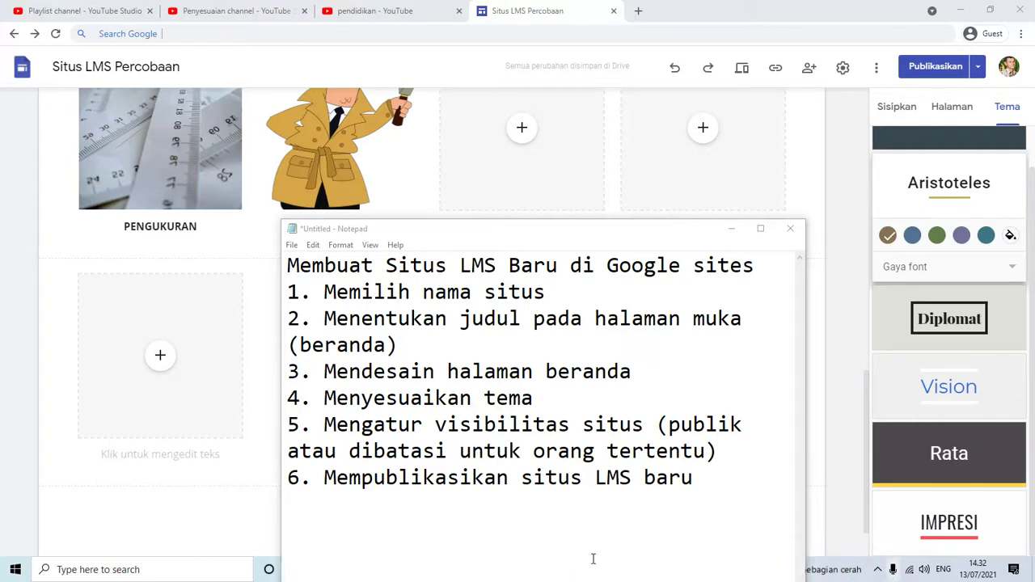
click(579, 579)
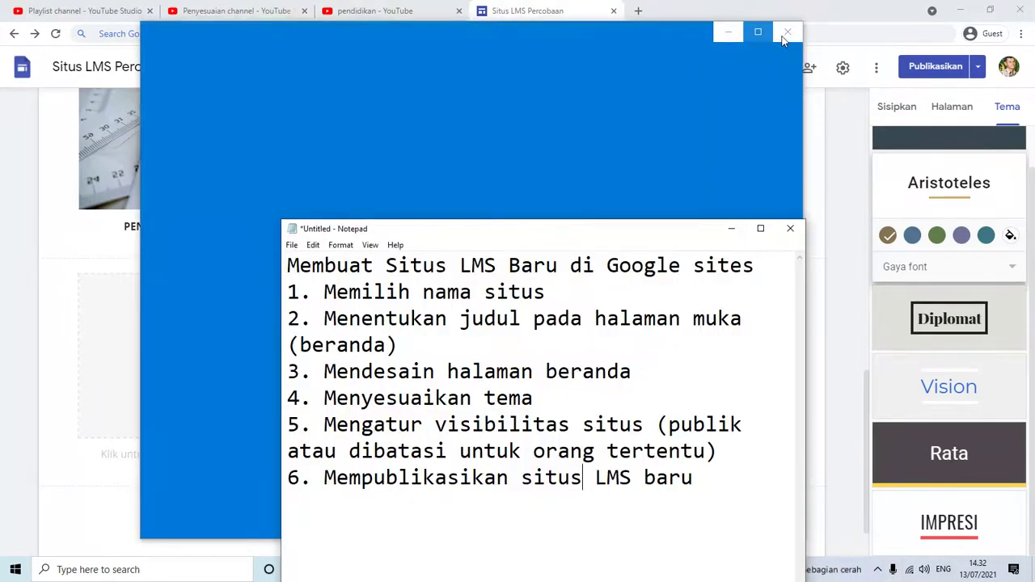